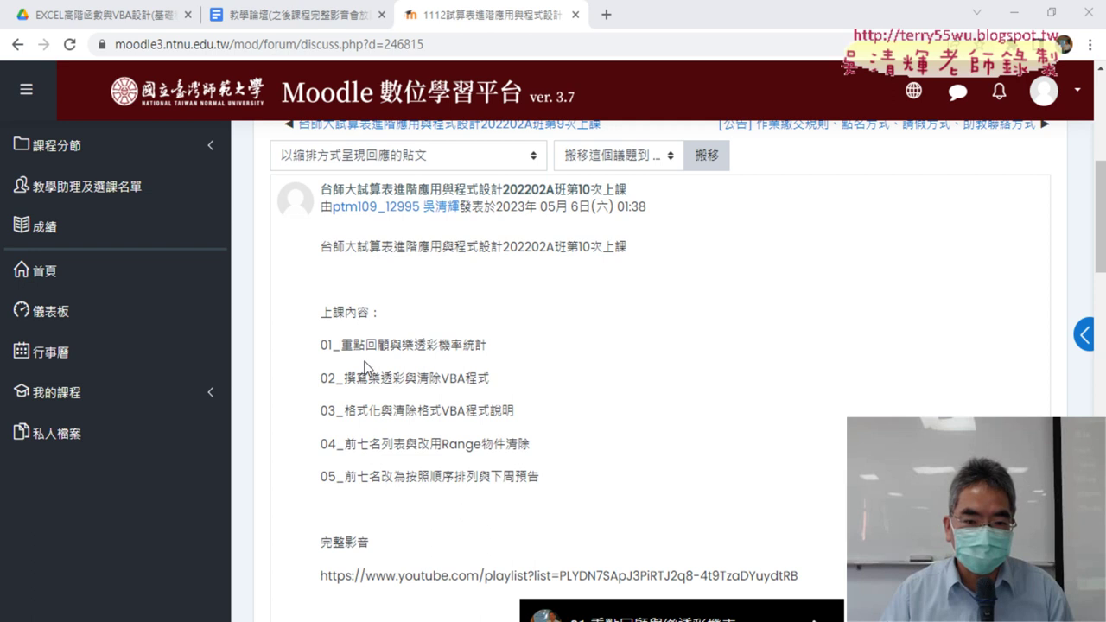
# Highlight the key terms 樂透彩機率統計, 樂透彩, 格式化 and 前七名 in the four topics
pyautogui.moveTo(399, 344); pyautogui.dragTo(487, 346)
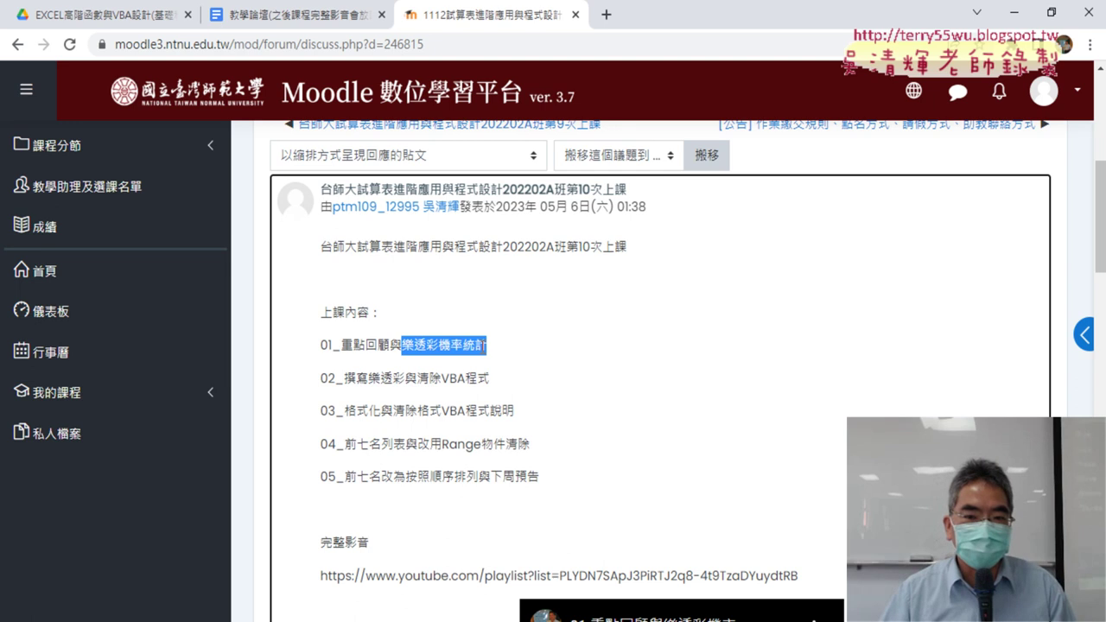
pyautogui.moveTo(369, 381); pyautogui.dragTo(403, 372)
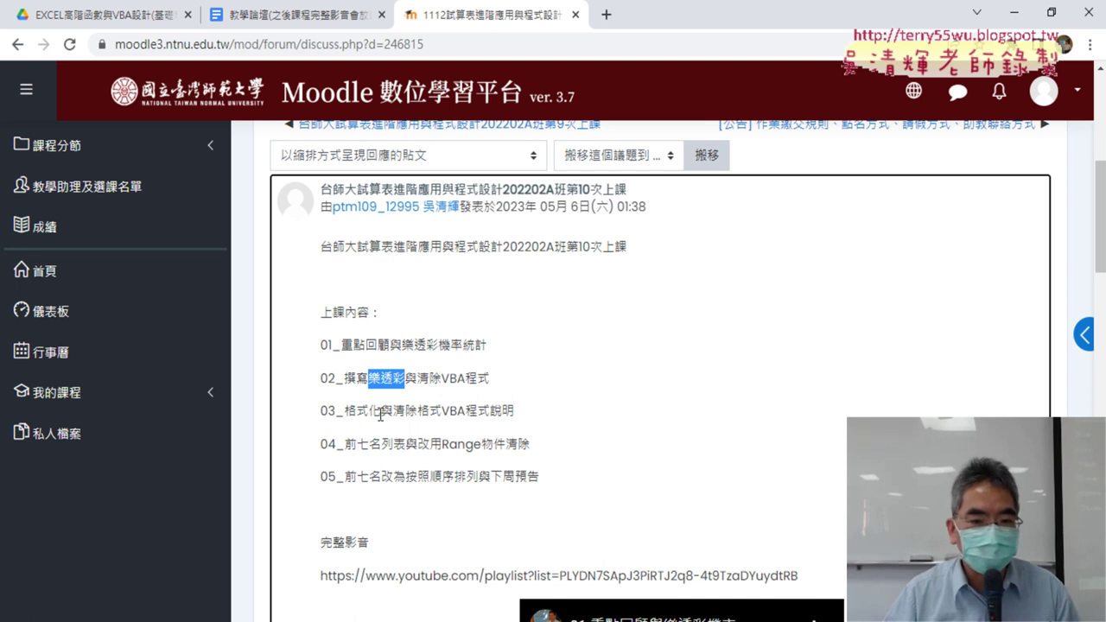
pyautogui.moveTo(344, 411)
pyautogui.mouseDown()
pyautogui.moveTo(430, 412)
pyautogui.moveTo(381, 412)
pyautogui.mouseUp()
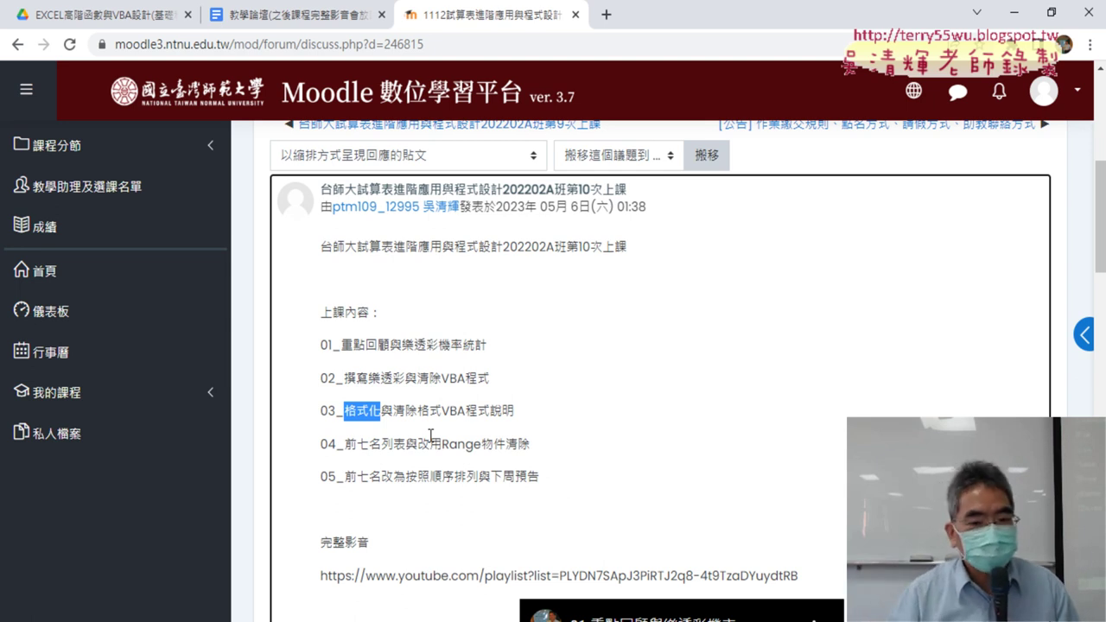
pyautogui.moveTo(345, 444); pyautogui.dragTo(381, 444)
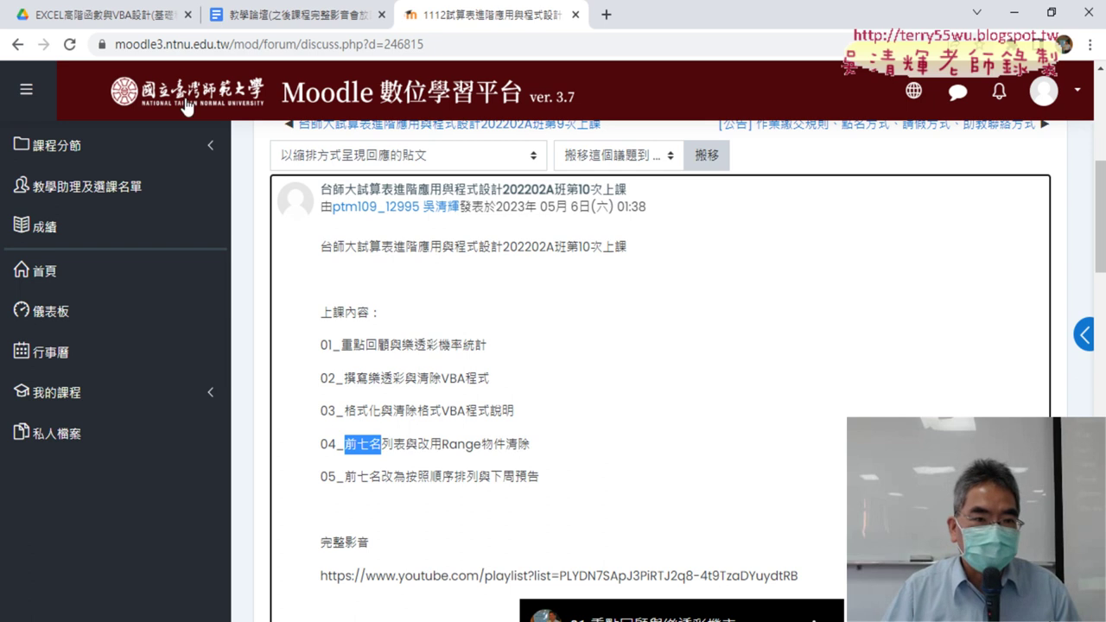
# In Drive, open the 大樂特歷史資料下載(GET) doc from _雲端白板畫面 > 04_數學與統計函數
pyautogui.click(156, 23)
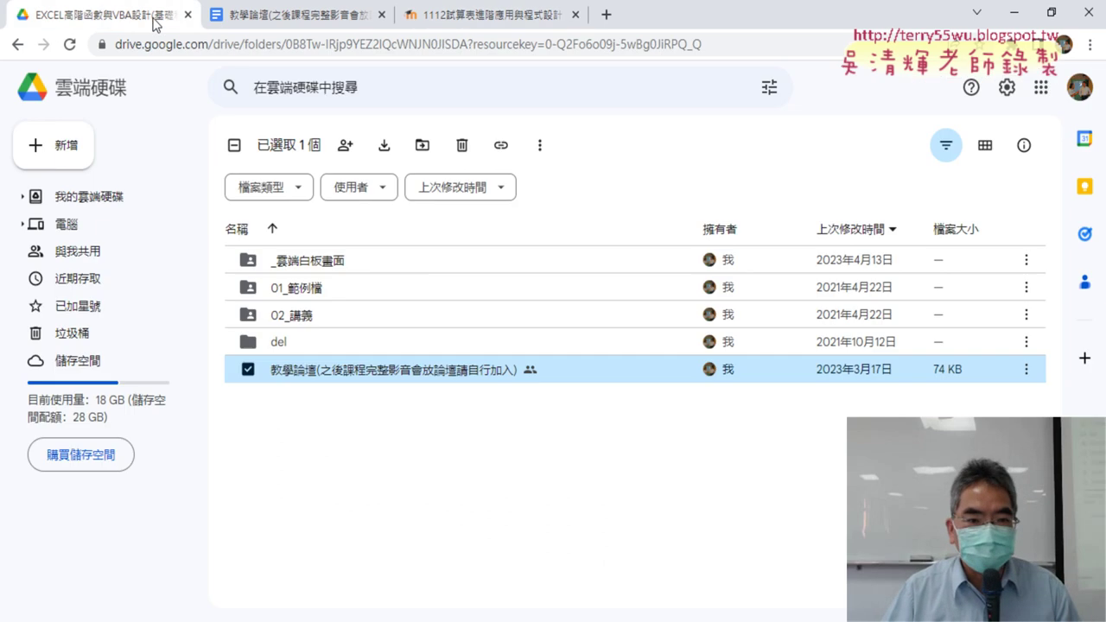
pyautogui.doubleClick(357, 261)
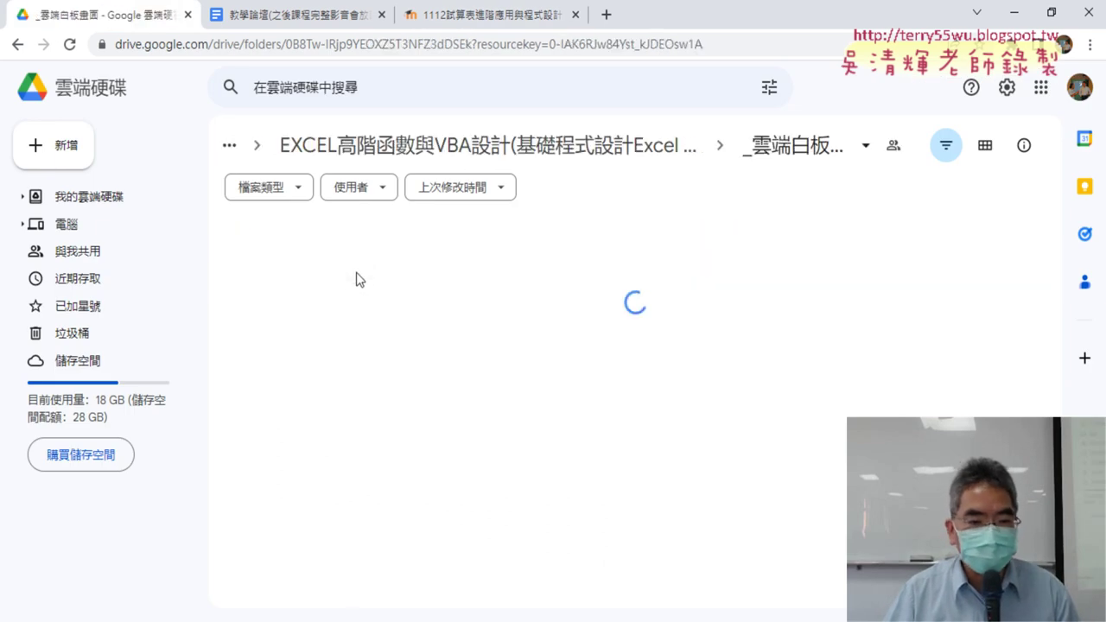
pyautogui.doubleClick(412, 350)
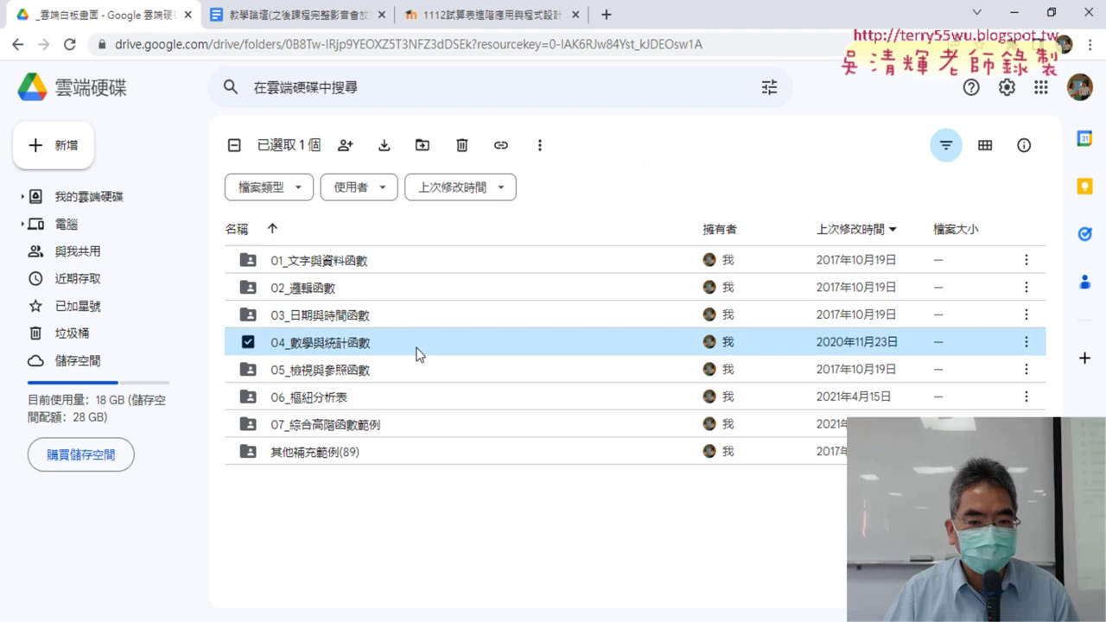
pyautogui.doubleClick(376, 344)
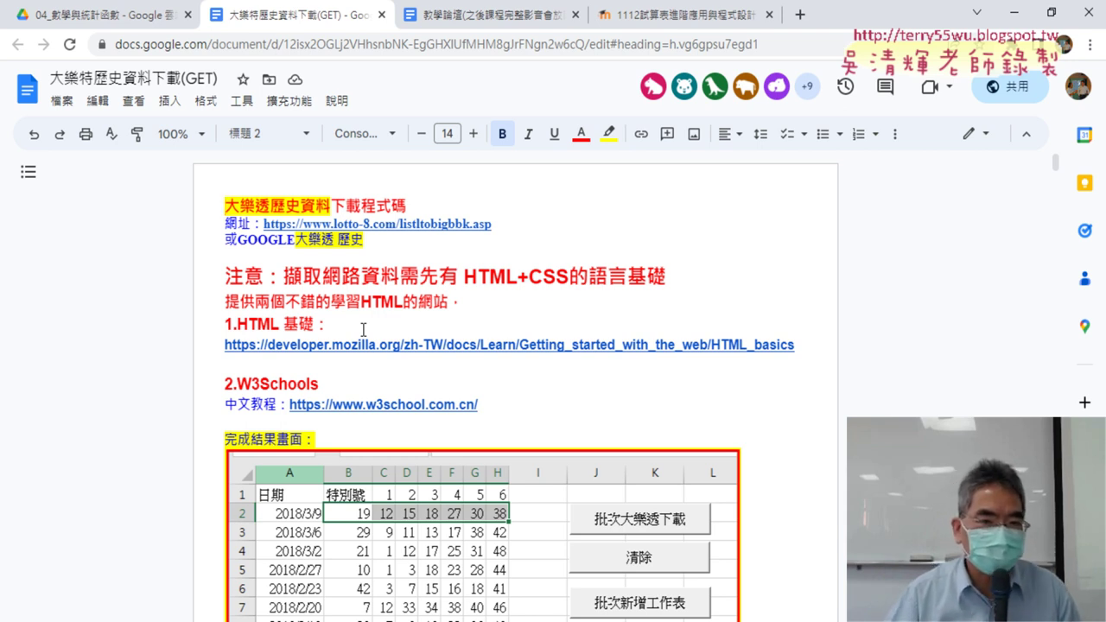
# Copy the phrase 大樂透 歷史 from the third line of the document
pyautogui.click(412, 226)
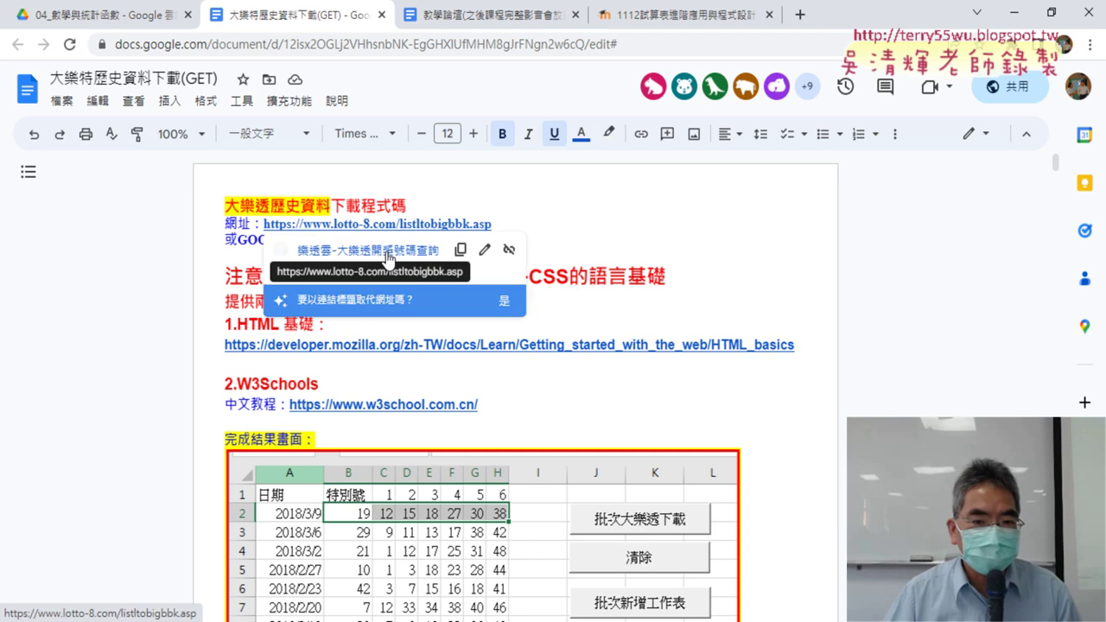
pyautogui.moveTo(296, 240); pyautogui.dragTo(363, 240)
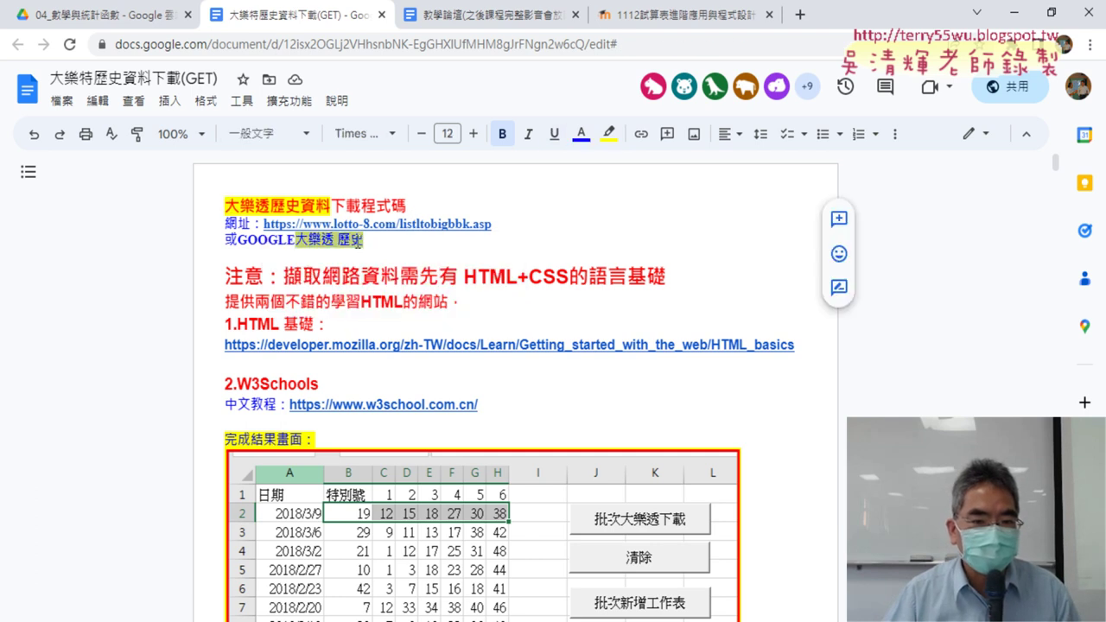
pyautogui.rightClick(357, 241)
pyautogui.click(371, 215)
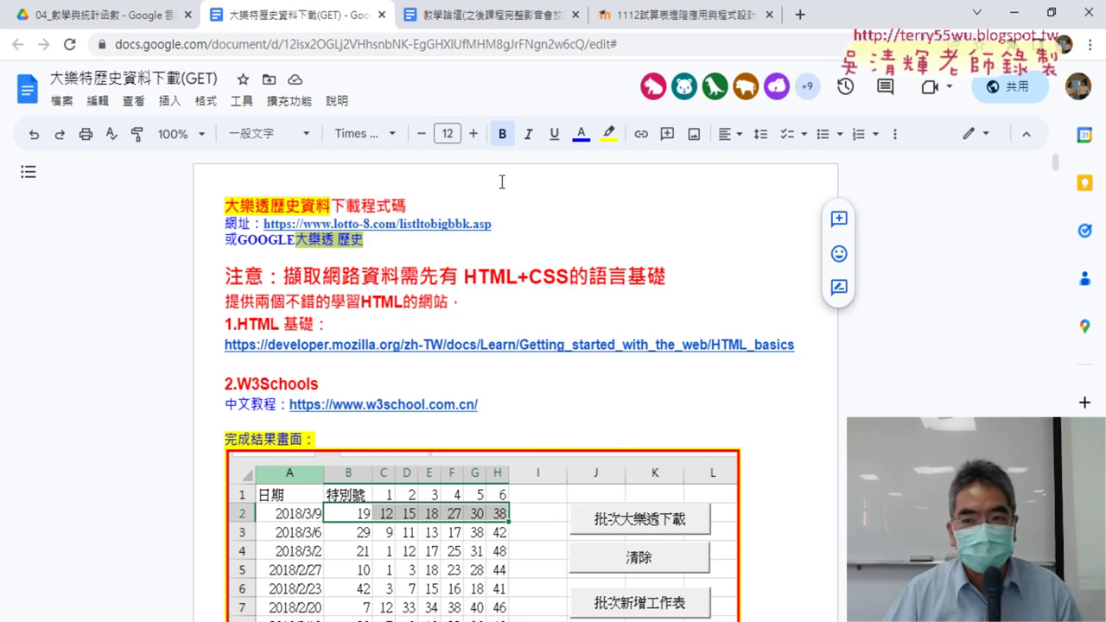
pyautogui.click(800, 14)
# Google 大樂透 歷史 and open the lotto-8.com 大樂透開獎號碼查詢 result
pyautogui.rightClick(548, 44)
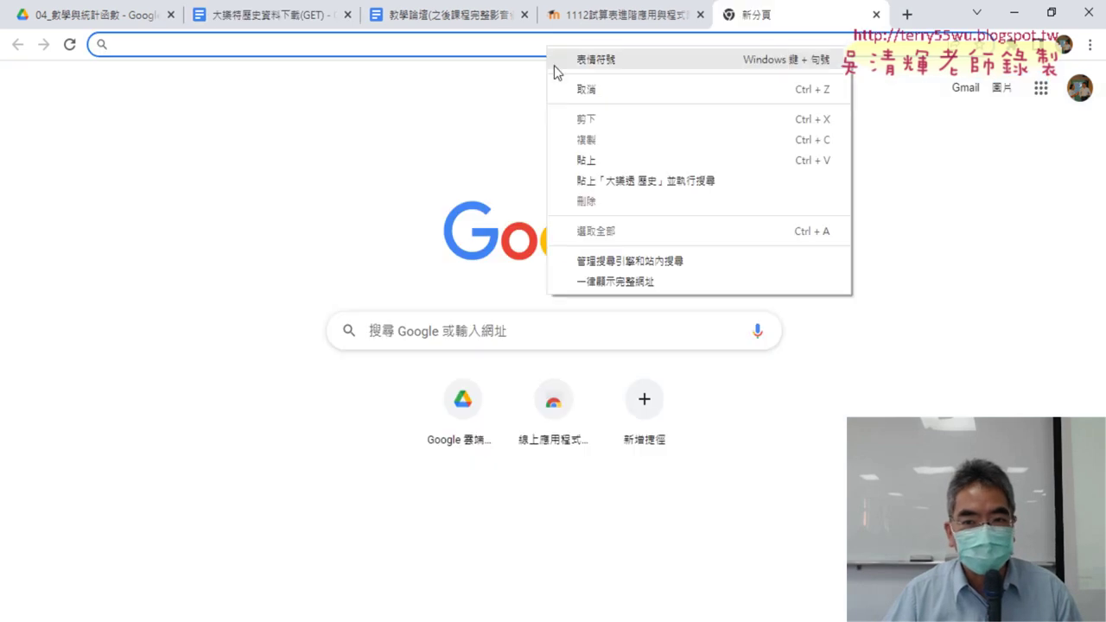
pyautogui.click(604, 181)
pyautogui.scroll(-2, 67, 291)
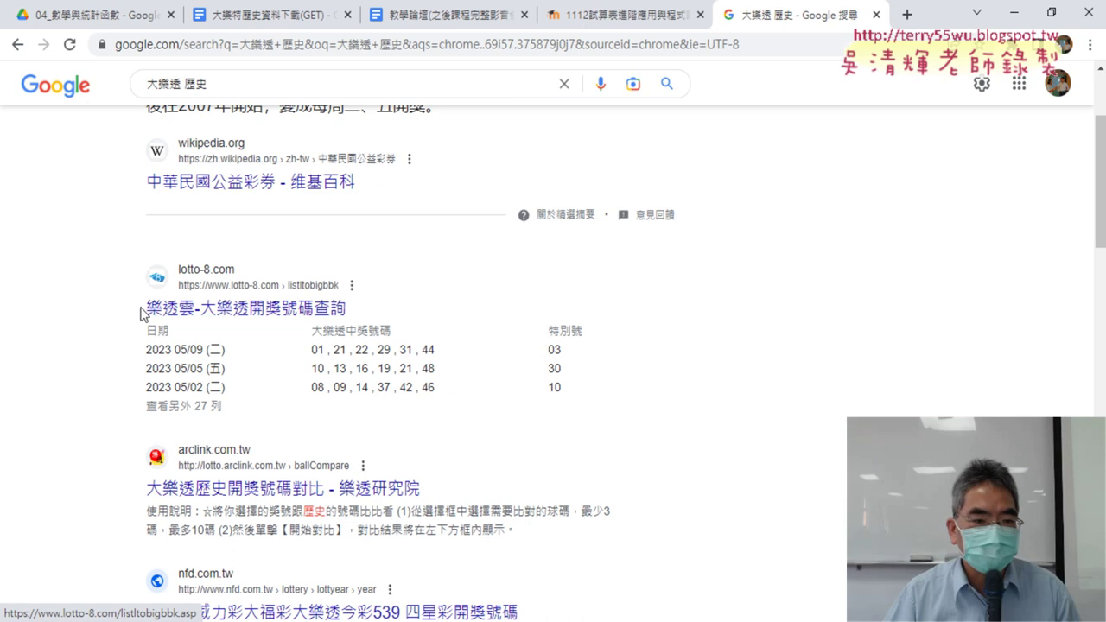
pyautogui.moveTo(143, 313); pyautogui.dragTo(346, 311)
pyautogui.click(469, 309)
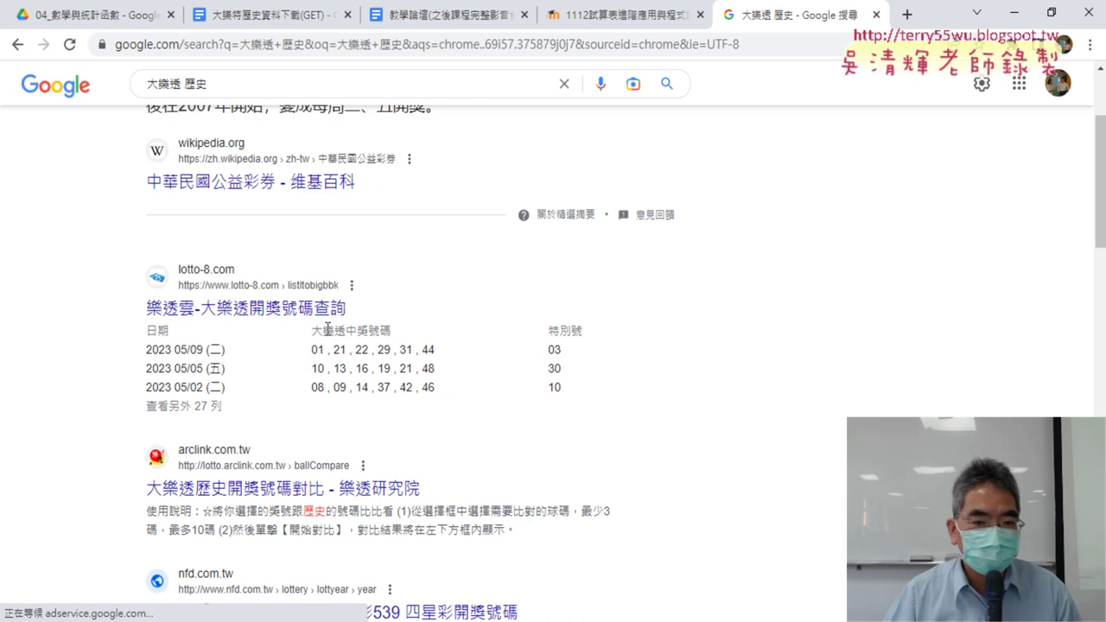
pyautogui.click(307, 311)
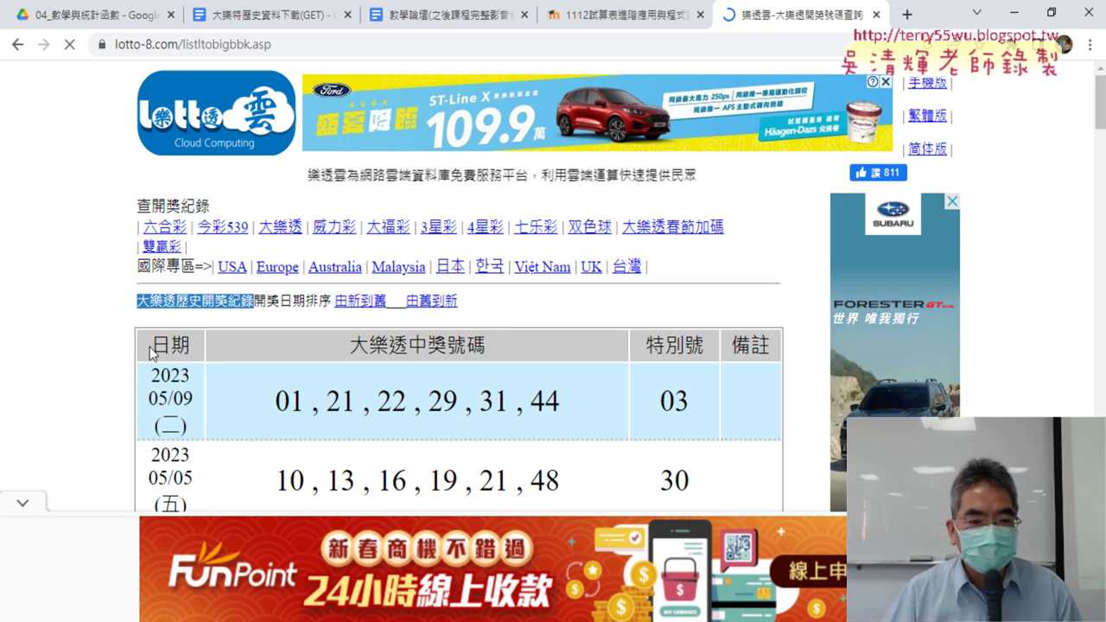
# Point out the draw dates 2023/05/09, 05/05, 05/02, their winning numbers and special number 03
pyautogui.moveTo(136, 300)
pyautogui.mouseDown()
pyautogui.moveTo(215, 401)
pyautogui.moveTo(602, 413)
pyautogui.moveTo(275, 399)
pyautogui.mouseUp()
pyautogui.doubleClick(674, 401)
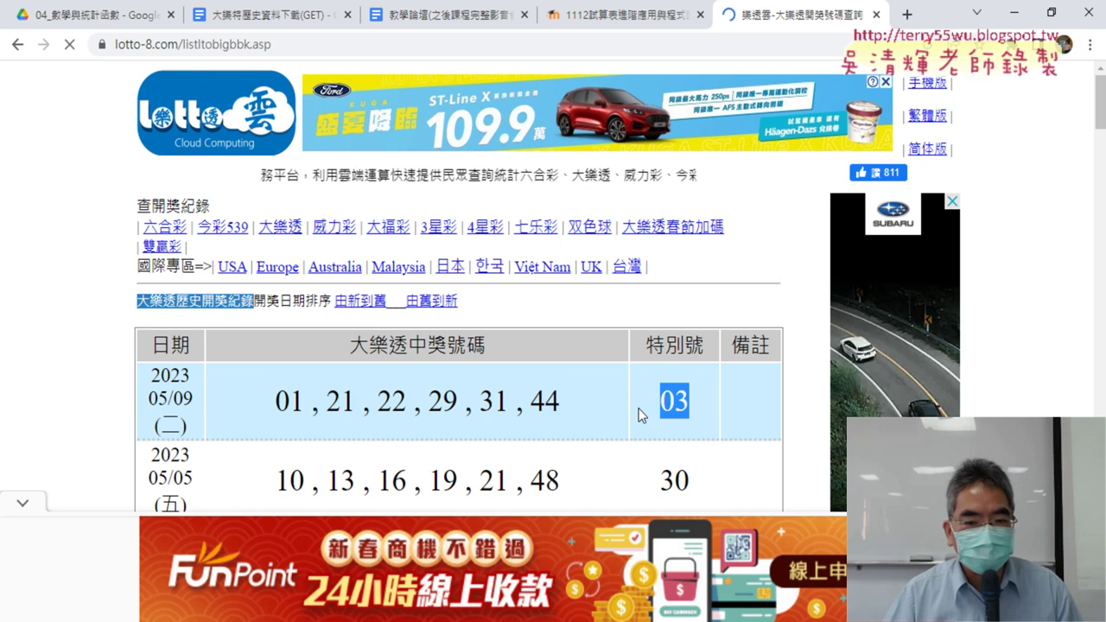
pyautogui.moveTo(148, 372); pyautogui.dragTo(201, 430)
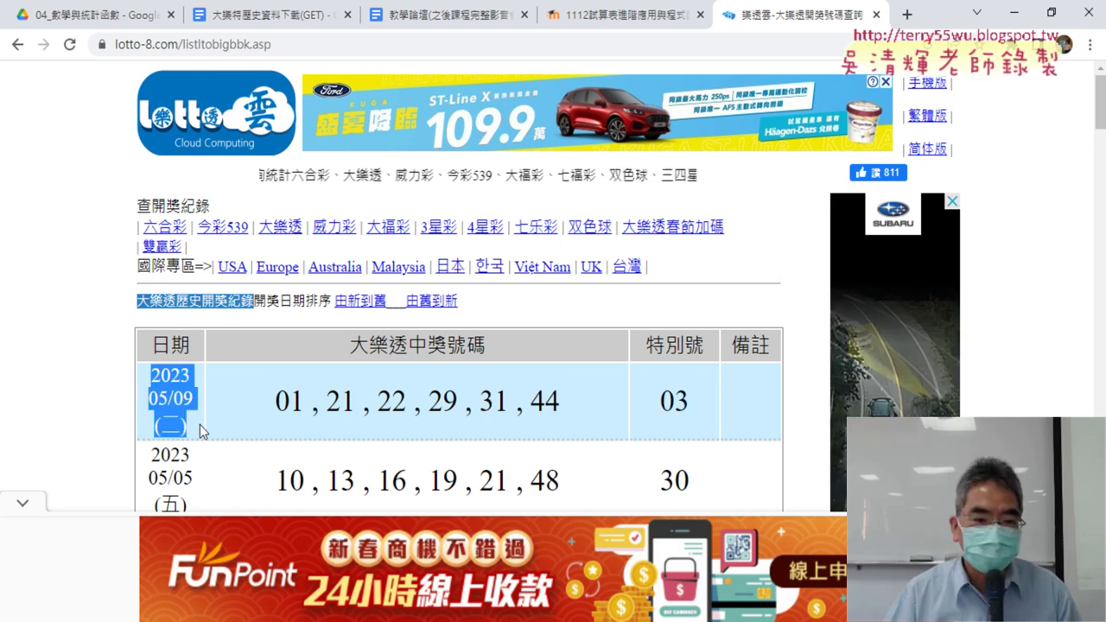
pyautogui.moveTo(269, 401); pyautogui.dragTo(585, 411)
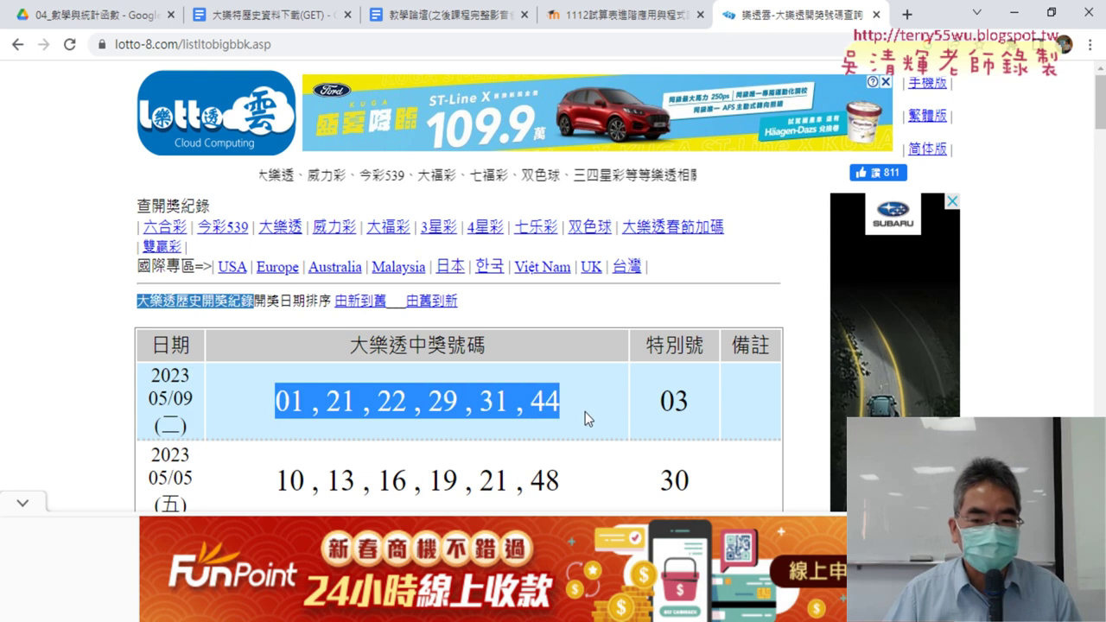
pyautogui.doubleClick(688, 400)
pyautogui.scroll(-2, 553, 395)
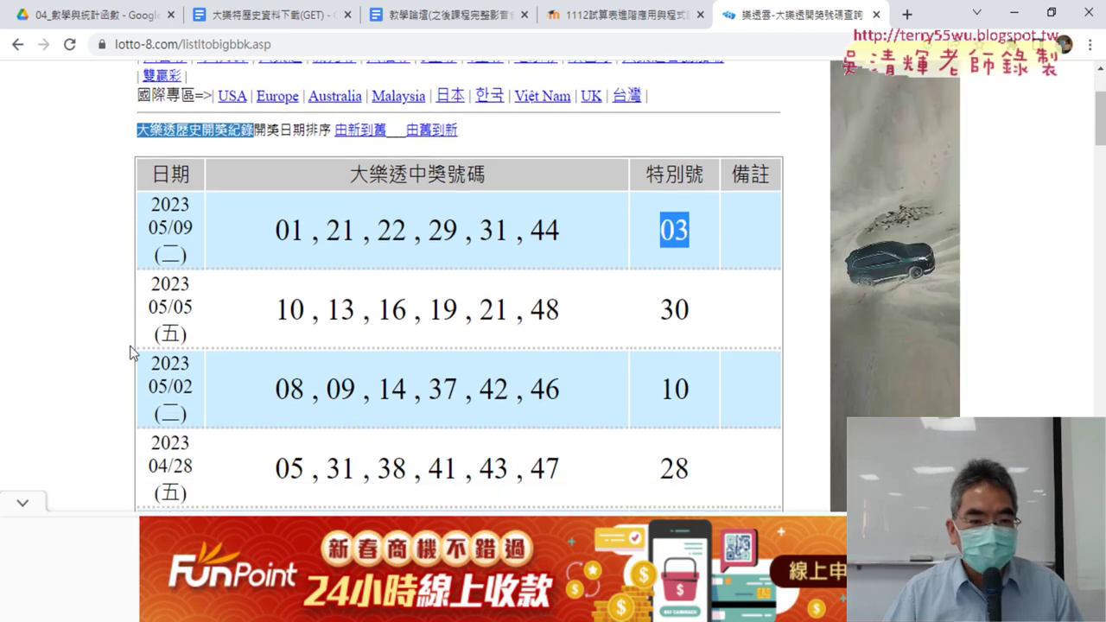
pyautogui.click(151, 293)
pyautogui.moveTo(151, 294); pyautogui.dragTo(197, 335)
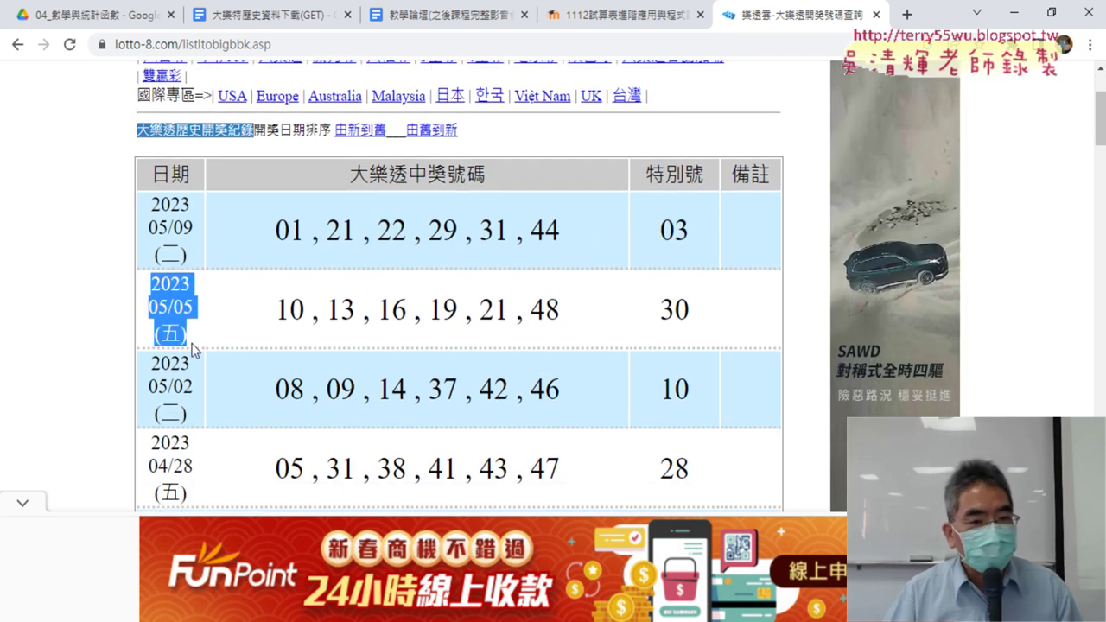
pyautogui.moveTo(274, 310); pyautogui.dragTo(576, 329)
pyautogui.click(572, 327)
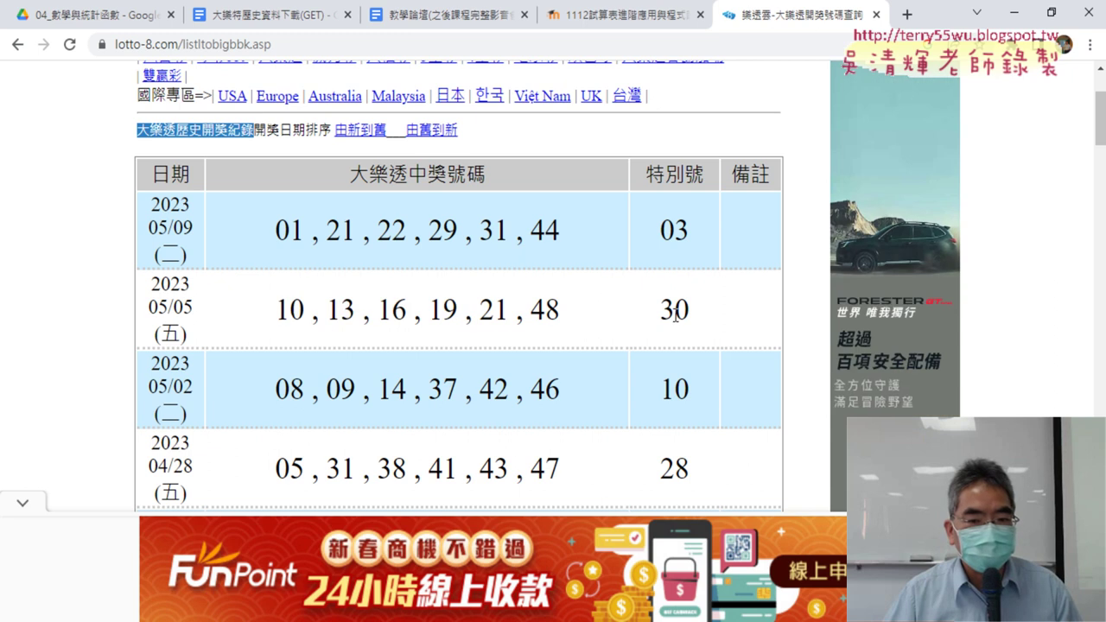
pyautogui.moveTo(152, 356); pyautogui.dragTo(203, 412)
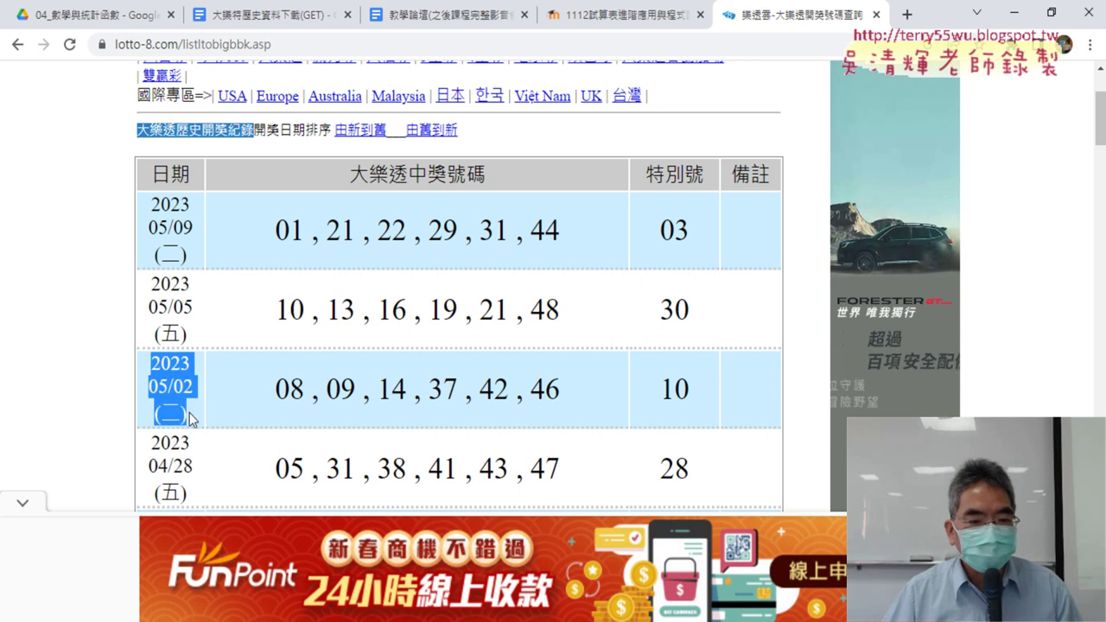
# Scroll to the page links and examine the page-1 address listltobigbbk.asp?indexpage=1&orderby=new
pyautogui.scroll(-3, 190, 415)
pyautogui.scroll(-4, 192, 411)
pyautogui.scroll(-4, 193, 409)
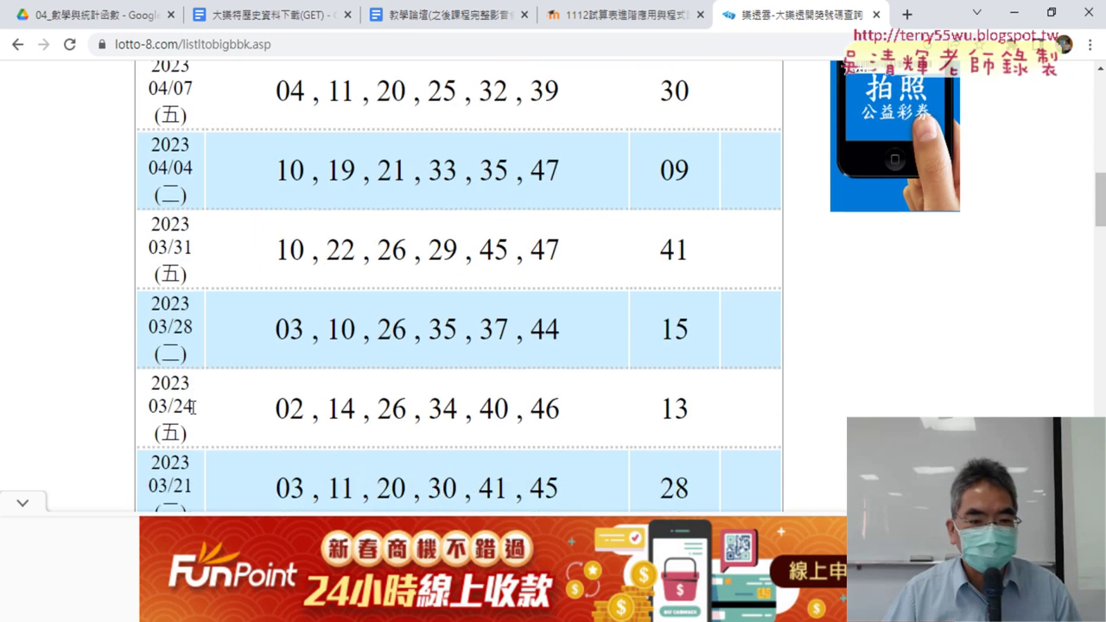
pyautogui.scroll(-4, 194, 406)
pyautogui.scroll(-3, 194, 406)
pyautogui.scroll(-4, 193, 406)
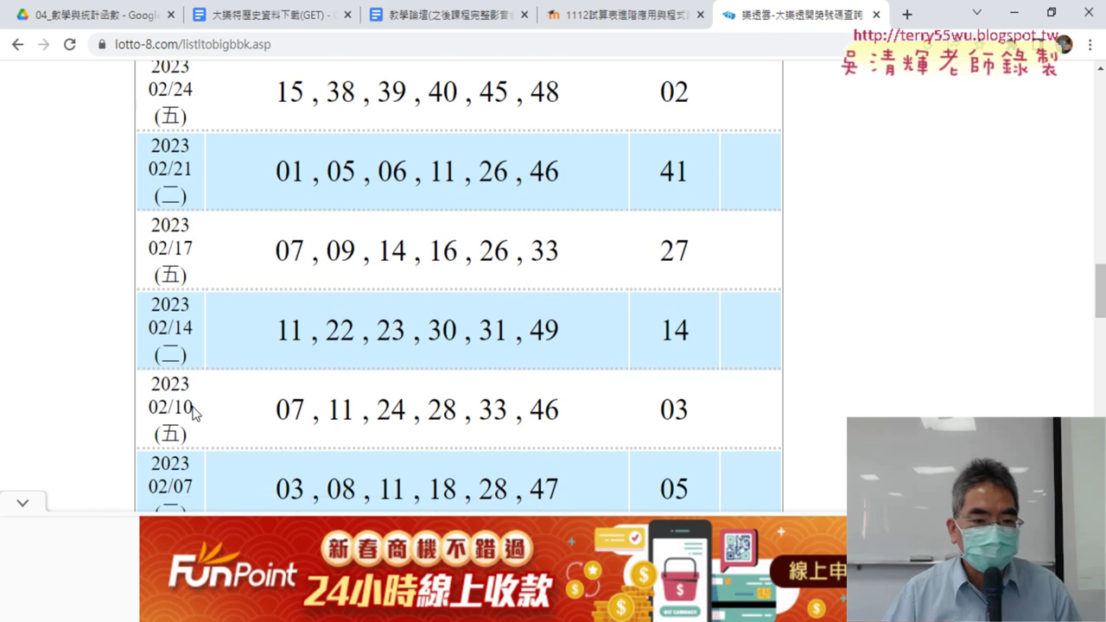
pyautogui.scroll(-4, 192, 406)
pyautogui.scroll(-2, 193, 413)
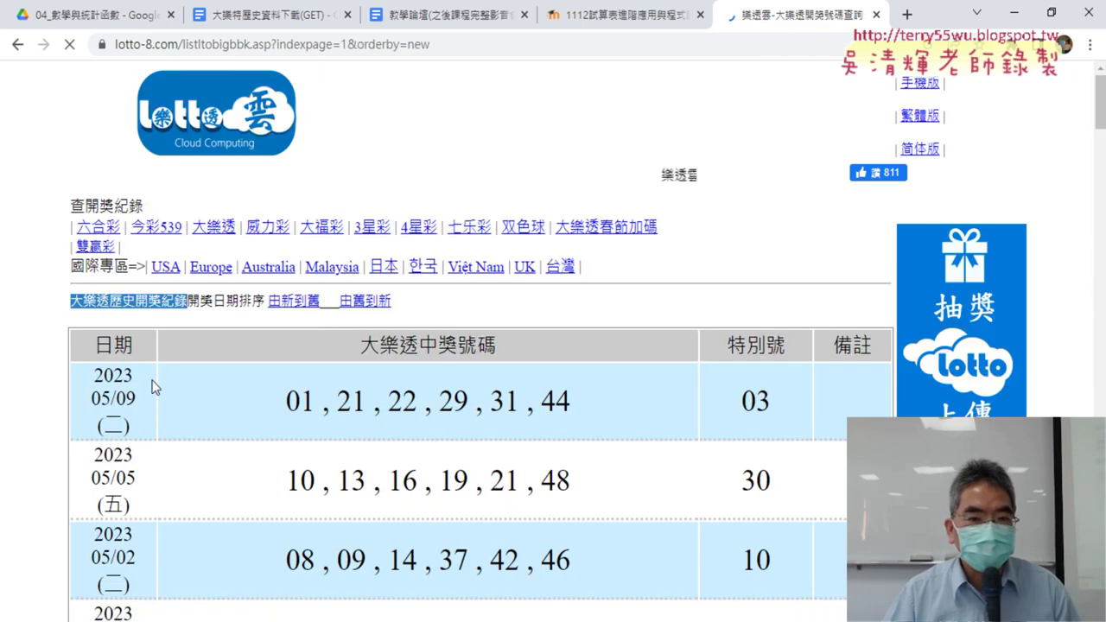
pyautogui.click(351, 46)
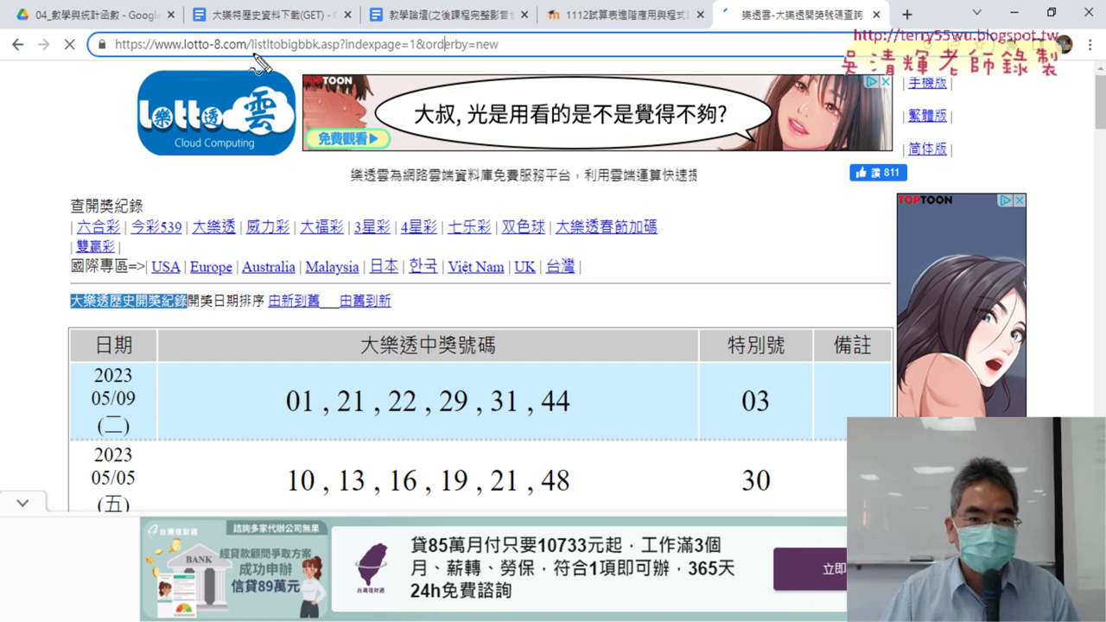
pyautogui.moveTo(253, 53); pyautogui.dragTo(325, 51)
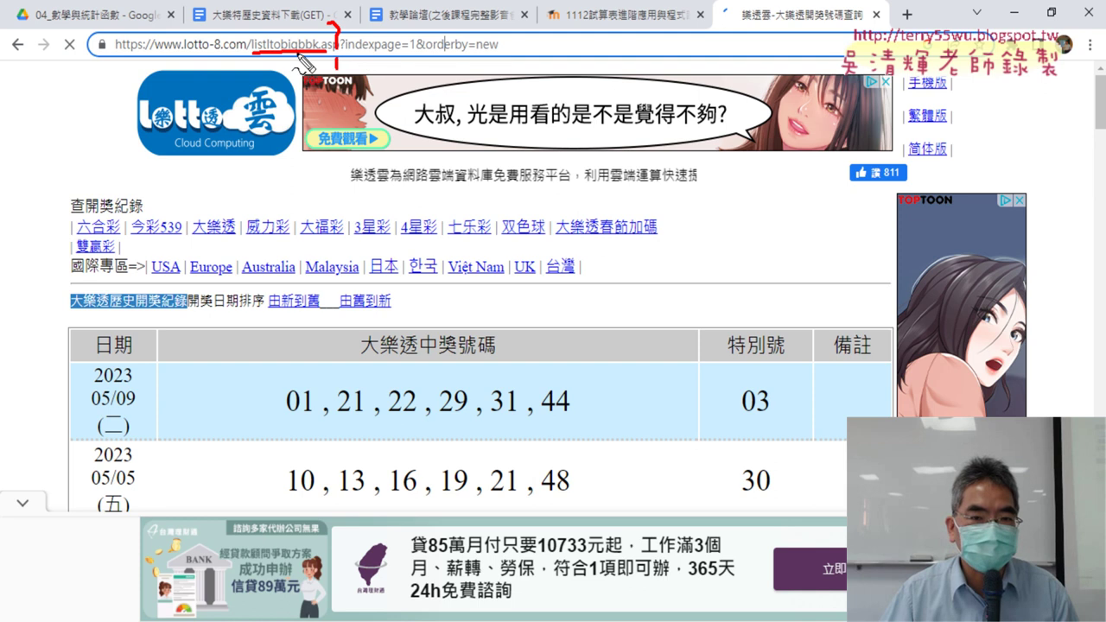
pyautogui.moveTo(351, 53); pyautogui.dragTo(396, 54)
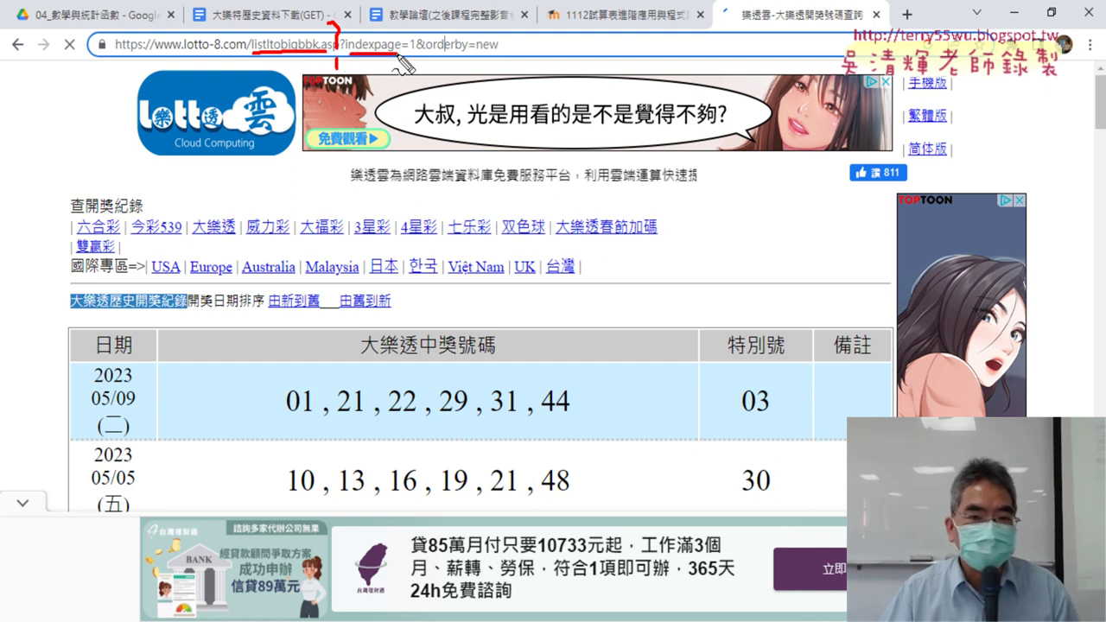
pyautogui.moveTo(414, 55); pyautogui.dragTo(421, 50)
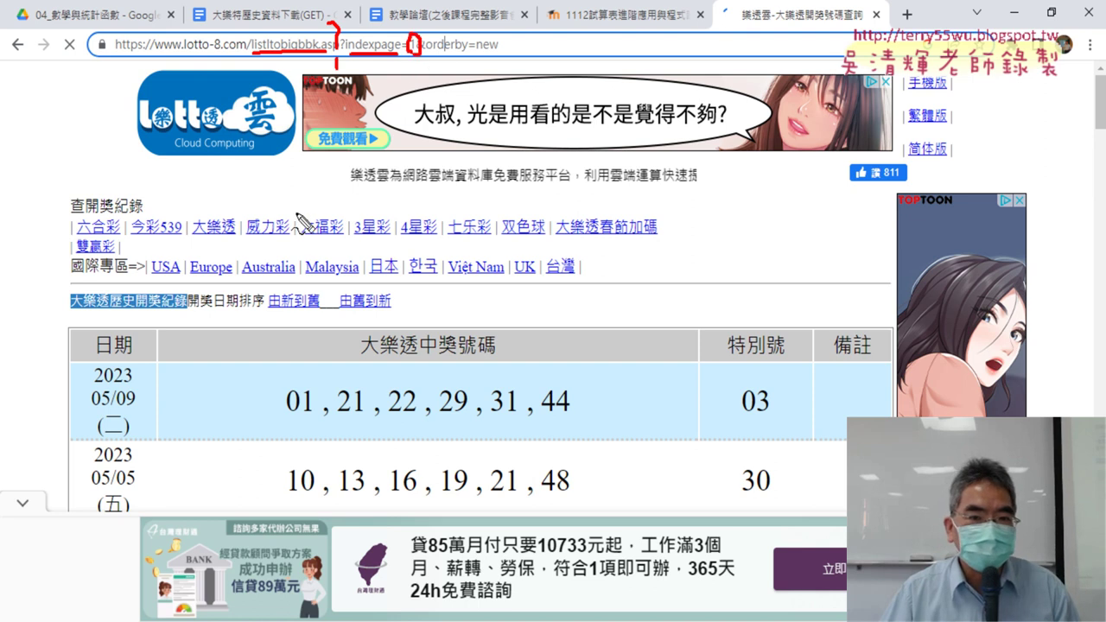
pyautogui.moveTo(454, 97)
pyautogui.mouseDown()
pyautogui.moveTo(429, 78)
pyautogui.moveTo(432, 64)
pyautogui.moveTo(495, 50)
pyautogui.mouseUp()
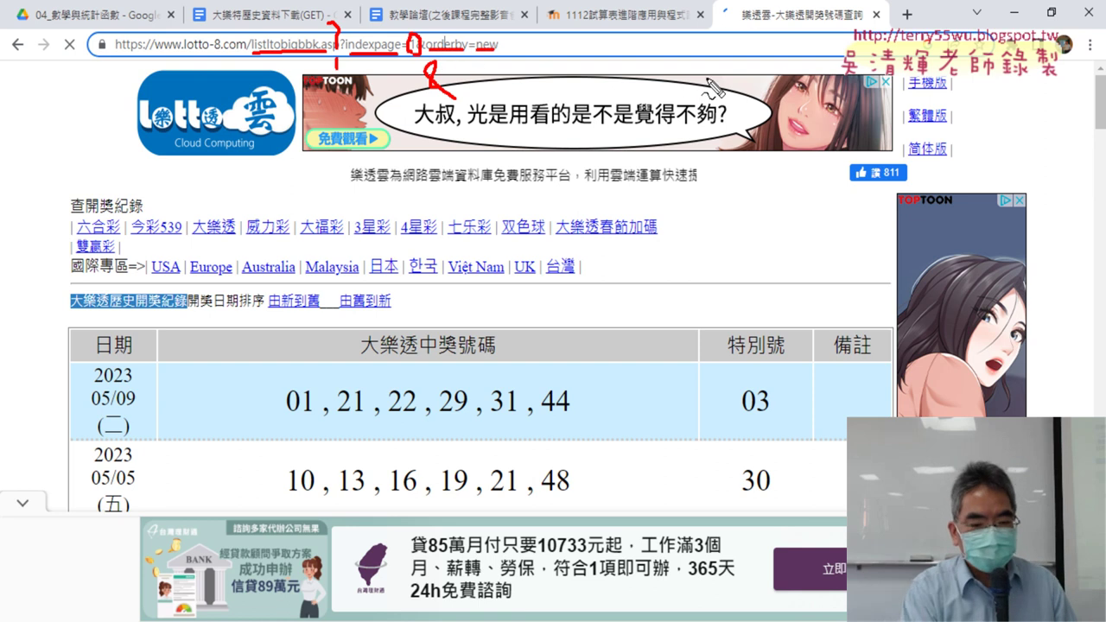
pyautogui.press('Escape')
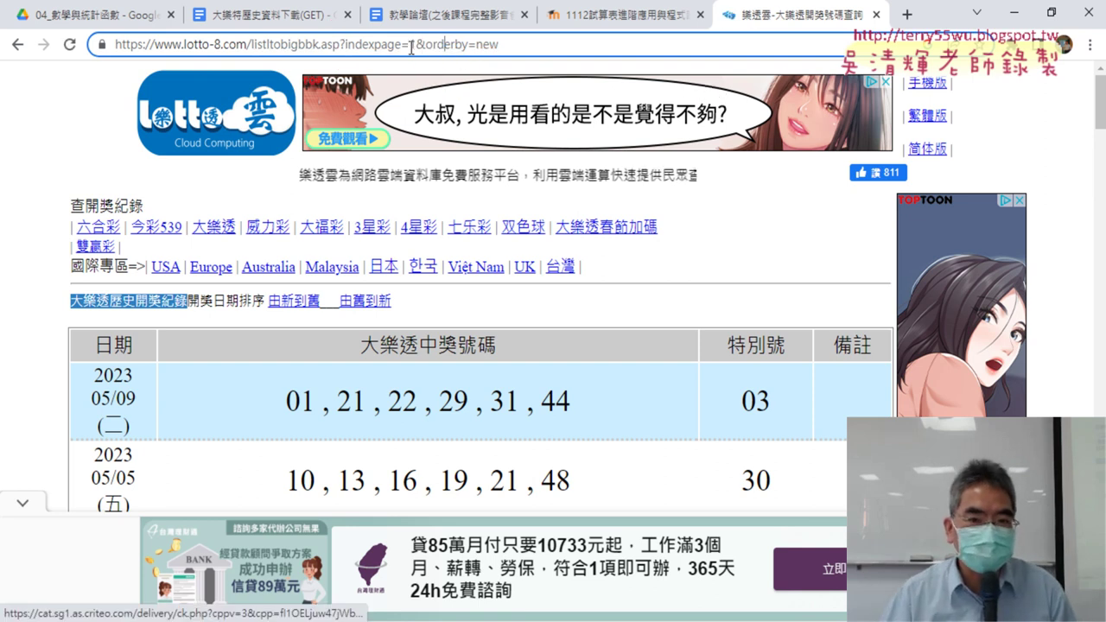
pyautogui.doubleClick(413, 44)
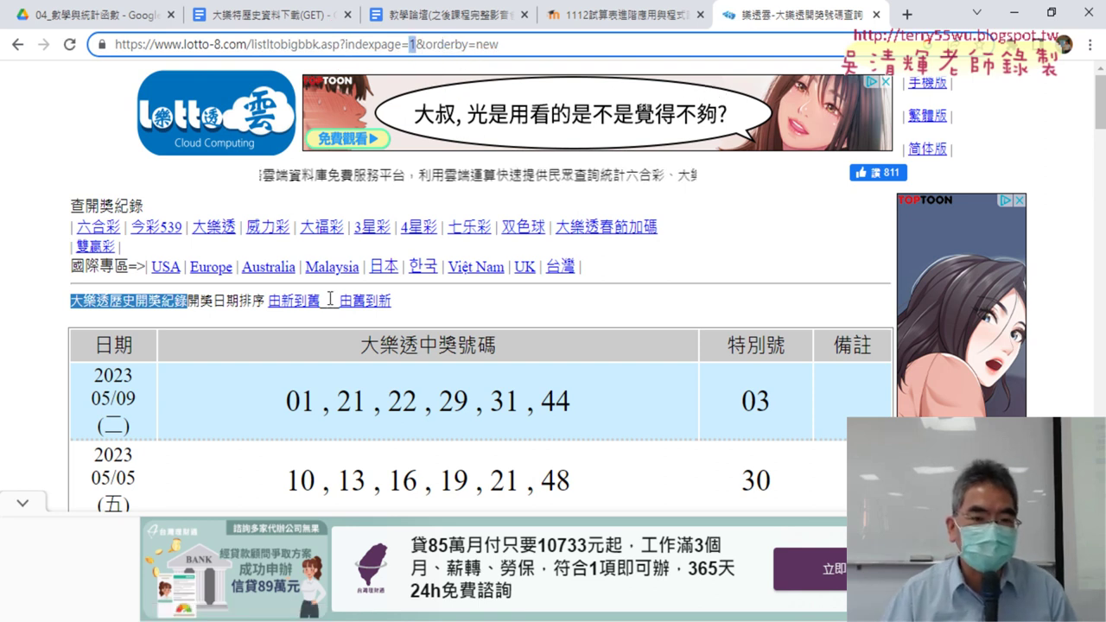
# Go to page 2 of the draw history
pyautogui.scroll(-8, 345, 294)
pyautogui.scroll(-5, 345, 294)
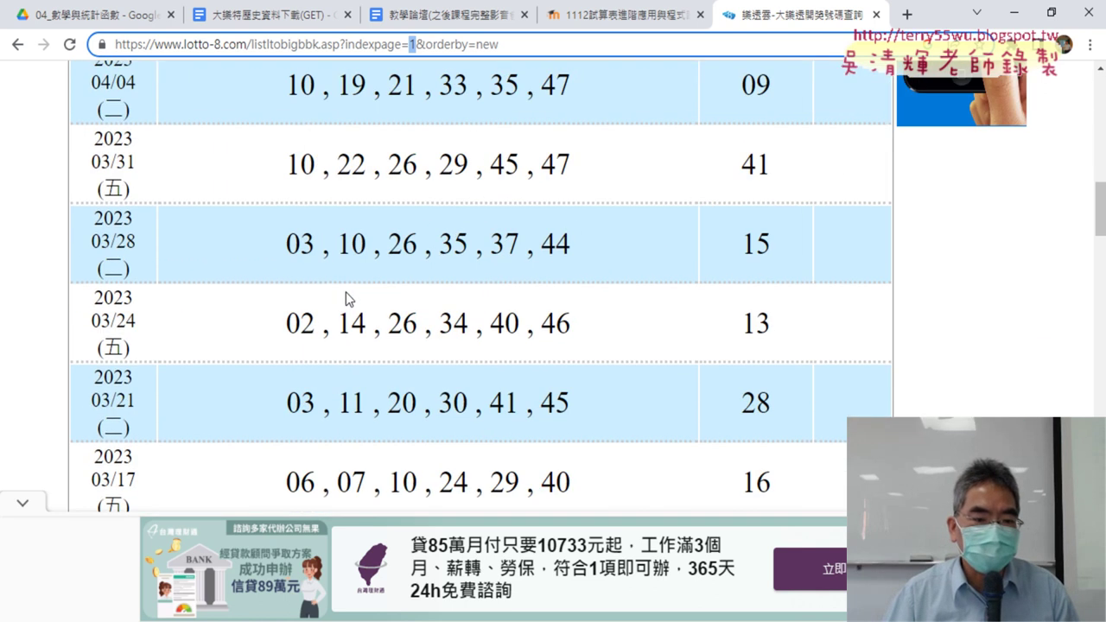
pyautogui.scroll(-4, 346, 299)
pyautogui.scroll(-6, 345, 298)
pyautogui.scroll(-3, 346, 298)
pyautogui.scroll(-3, 347, 298)
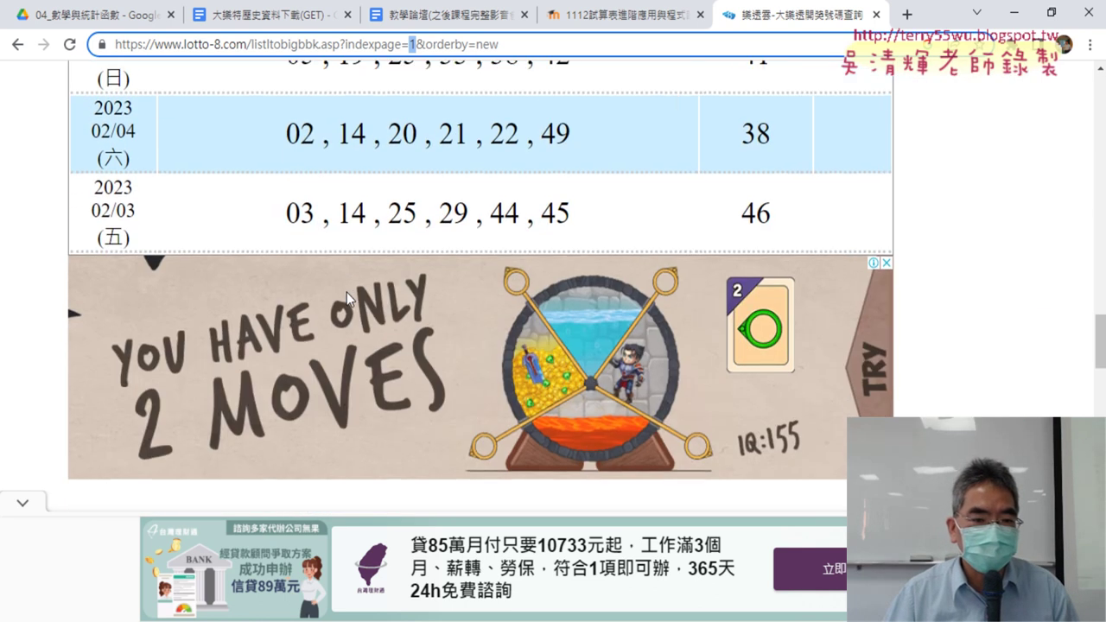
pyautogui.scroll(-5, 347, 299)
pyautogui.click(96, 188)
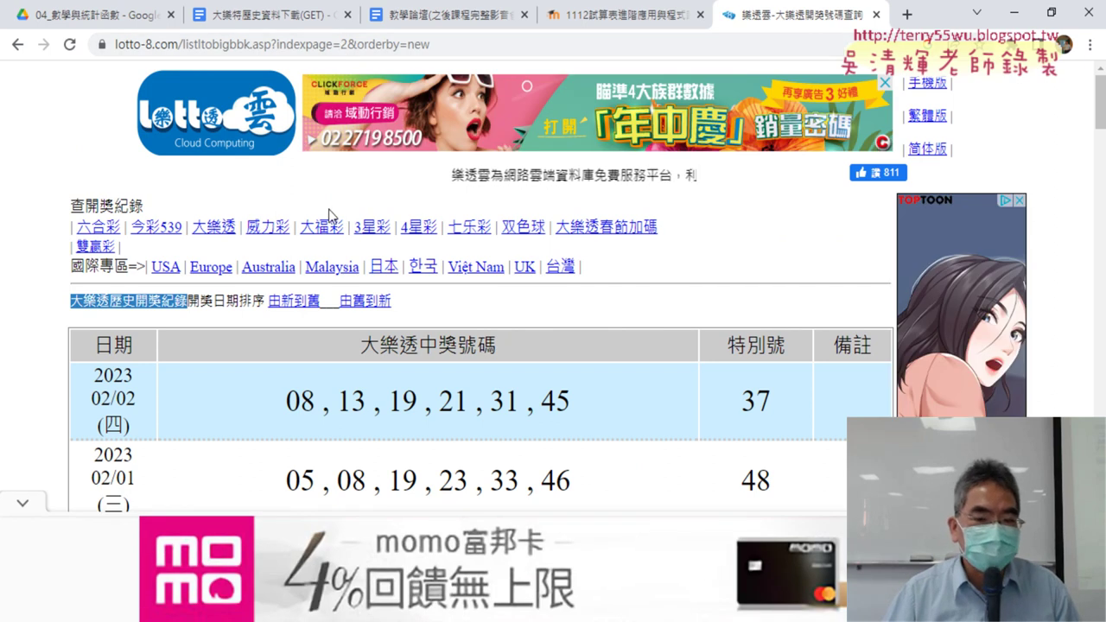
# Jump to the last page, 70, and mark the oldest draw date, 2004/01/05
pyautogui.scroll(-5, 328, 214)
pyautogui.scroll(-5, 328, 214)
pyautogui.scroll(-5, 328, 215)
pyautogui.scroll(-5, 328, 216)
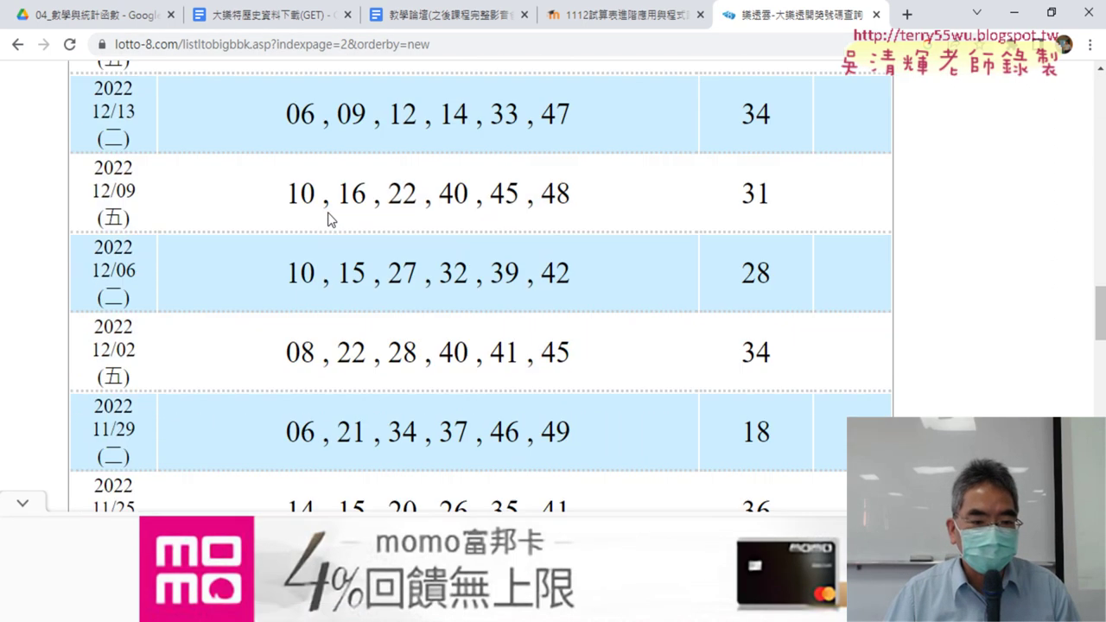
pyautogui.scroll(-10, 327, 217)
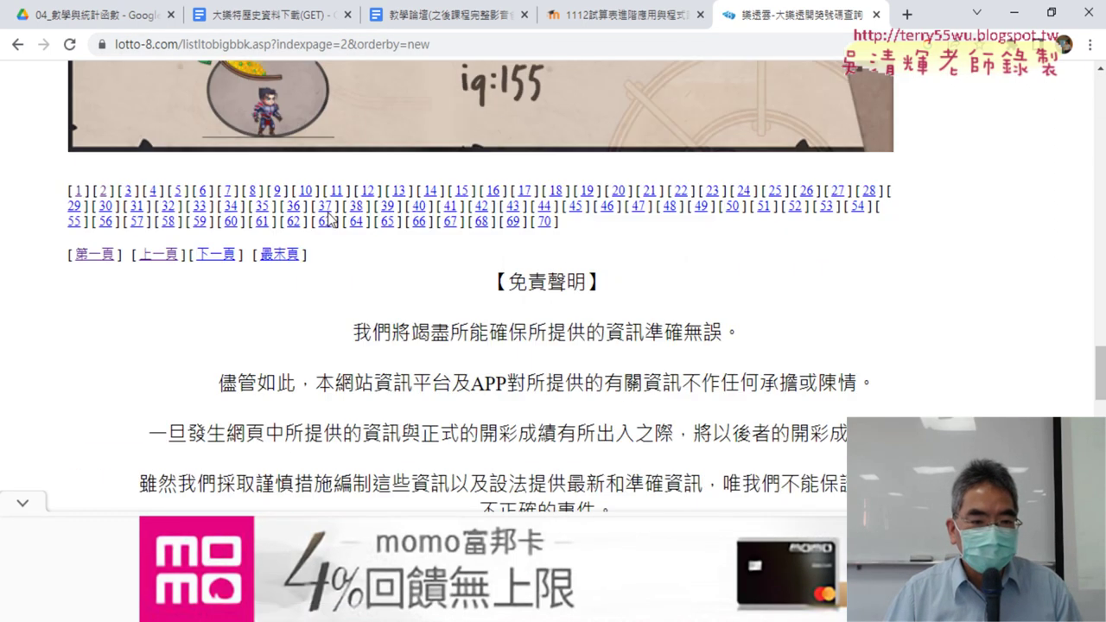
pyautogui.click(545, 220)
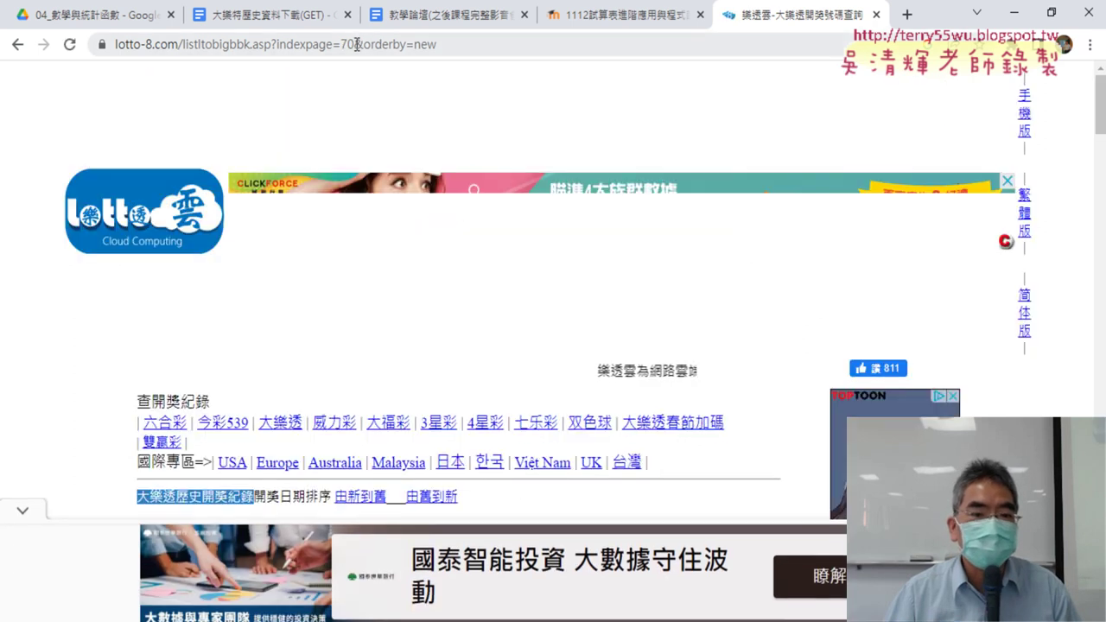
pyautogui.scroll(-3, 284, 230)
pyautogui.scroll(-2, 144, 317)
pyautogui.scroll(-3, 271, 366)
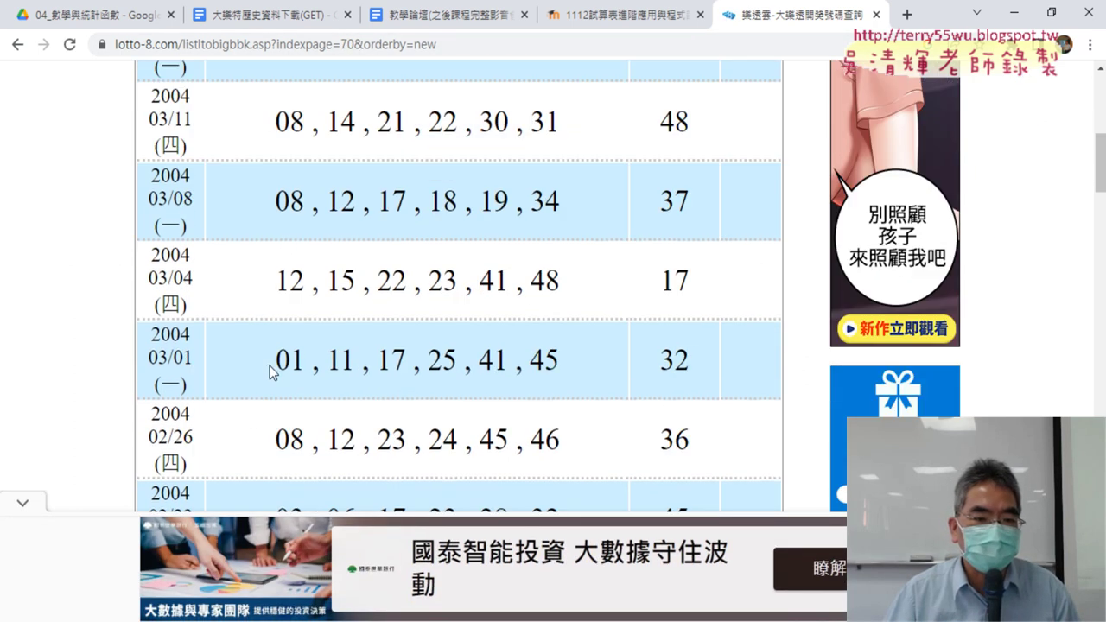
pyautogui.scroll(-3, 207, 314)
pyautogui.scroll(-3, 221, 356)
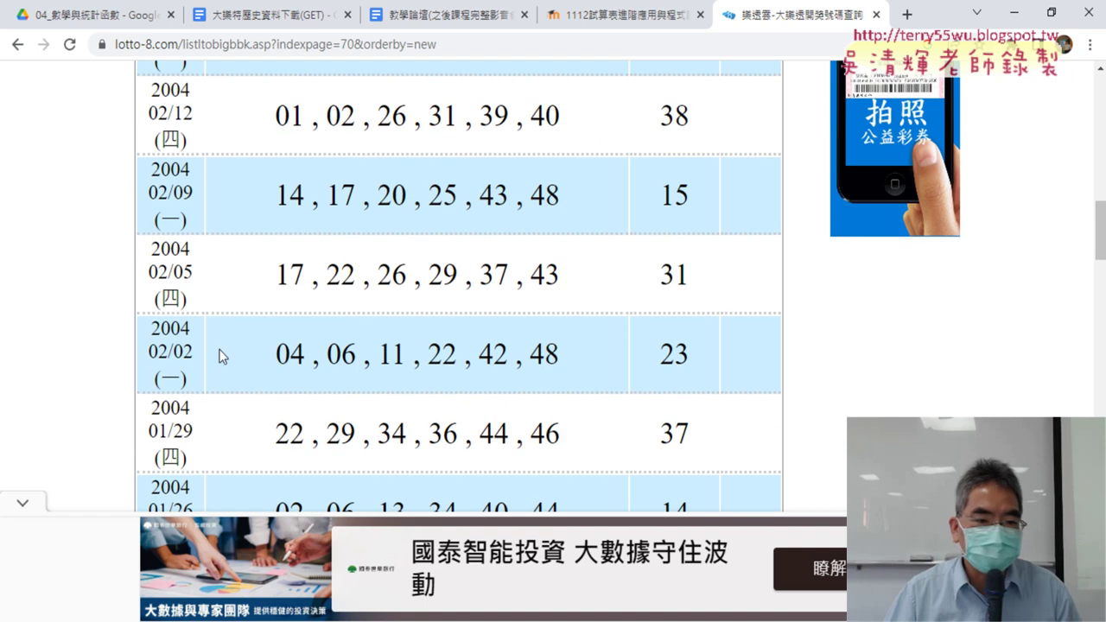
pyautogui.scroll(-3, 174, 374)
pyautogui.scroll(-2, 165, 379)
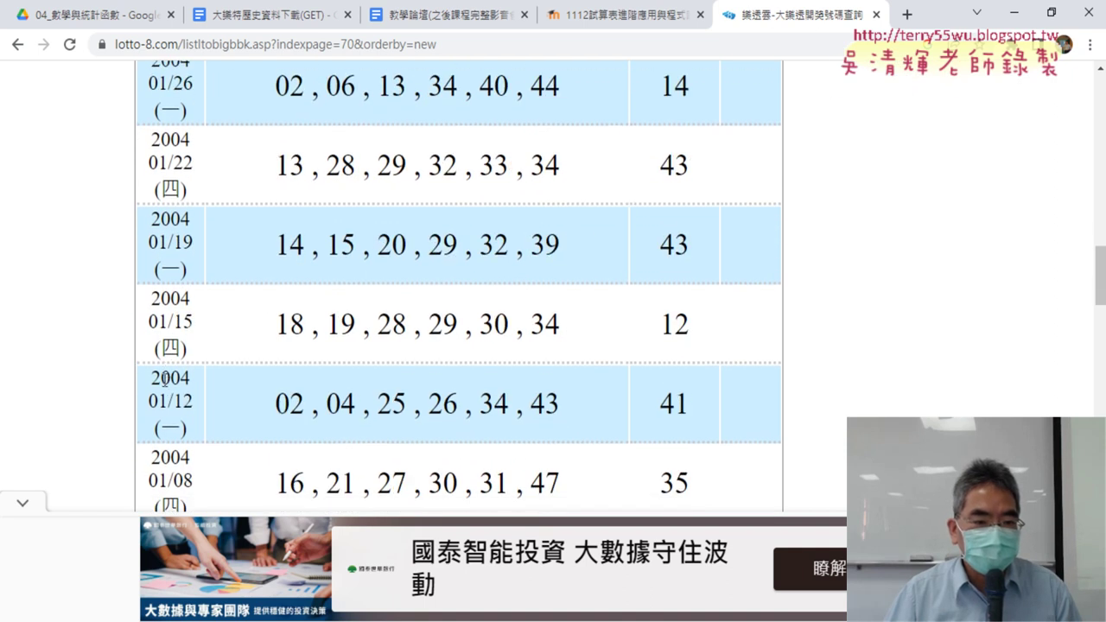
pyautogui.moveTo(152, 458); pyautogui.dragTo(195, 458)
pyautogui.scroll(-3, 207, 449)
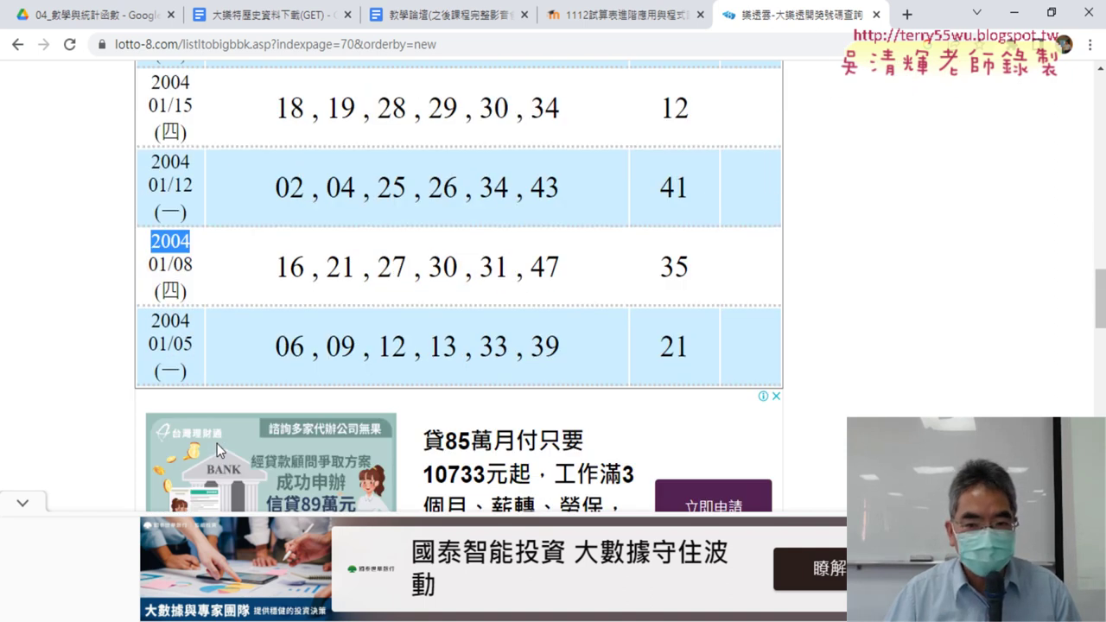
pyautogui.moveTo(150, 281); pyautogui.dragTo(191, 280)
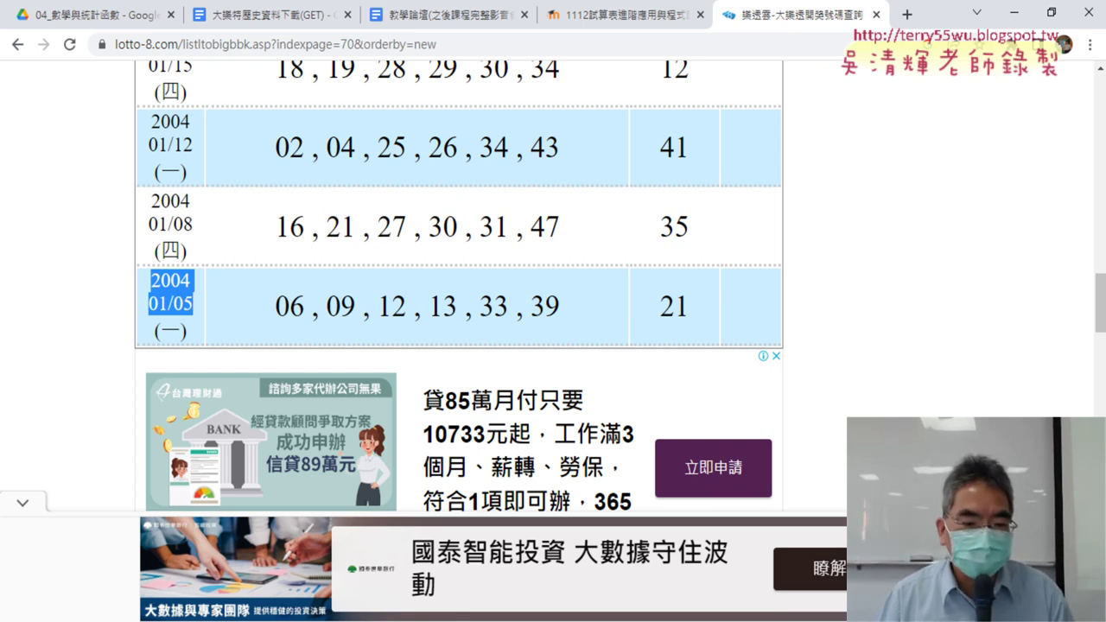
pyautogui.hotkey('alt', 'Tab')
pyautogui.hotkey('alt', 'Tab')
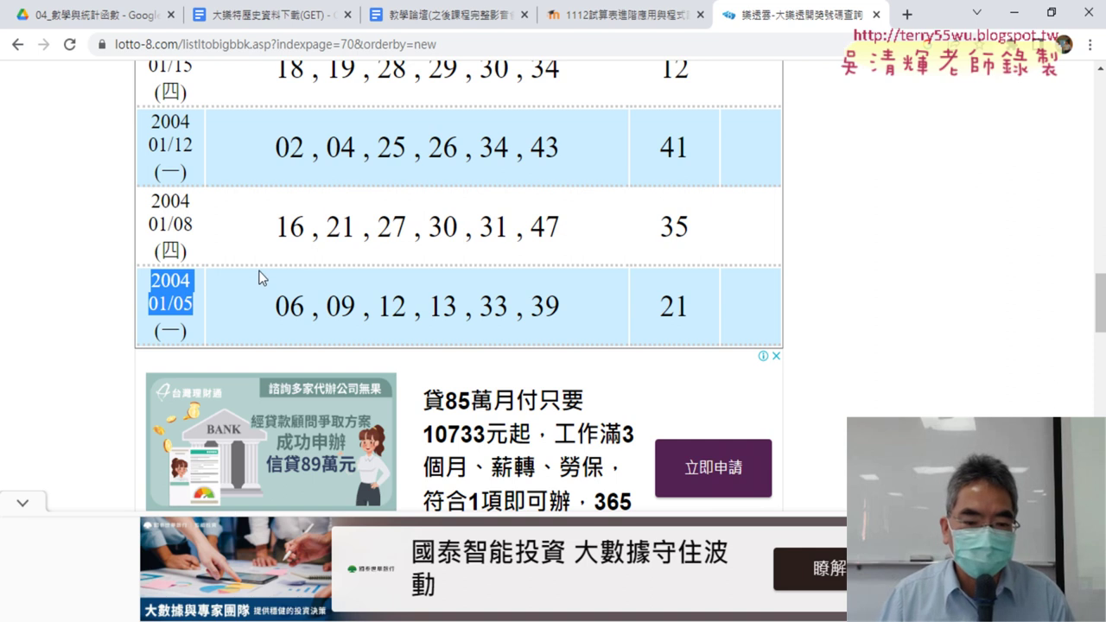
# Launch Excel from the Start menu app list and create blank workbook 活頁簿1
pyautogui.press('super')
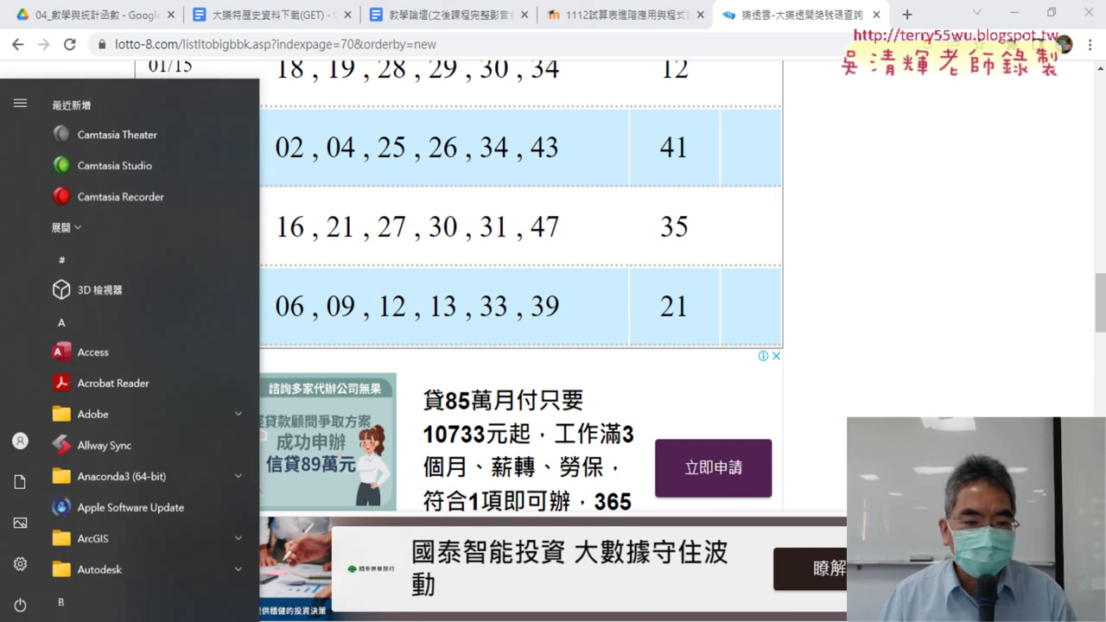
pyautogui.scroll(-4, 163, 541)
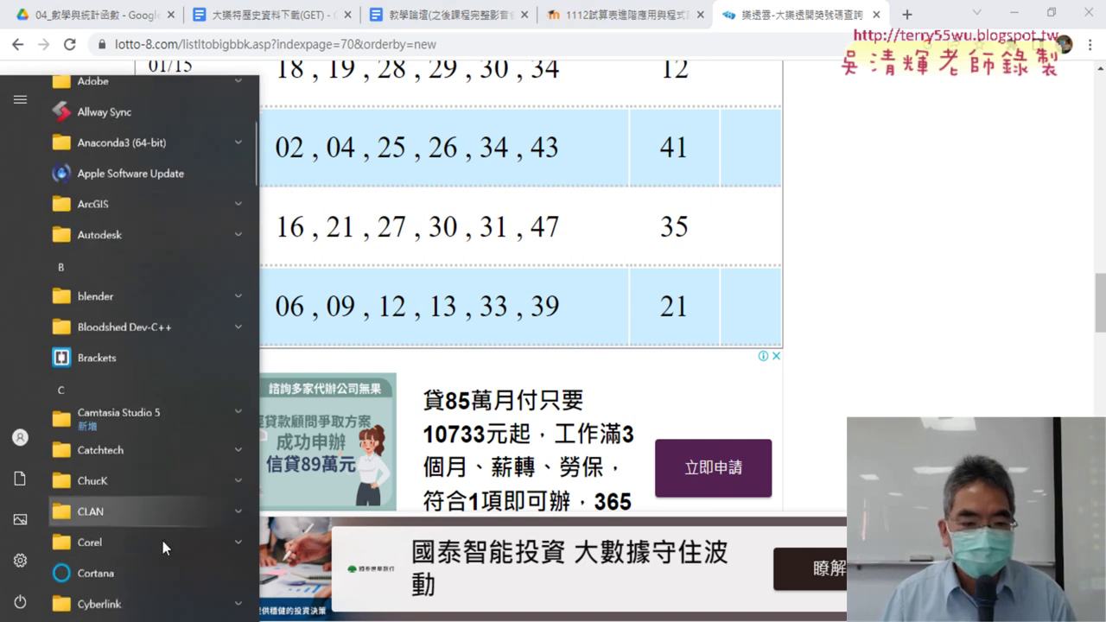
pyautogui.scroll(-1, 162, 541)
pyautogui.scroll(-5, 163, 541)
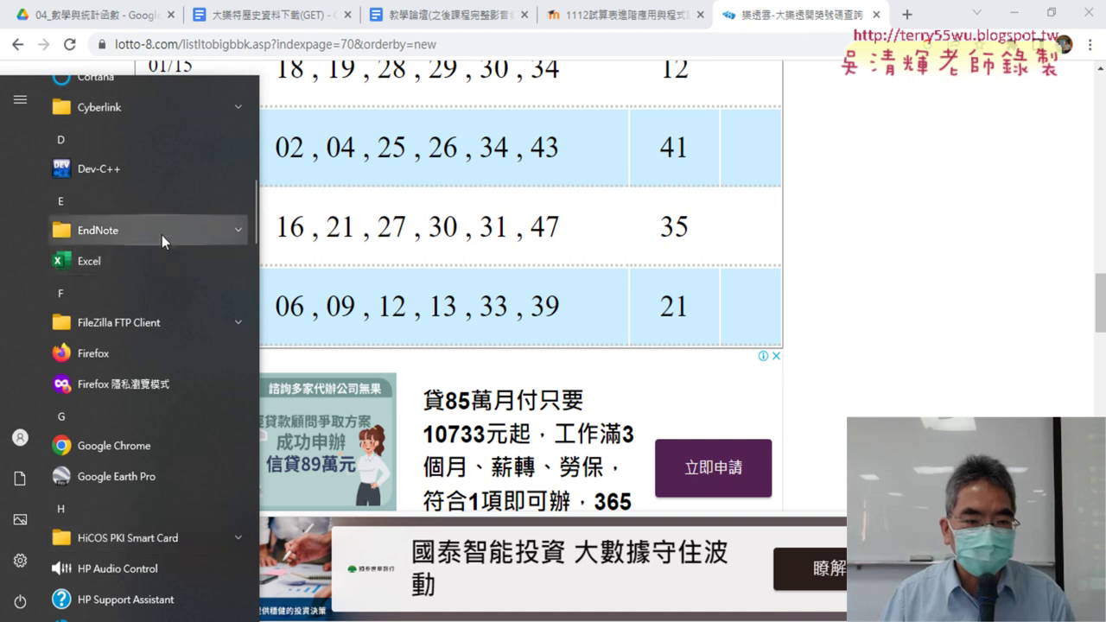
pyautogui.click(153, 261)
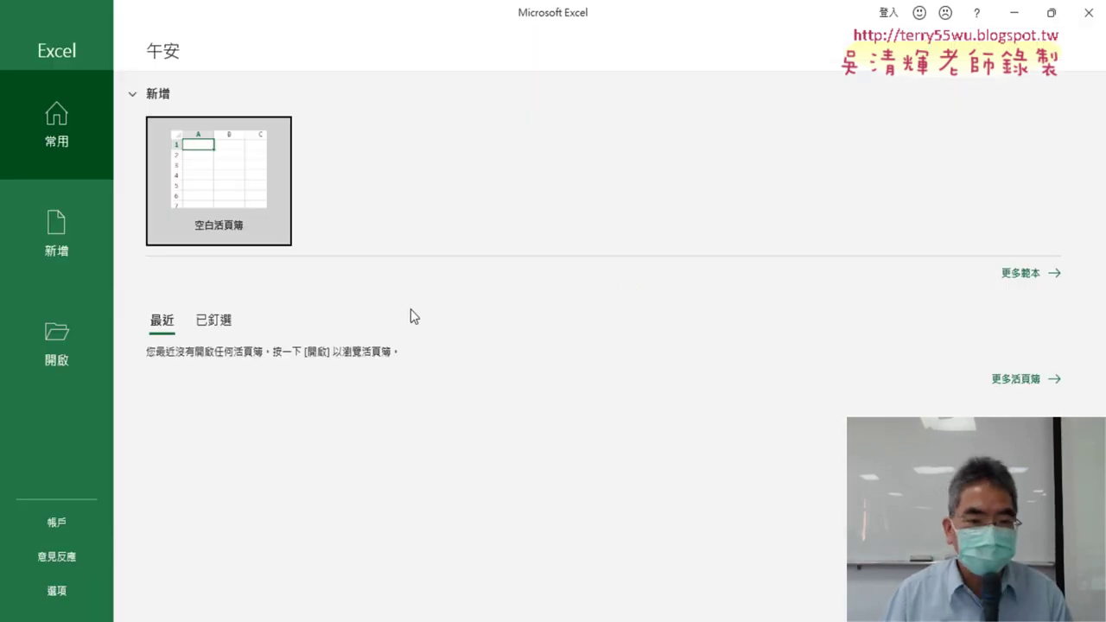
pyautogui.click(246, 212)
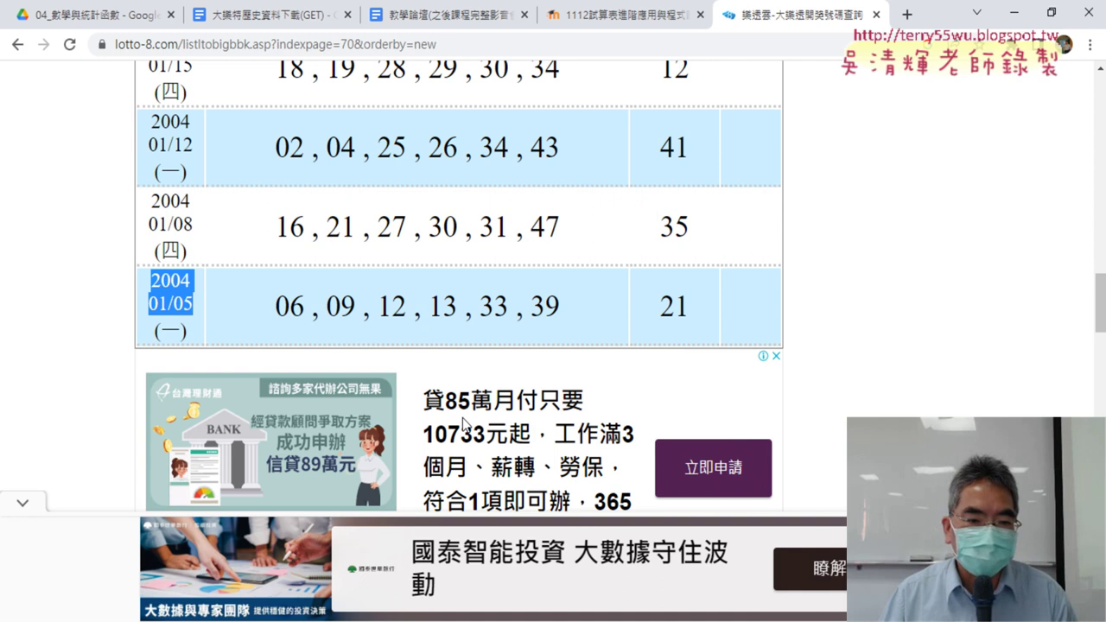
pyautogui.scroll(-3, 48, 386)
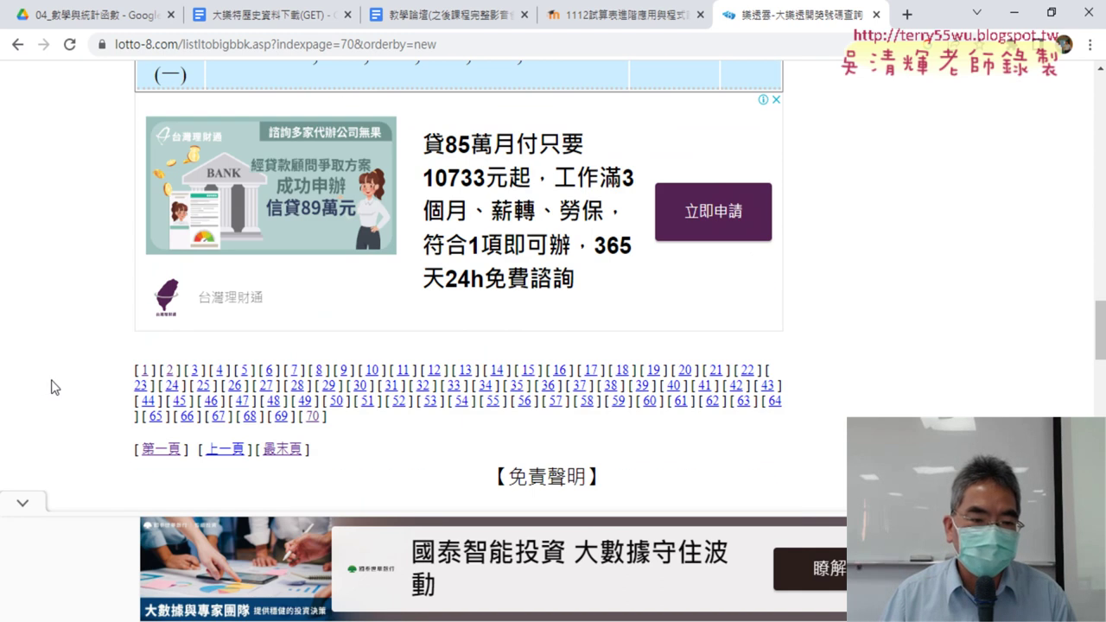
# Return the lotto-8.com history to page 1, then switch to workbook 活頁簿1
pyautogui.click(145, 373)
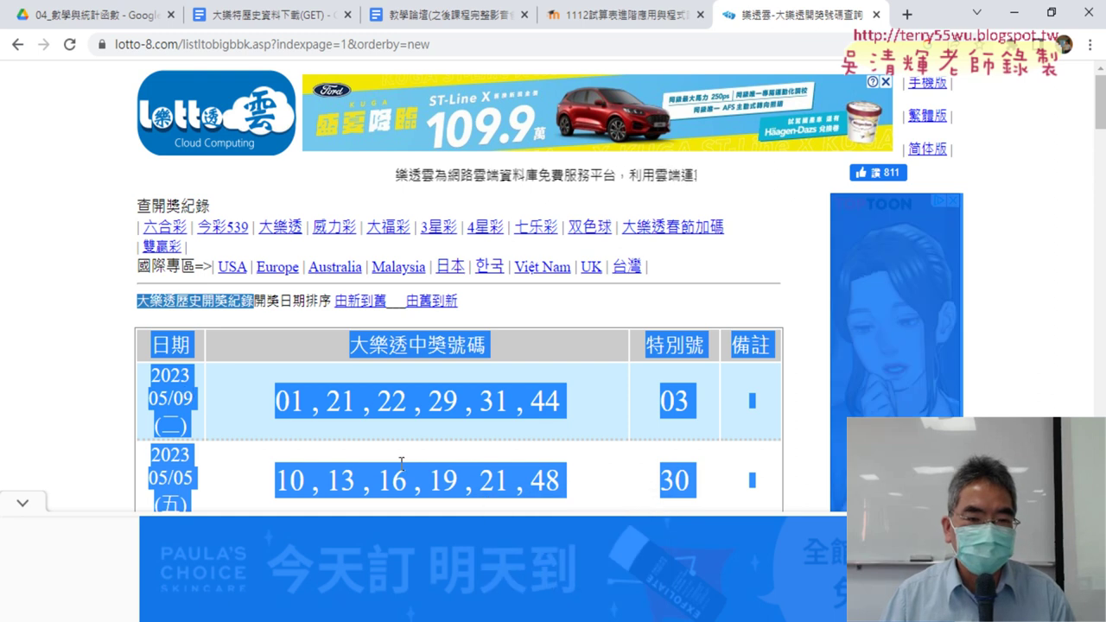
pyautogui.click(608, 392)
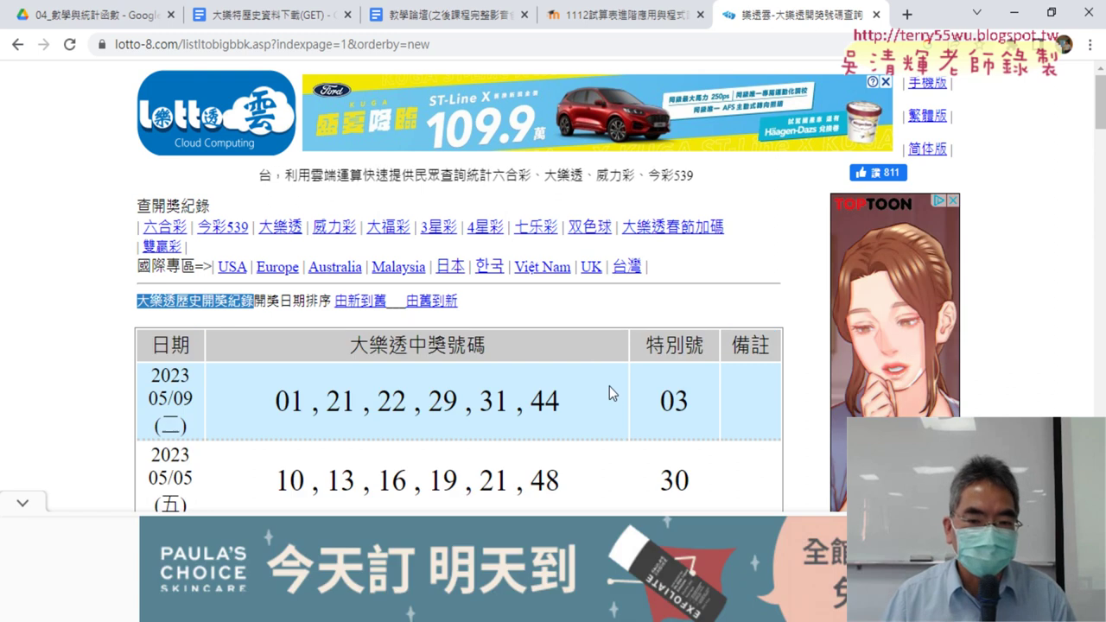
pyautogui.scroll(-2, 609, 386)
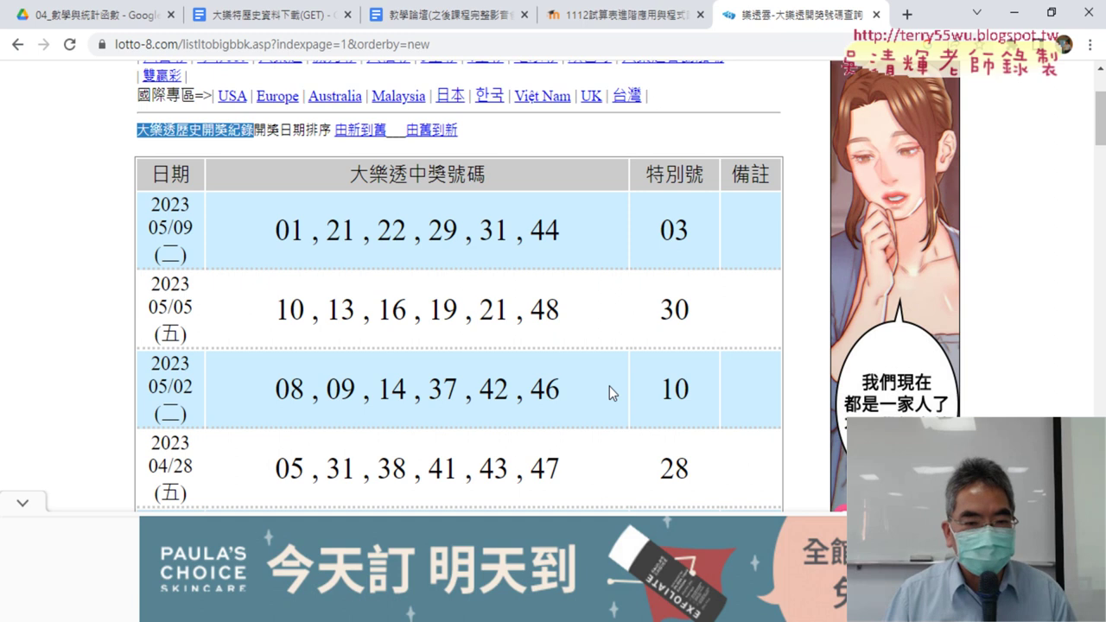
pyautogui.hotkey('alt', 'Tab')
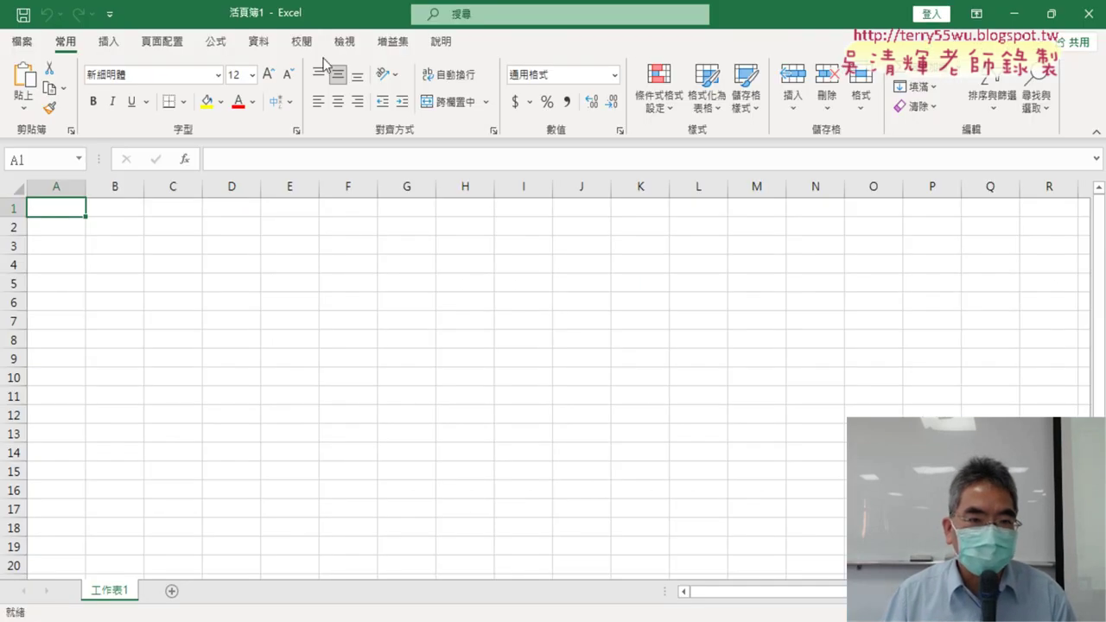
# Start a Data > From Web (從 Web) import in 活頁簿1
pyautogui.click(261, 47)
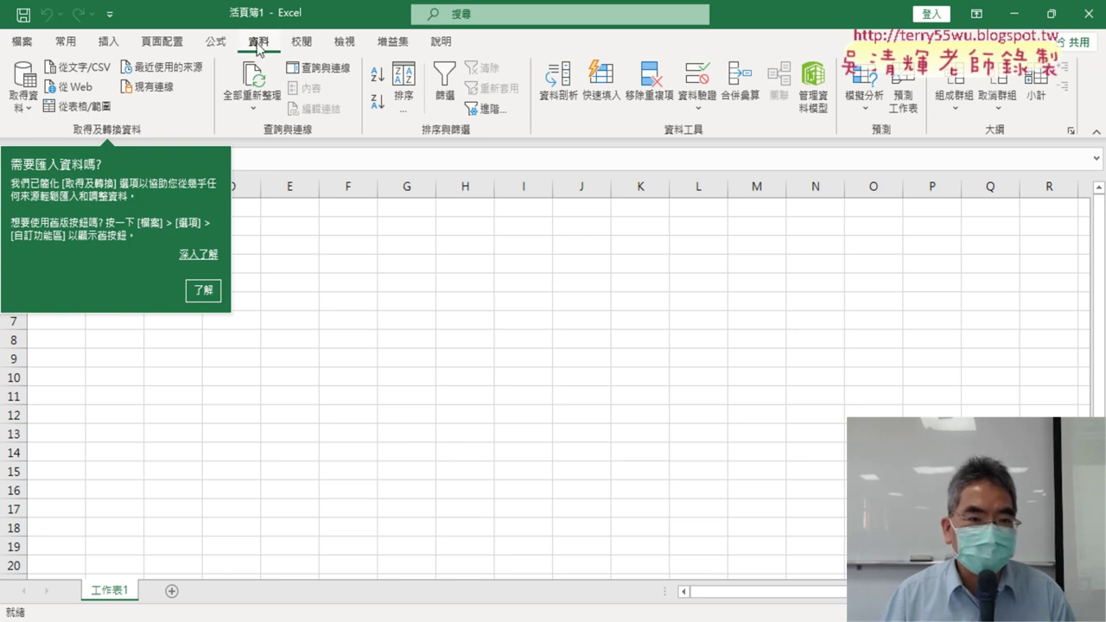
pyautogui.click(75, 86)
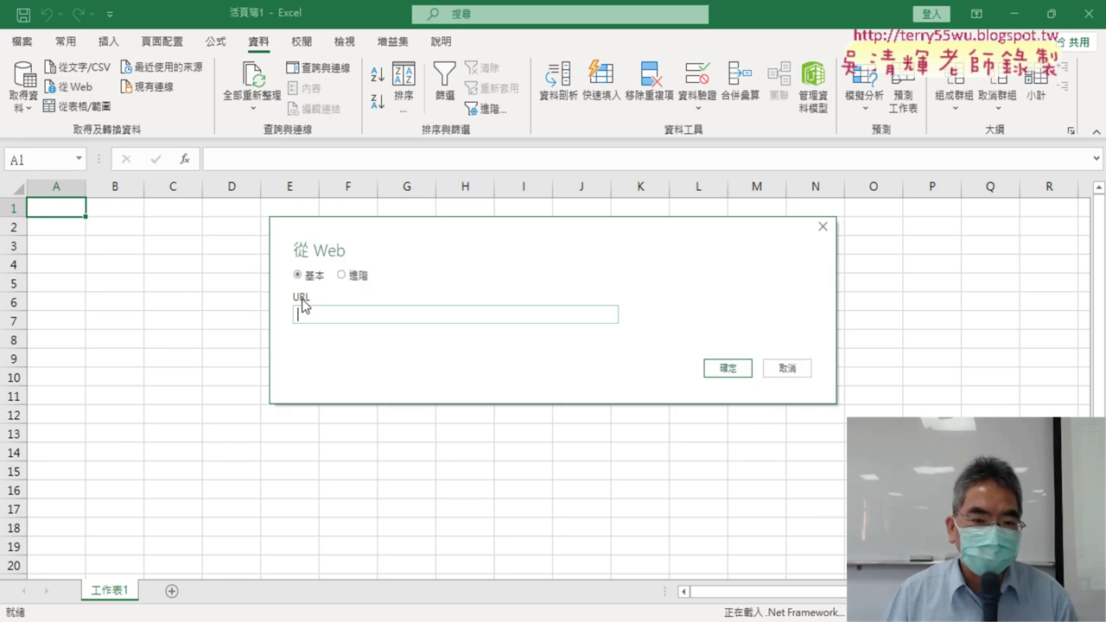
pyautogui.hotkey('alt', 'Tab')
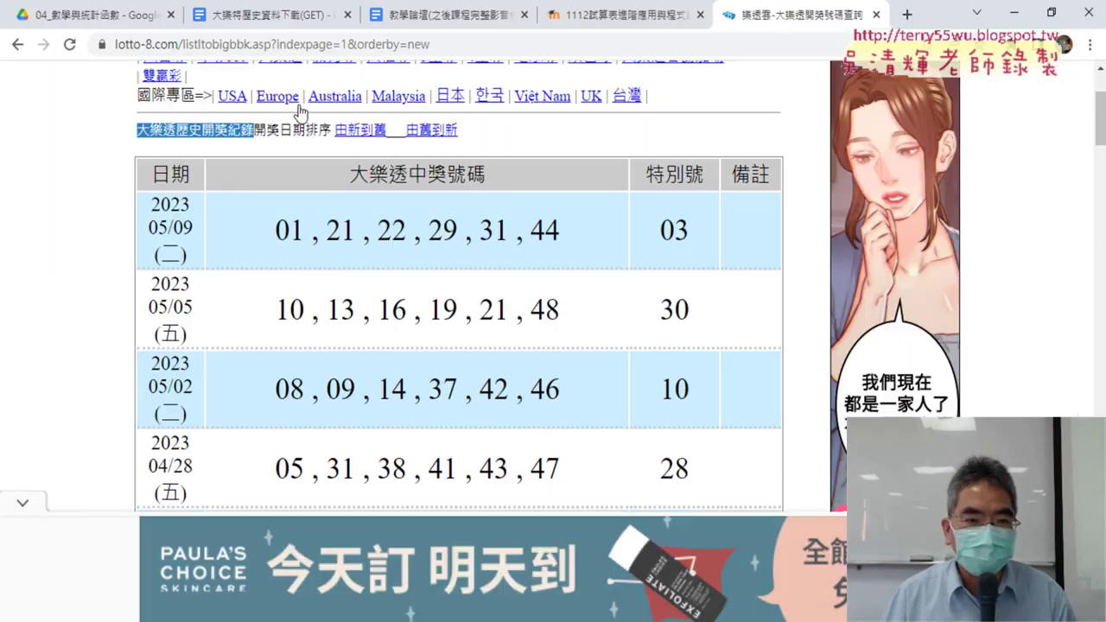
pyautogui.click(372, 47)
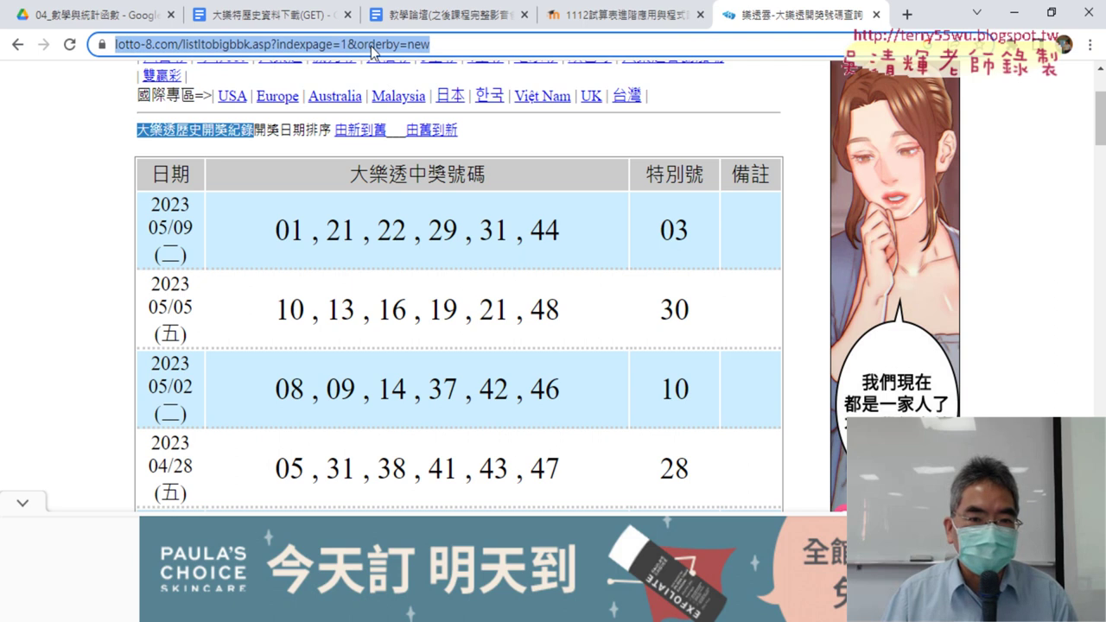
pyautogui.rightClick(373, 47)
pyautogui.click(406, 164)
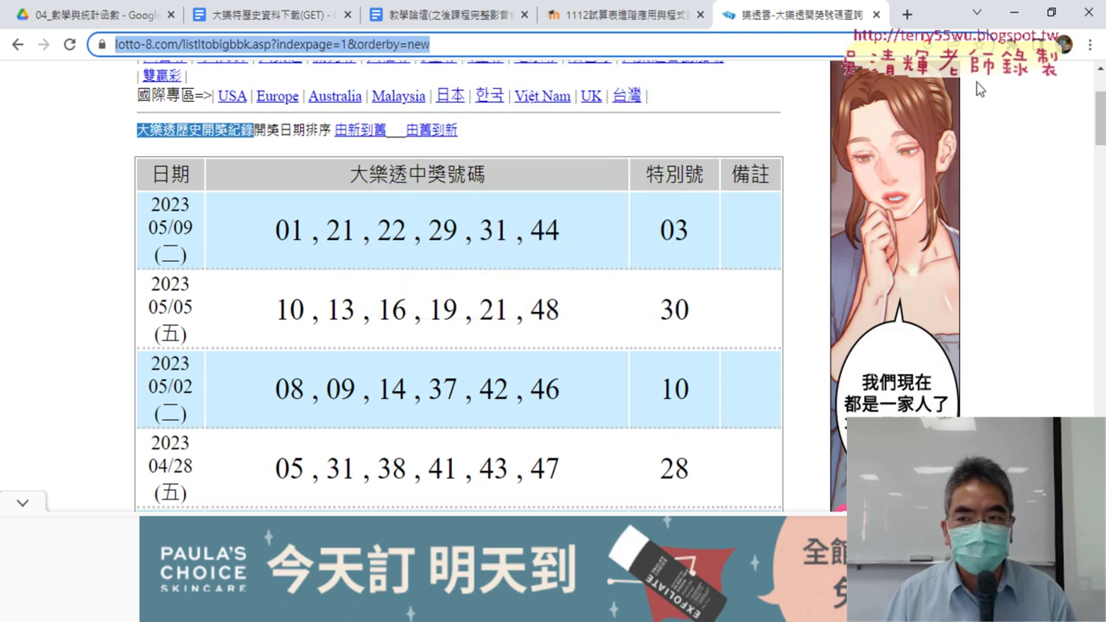
pyautogui.click(1028, 12)
pyautogui.rightClick(417, 318)
pyautogui.click(476, 390)
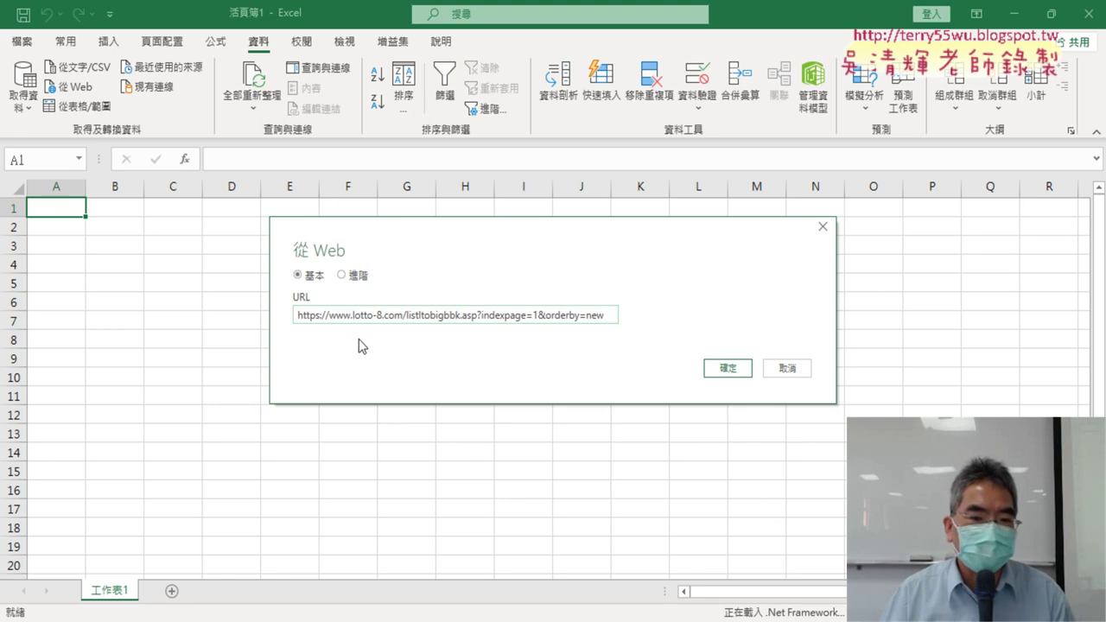
# Import Table 0's 30 draw rows anonymously from lotto-8, then move to the second worksheet
pyautogui.click(743, 369)
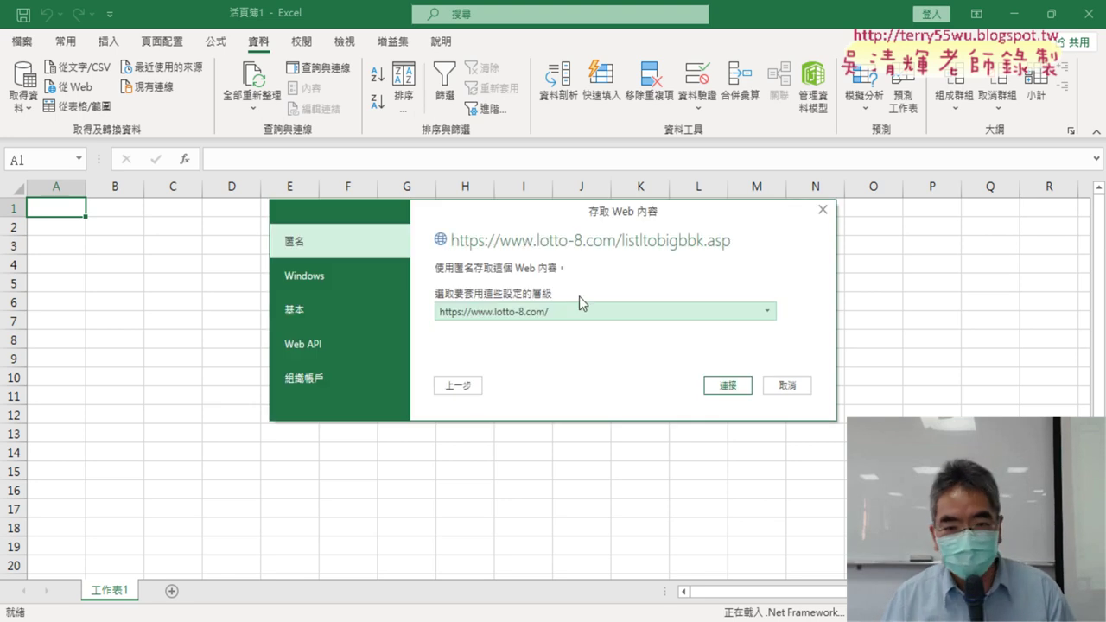
pyautogui.click(724, 390)
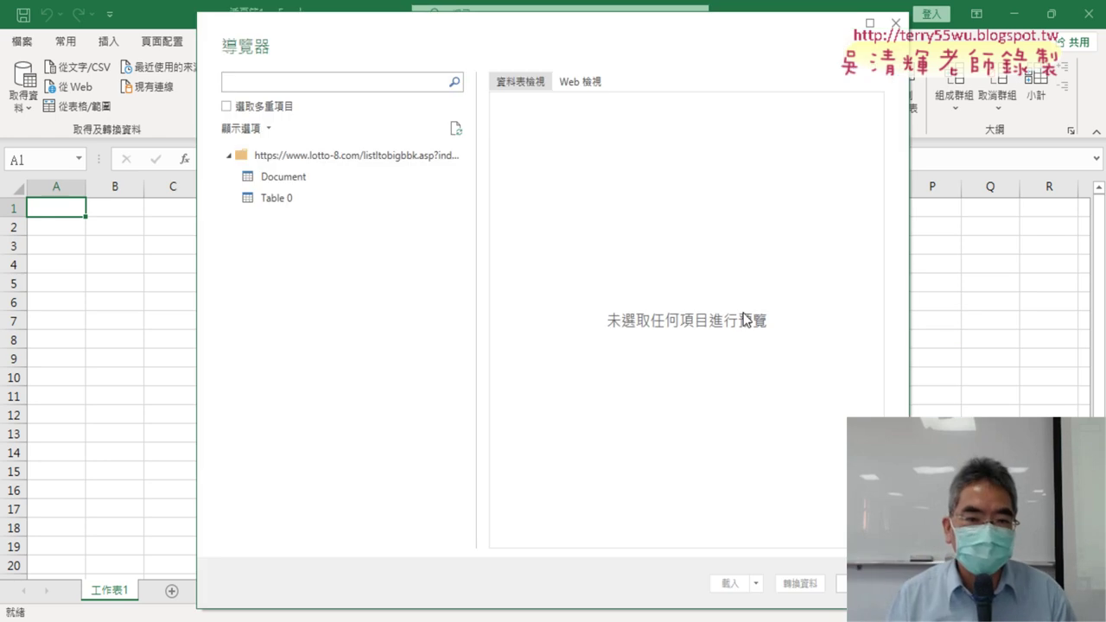
pyautogui.click(278, 204)
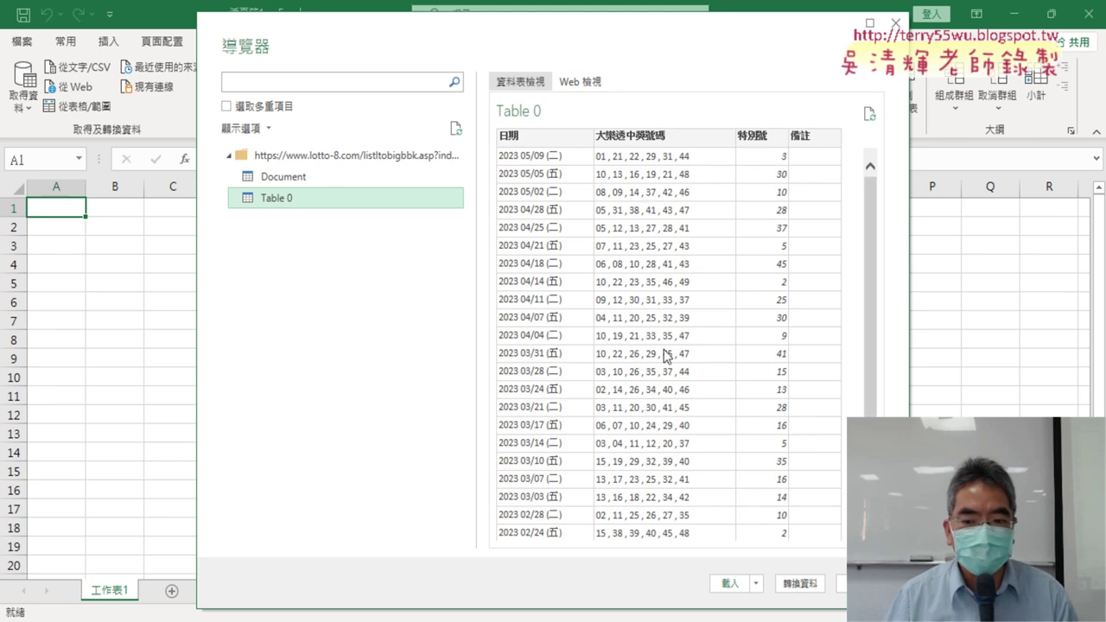
pyautogui.click(730, 585)
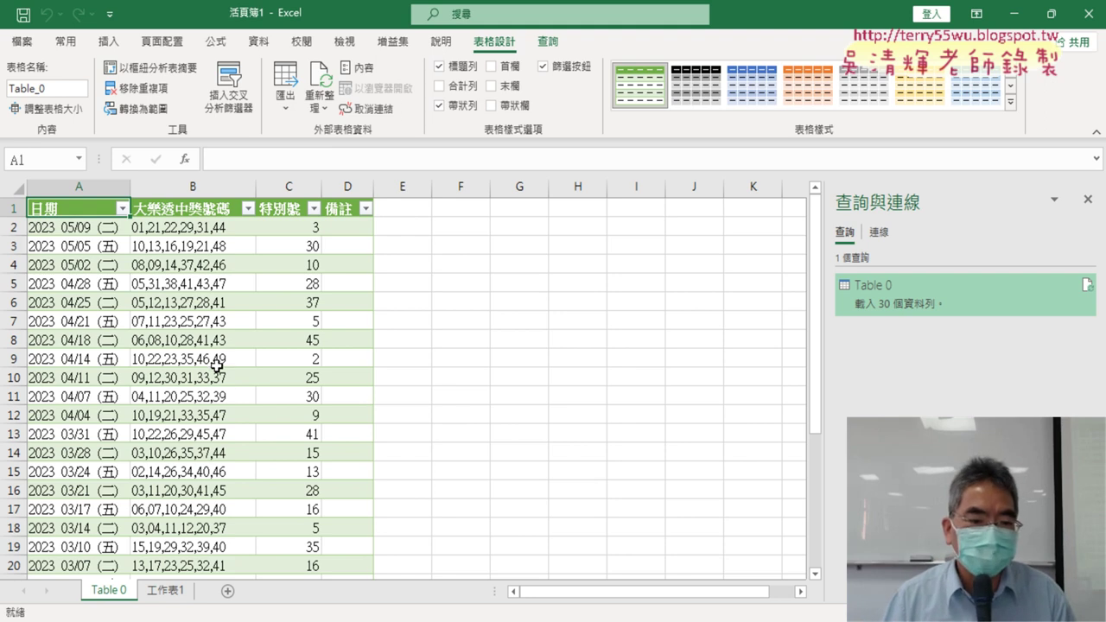
pyautogui.click(166, 590)
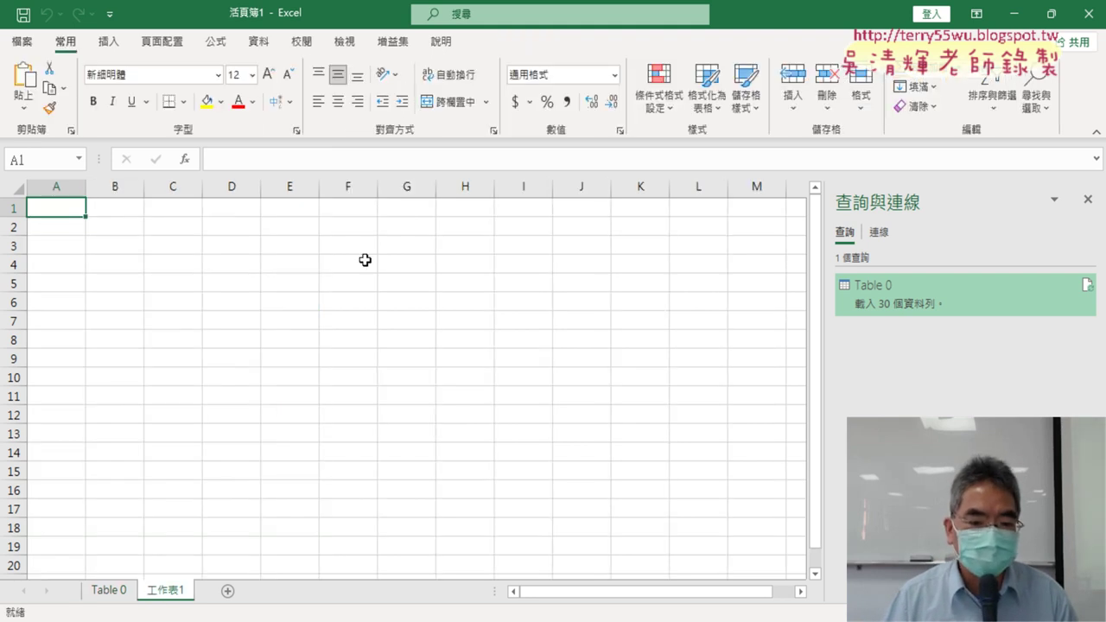
pyautogui.hotkey('alt', 'Tab')
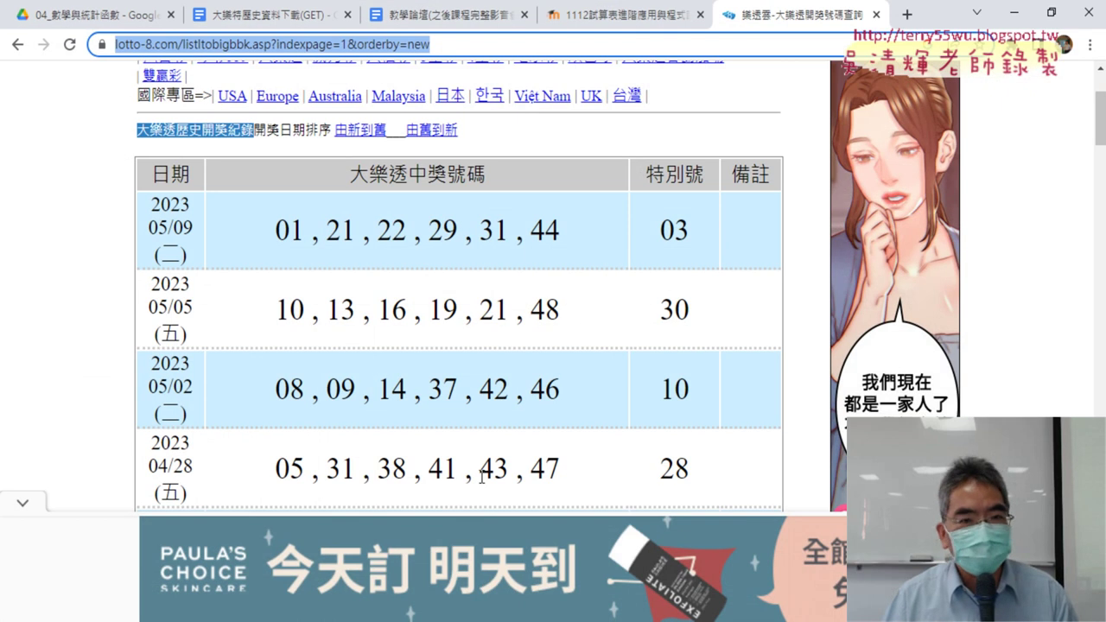
# In the 大樂特歷史資料下載(GET) doc, scroll down to the 範例程式碼 sample code
pyautogui.click(268, 15)
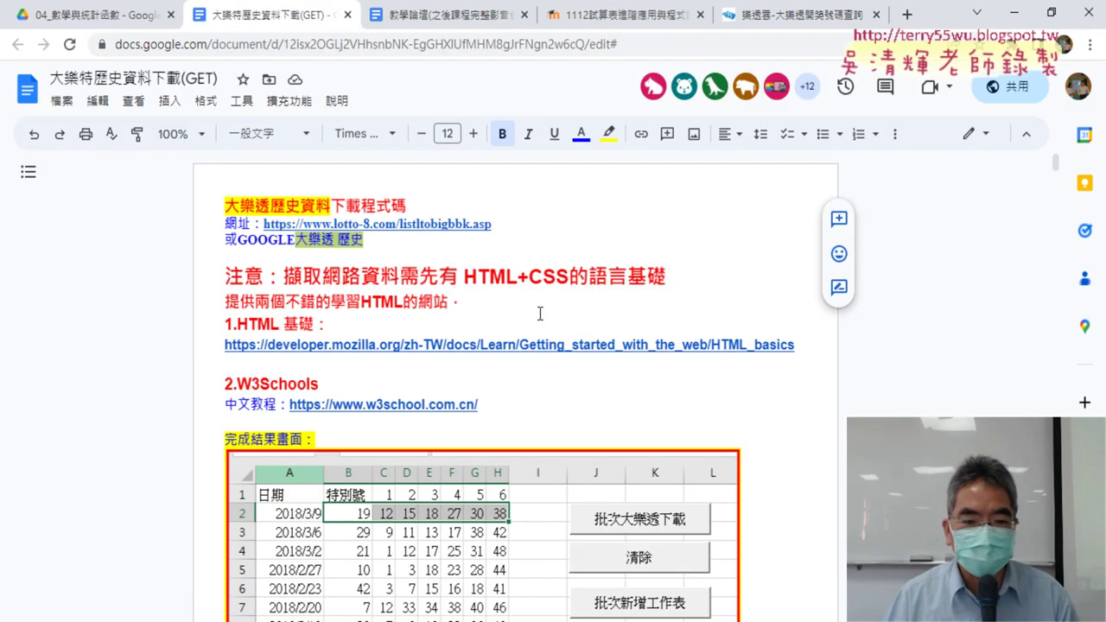
pyautogui.scroll(-2, 540, 313)
pyautogui.scroll(-3, 541, 316)
pyautogui.scroll(-5, 542, 319)
pyautogui.scroll(-5, 543, 325)
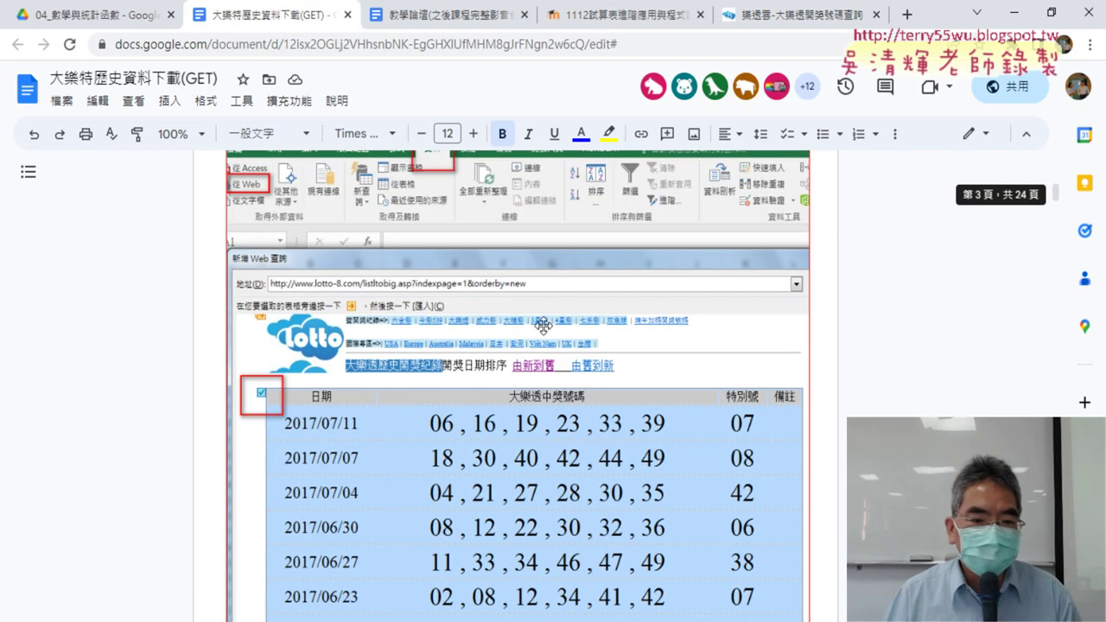
pyautogui.scroll(-4, 543, 325)
pyautogui.scroll(-3, 542, 326)
pyautogui.scroll(-1, 543, 328)
pyautogui.scroll(3, 542, 326)
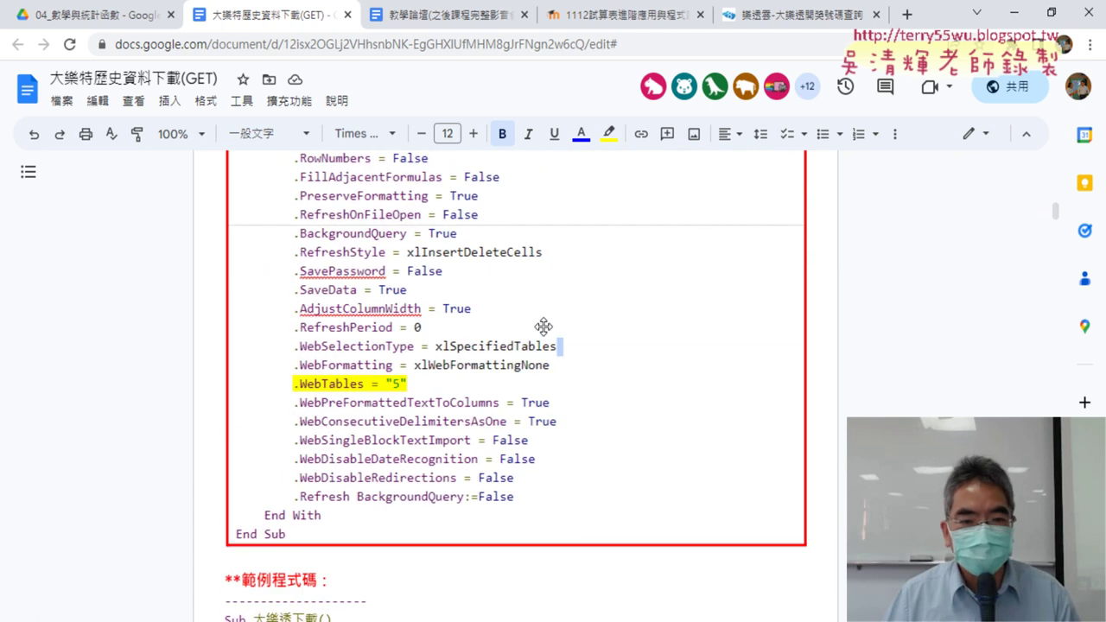
pyautogui.scroll(2, 340, 240)
pyautogui.scroll(-3, 494, 362)
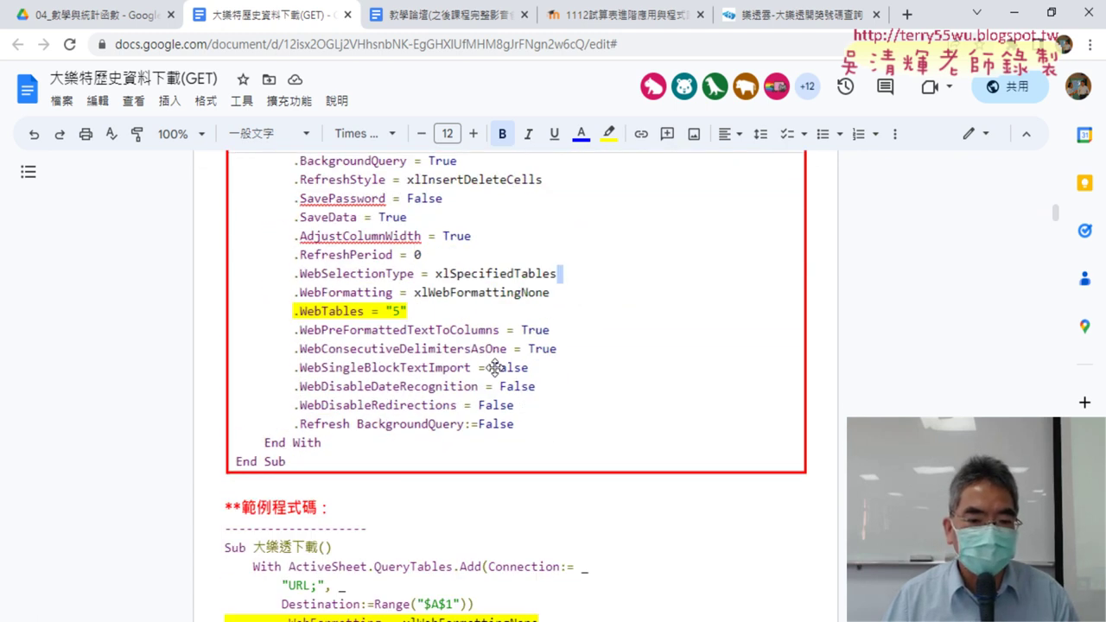
pyautogui.scroll(-3, 494, 367)
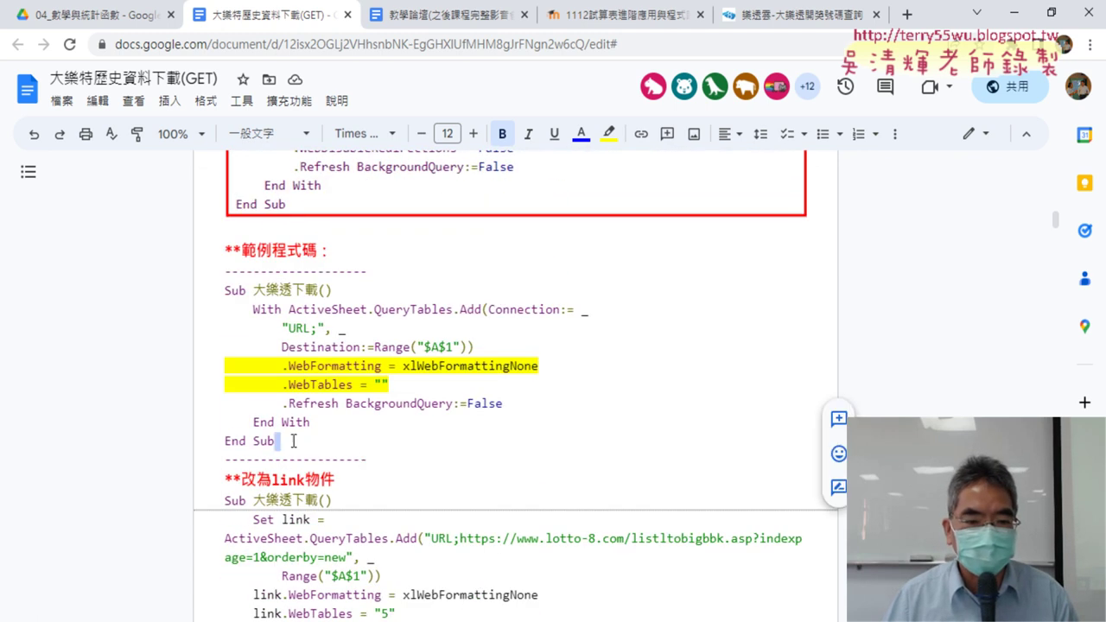
# Copy the Sub…End Sub 大樂透下載 macro code and switch back to Excel
pyautogui.moveTo(274, 441); pyautogui.dragTo(221, 292)
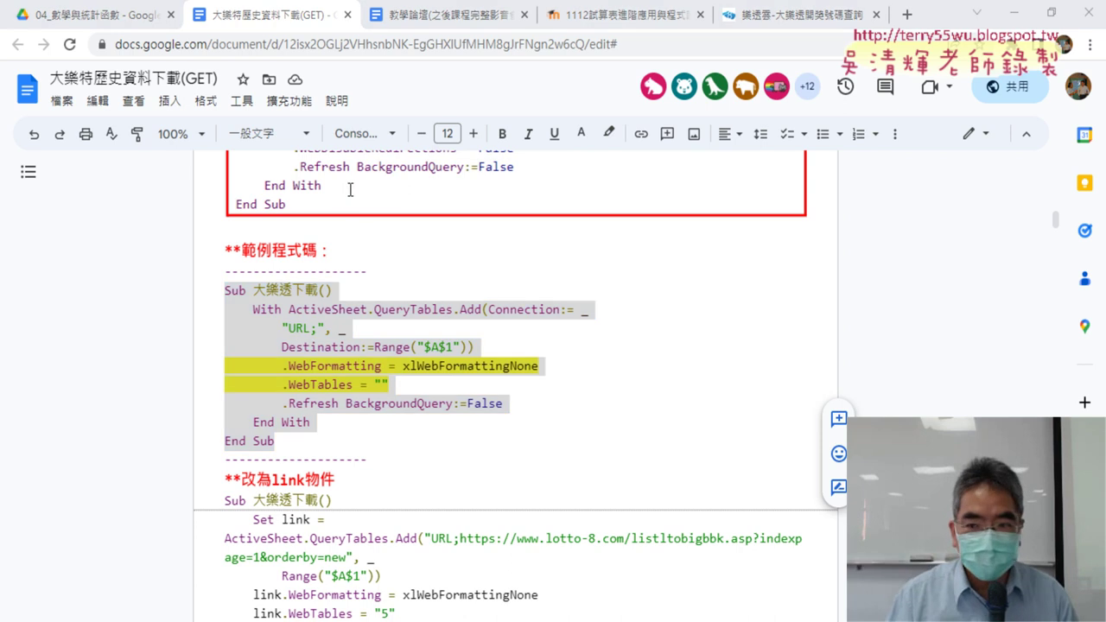
pyautogui.moveTo(1054, 227)
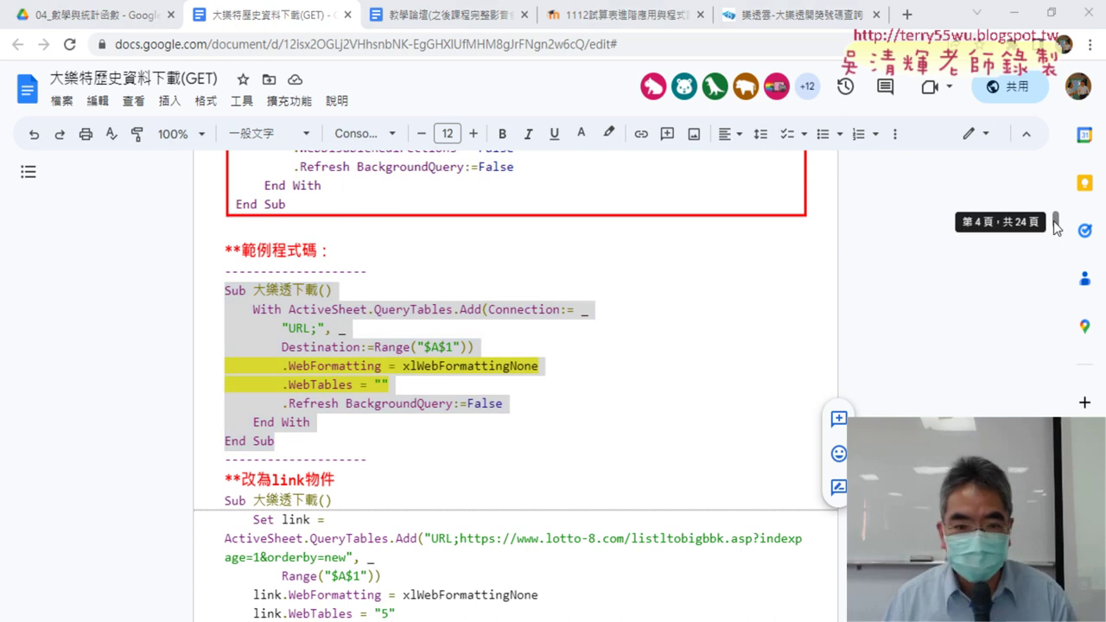
pyautogui.doubleClick(278, 251)
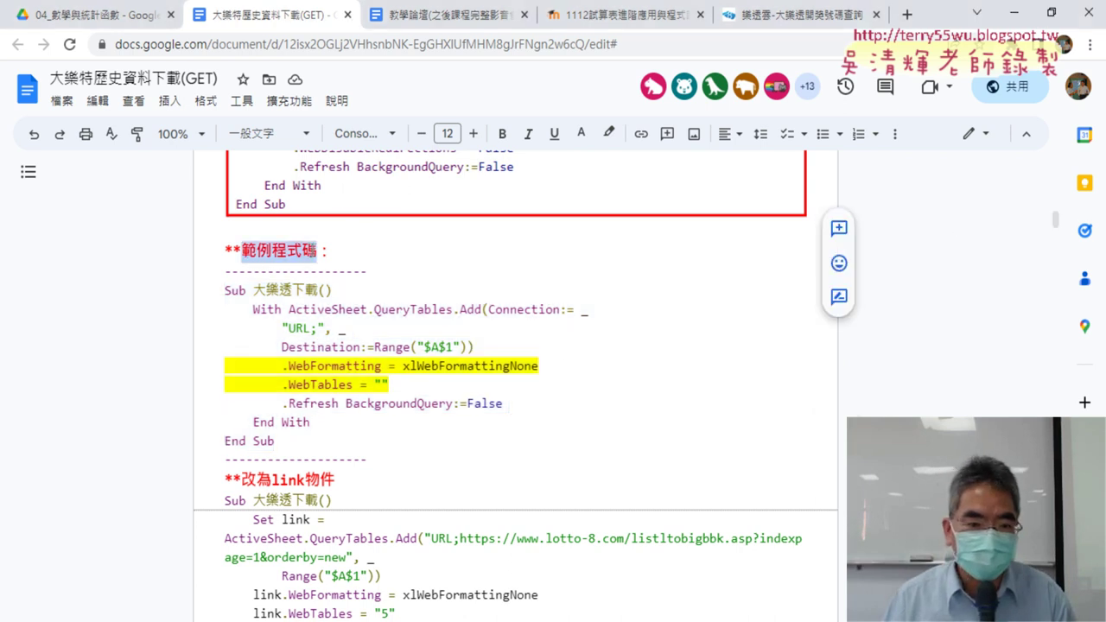
pyautogui.moveTo(305, 445); pyautogui.dragTo(221, 292)
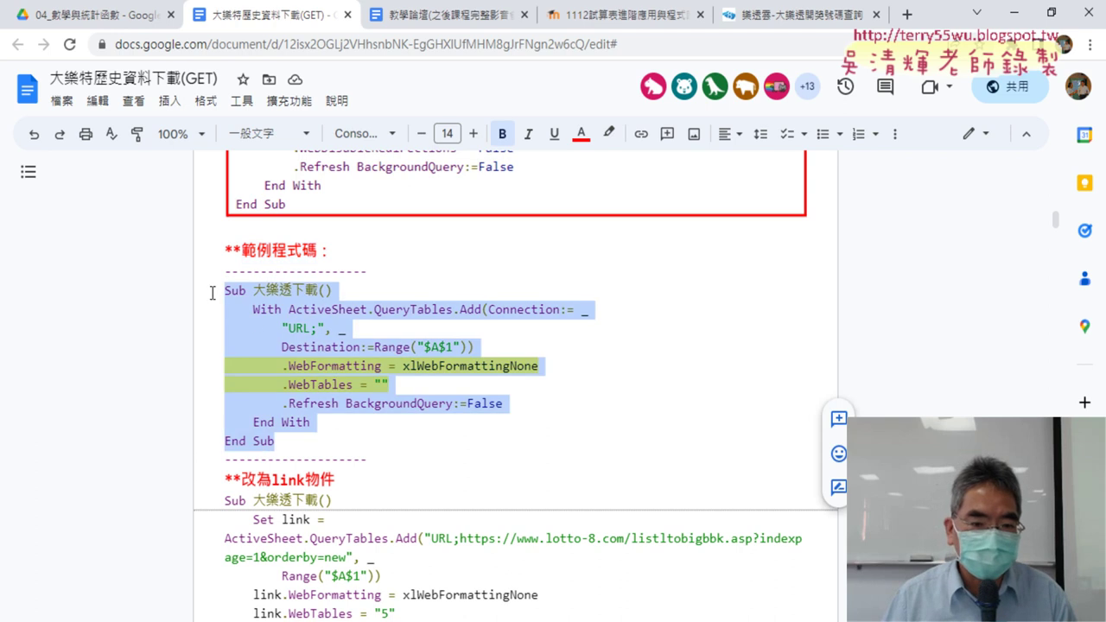
pyautogui.rightClick(276, 339)
pyautogui.click(336, 215)
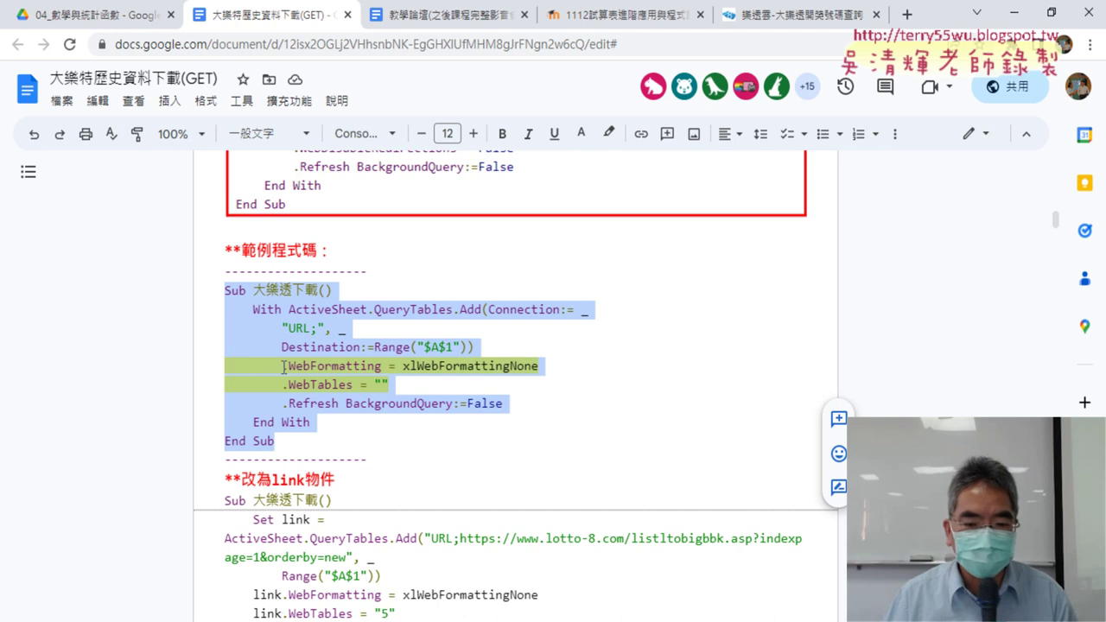
pyautogui.hotkey('alt', 'Tab')
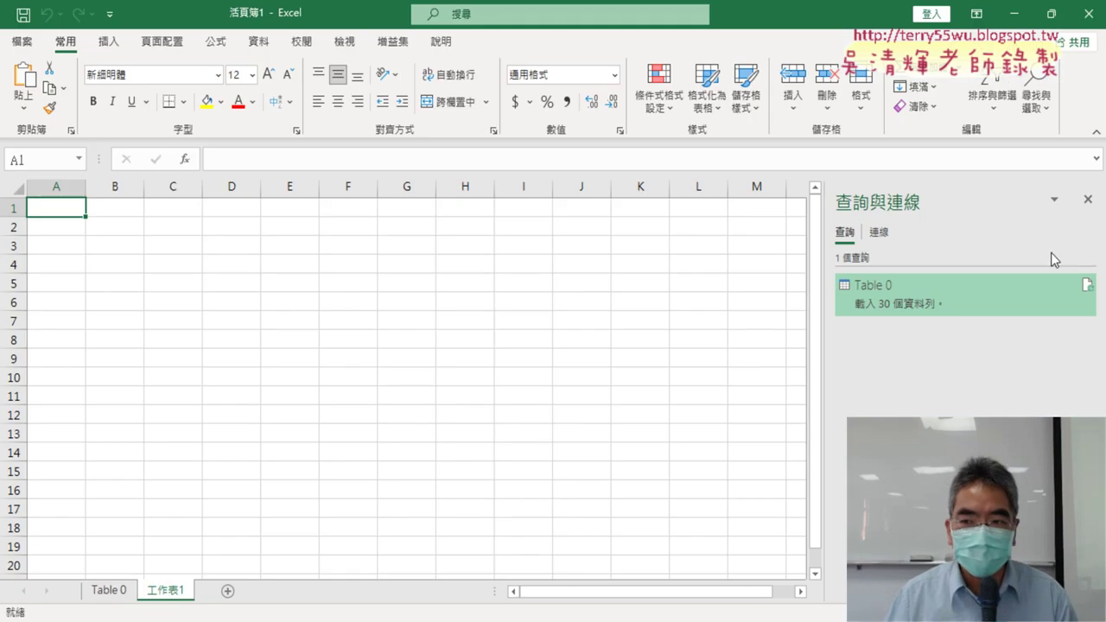
# Close the 查詢與連線 pane, enable 開發人員 under 自訂功能區 in Excel Options, and show it
pyautogui.click(1088, 199)
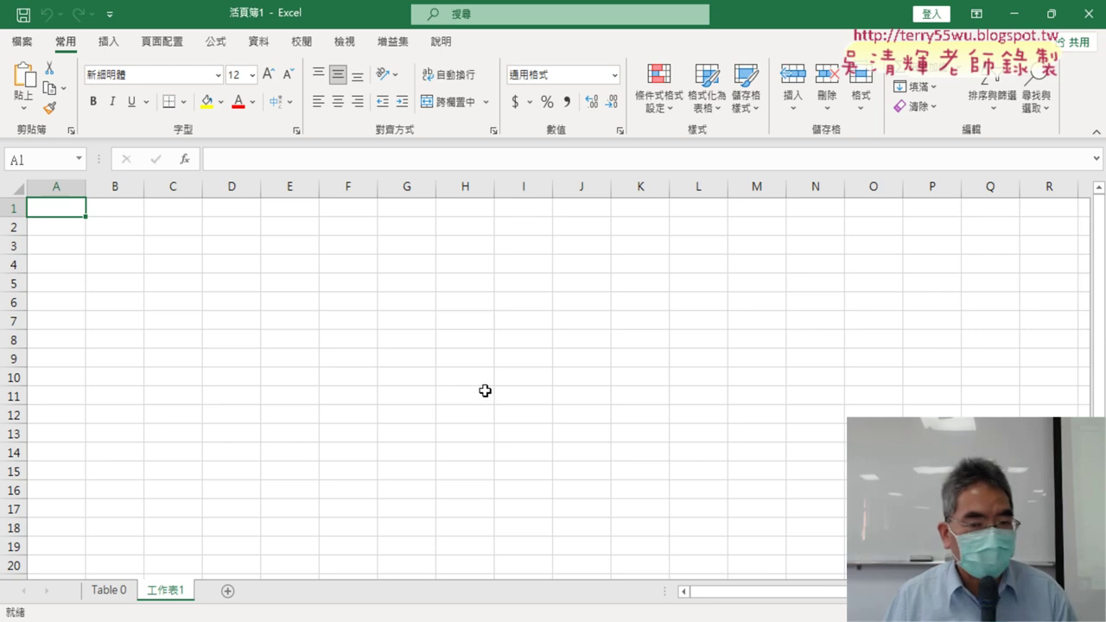
pyautogui.click(109, 14)
pyautogui.click(173, 350)
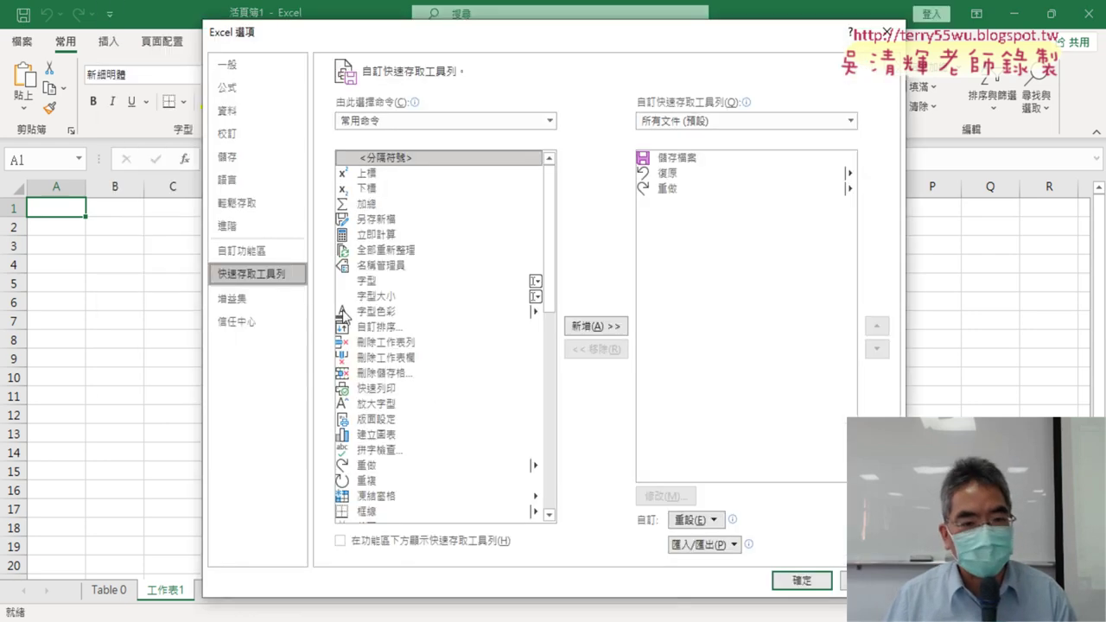
pyautogui.click(242, 251)
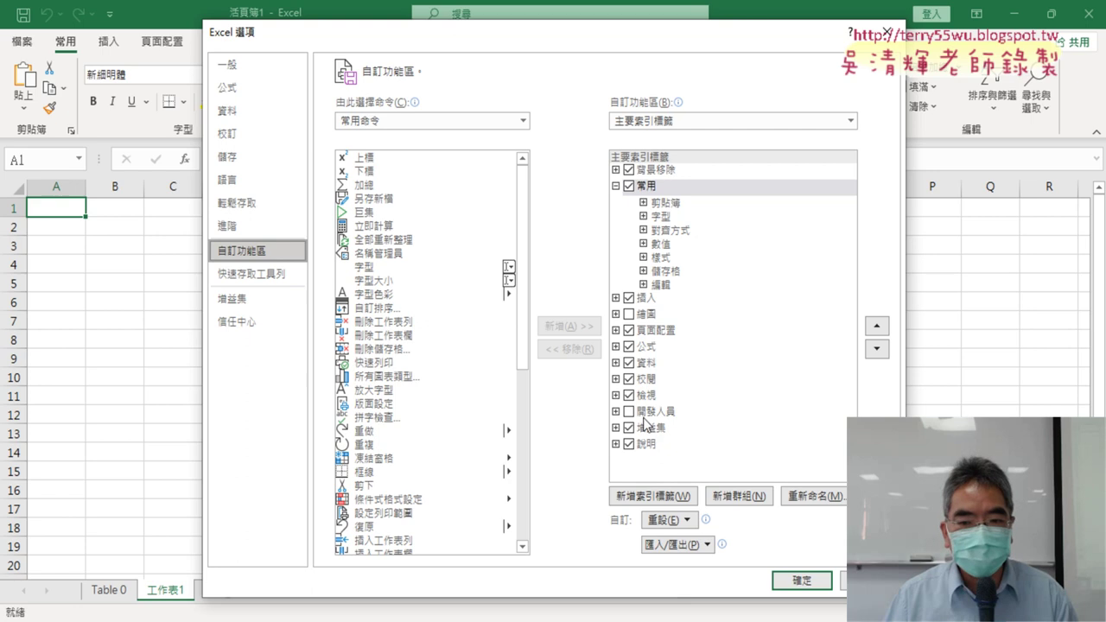
pyautogui.click(630, 412)
pyautogui.click(804, 581)
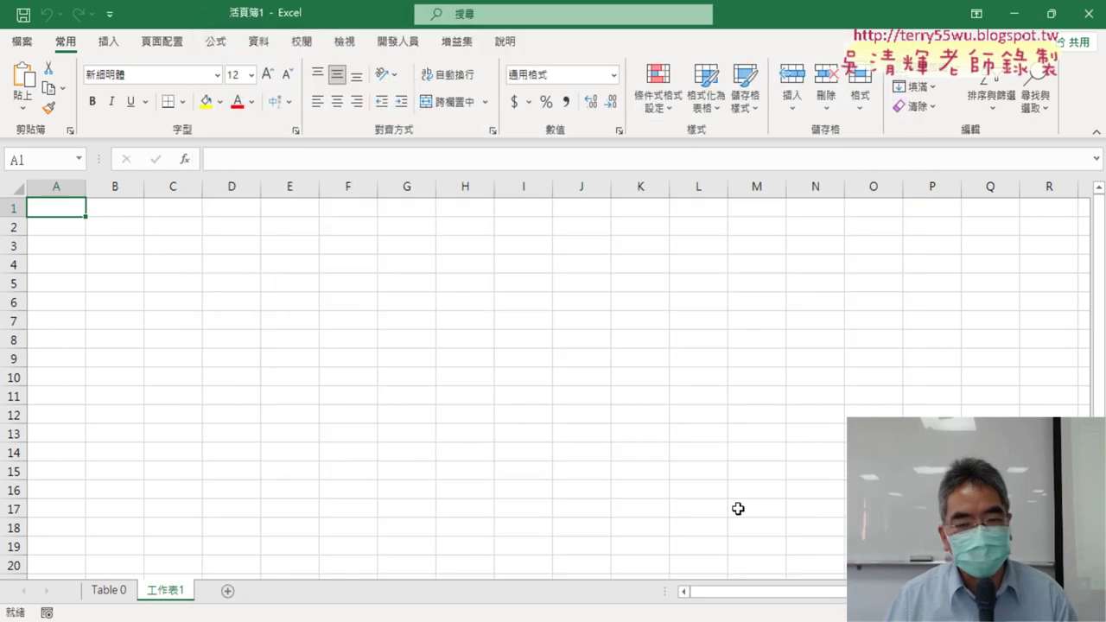
pyautogui.click(398, 40)
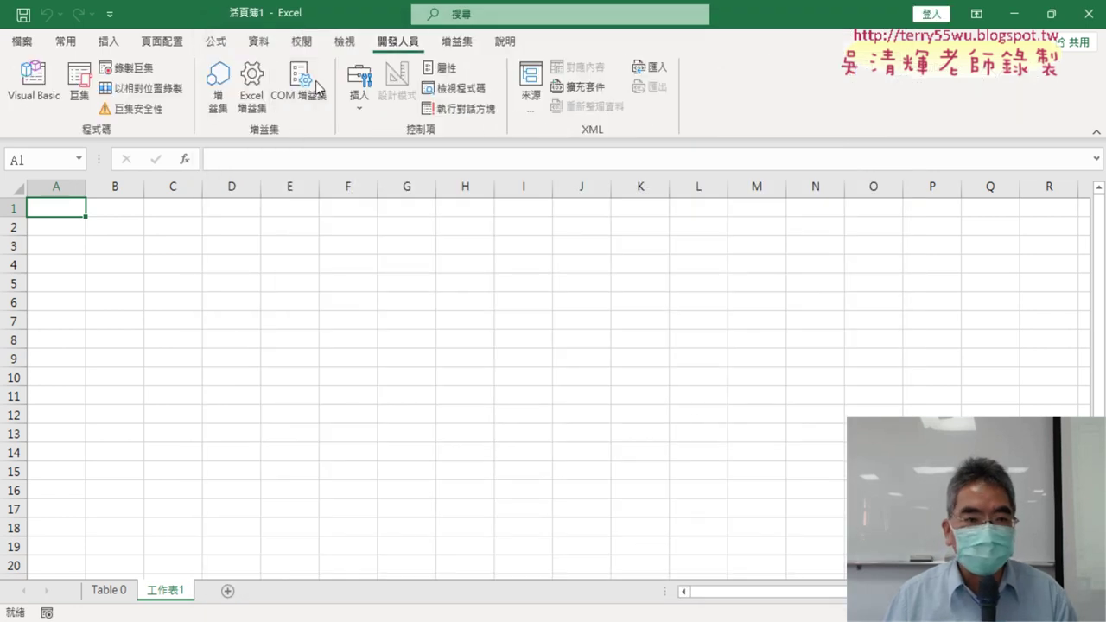
# In the Visual Basic editor, insert a new Module1 and paste the 大樂透下載 macro into it
pyautogui.click(29, 85)
pyautogui.moveTo(197, 13); pyautogui.dragTo(382, 76)
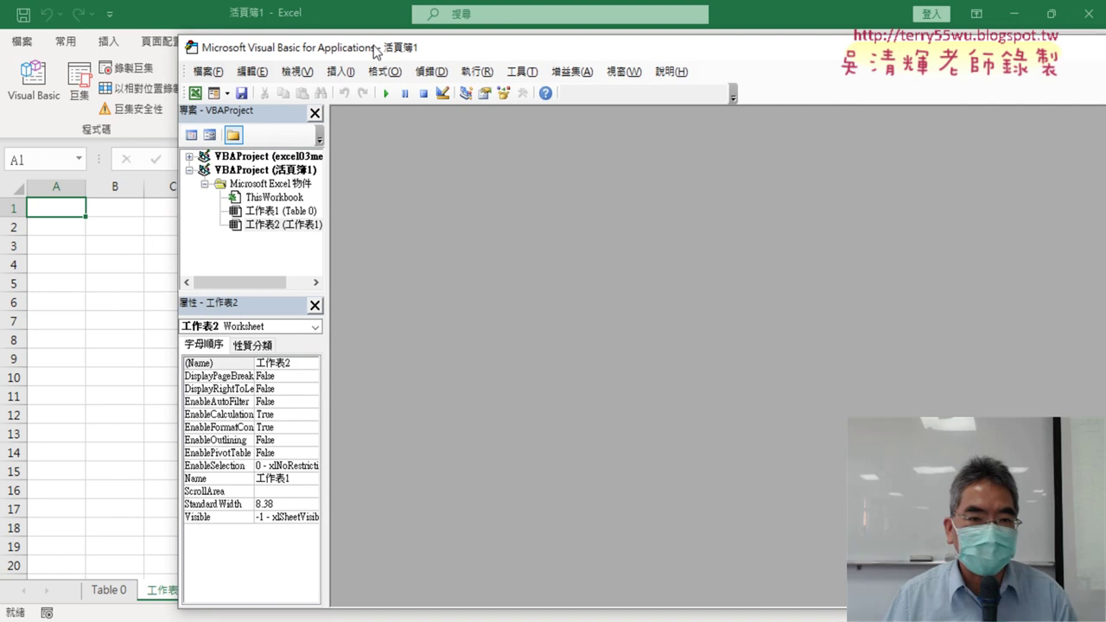
pyautogui.rightClick(293, 253)
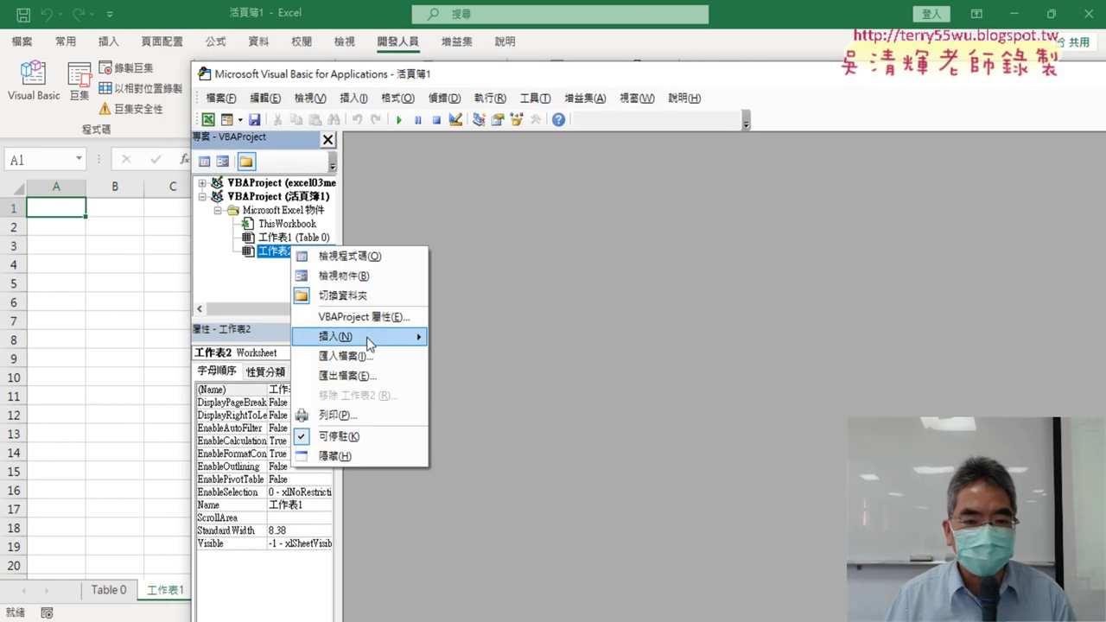
pyautogui.moveTo(367, 337)
pyautogui.click(471, 356)
pyautogui.doubleClick(582, 192)
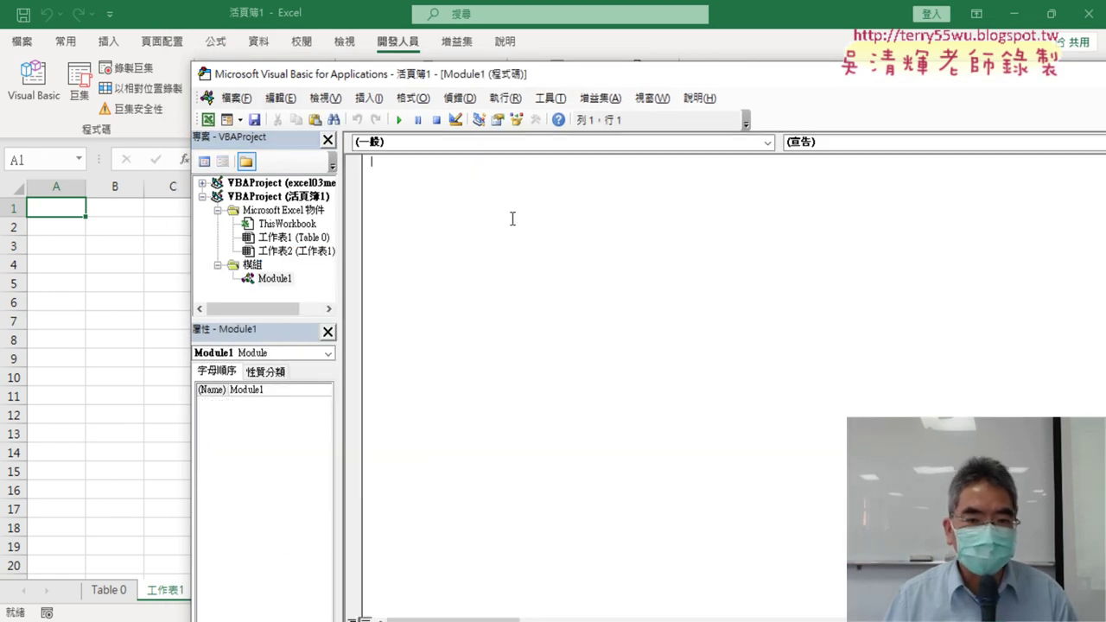
pyautogui.hotkey('ctrl', 'v')
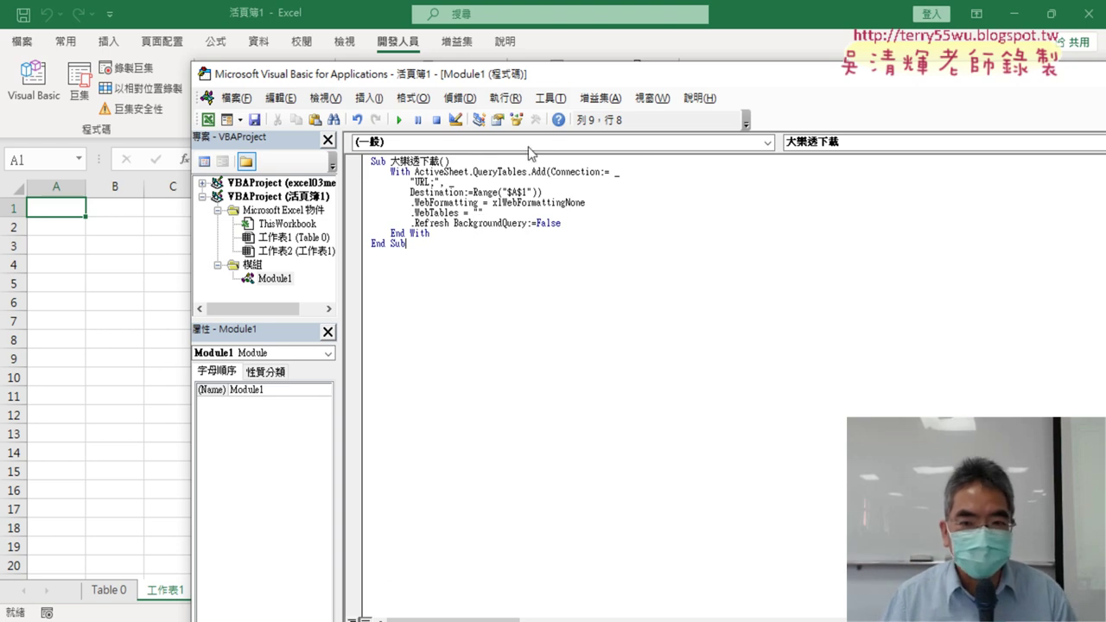
# Set the code editor font size to 12 in 選項 > 撰寫風格
pyautogui.click(550, 97)
pyautogui.click(587, 178)
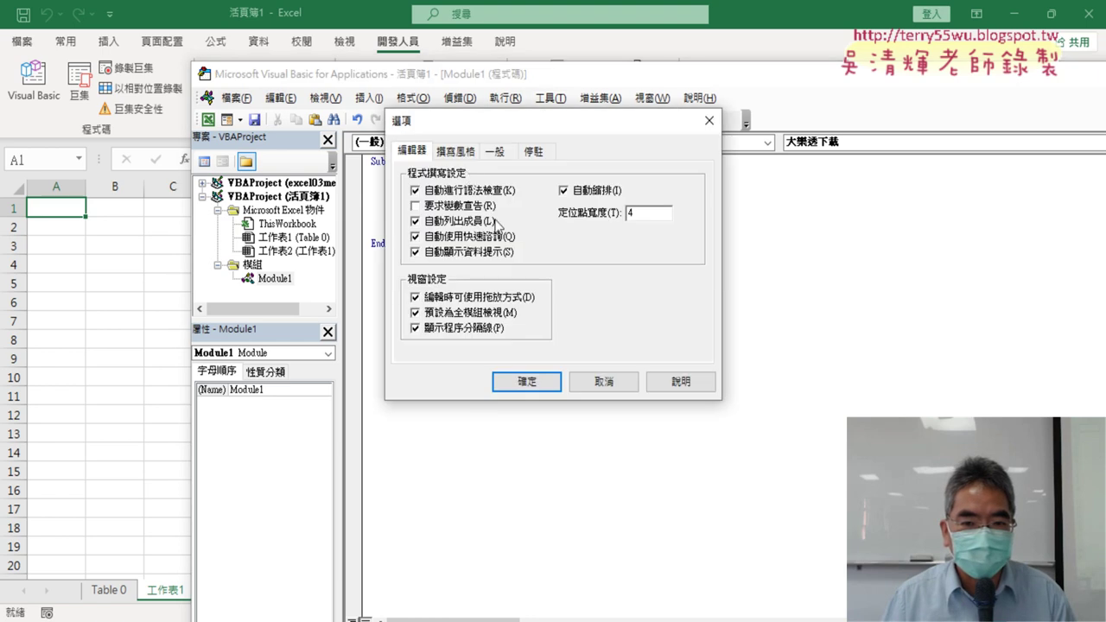
pyautogui.click(456, 150)
pyautogui.click(629, 229)
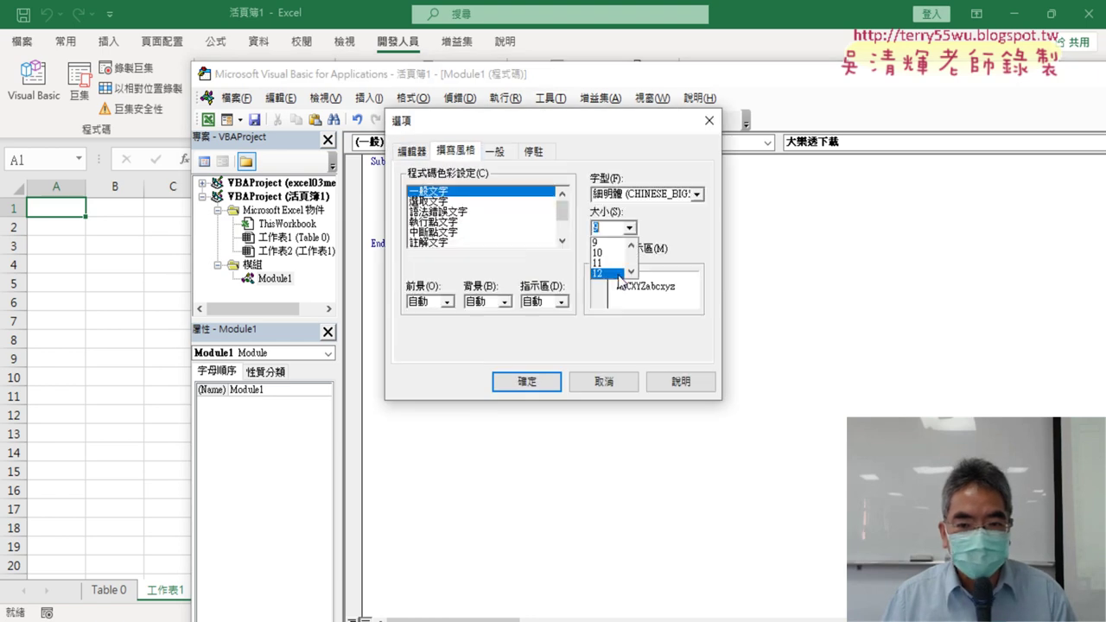
pyautogui.click(607, 273)
pyautogui.click(546, 381)
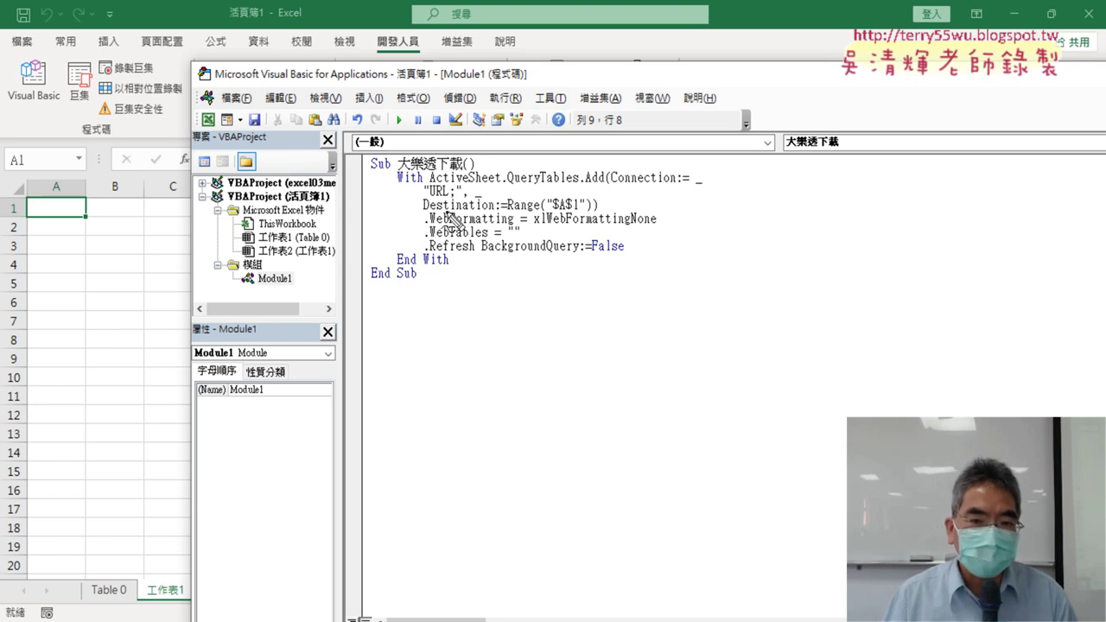
# Highlight the 大樂透 macro name and the URL placeholder, then return to Google Docs
pyautogui.moveTo(398, 174); pyautogui.dragTo(435, 170)
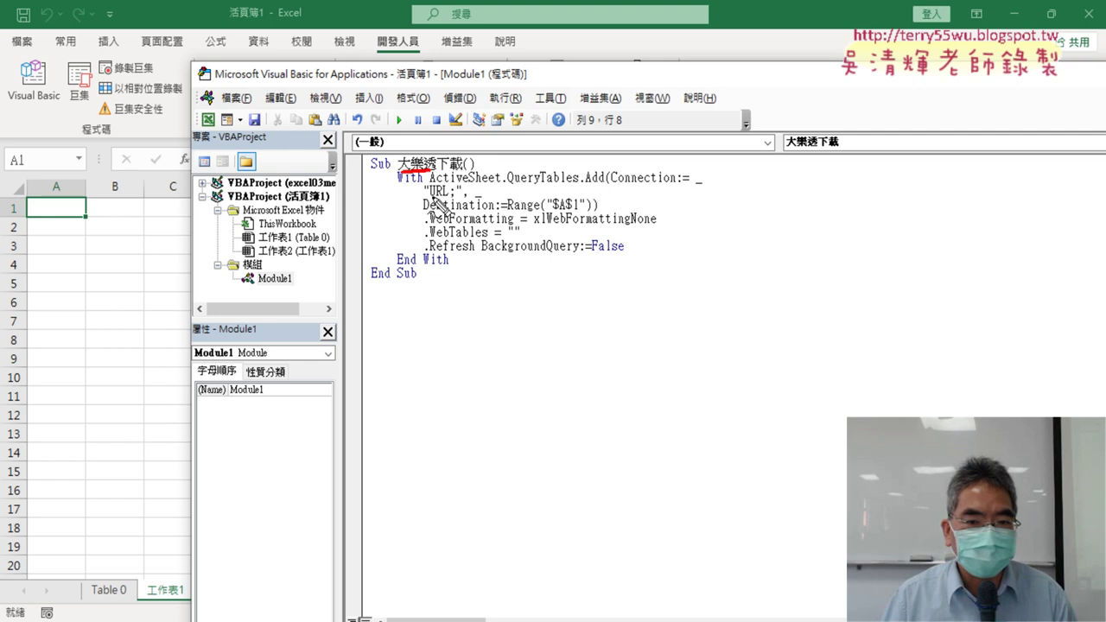
pyautogui.moveTo(426, 197); pyautogui.dragTo(458, 197)
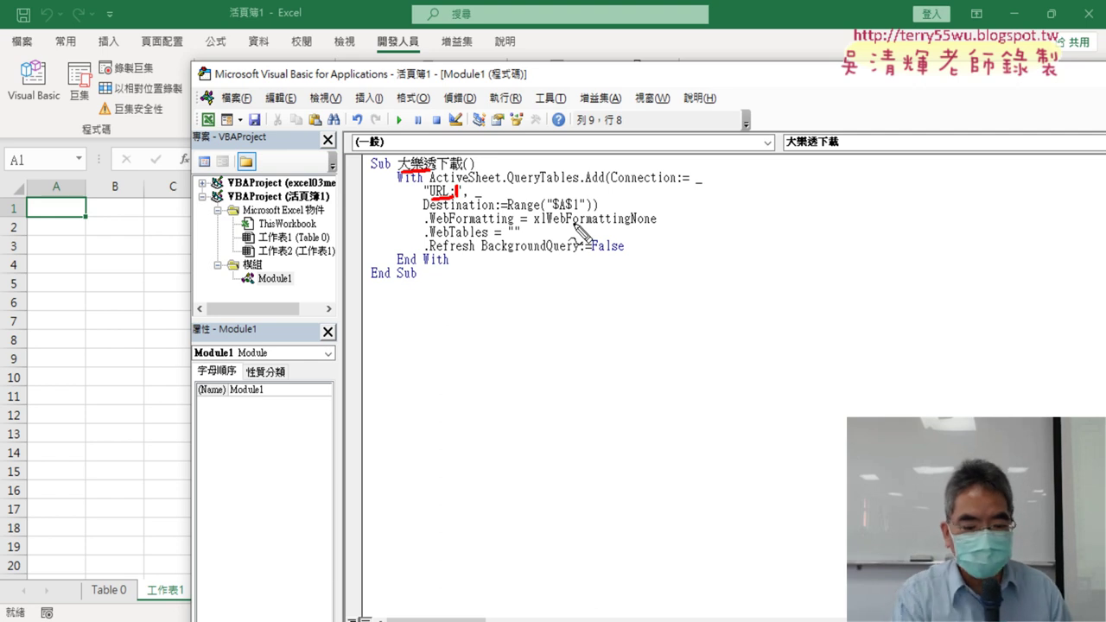
pyautogui.press('Escape')
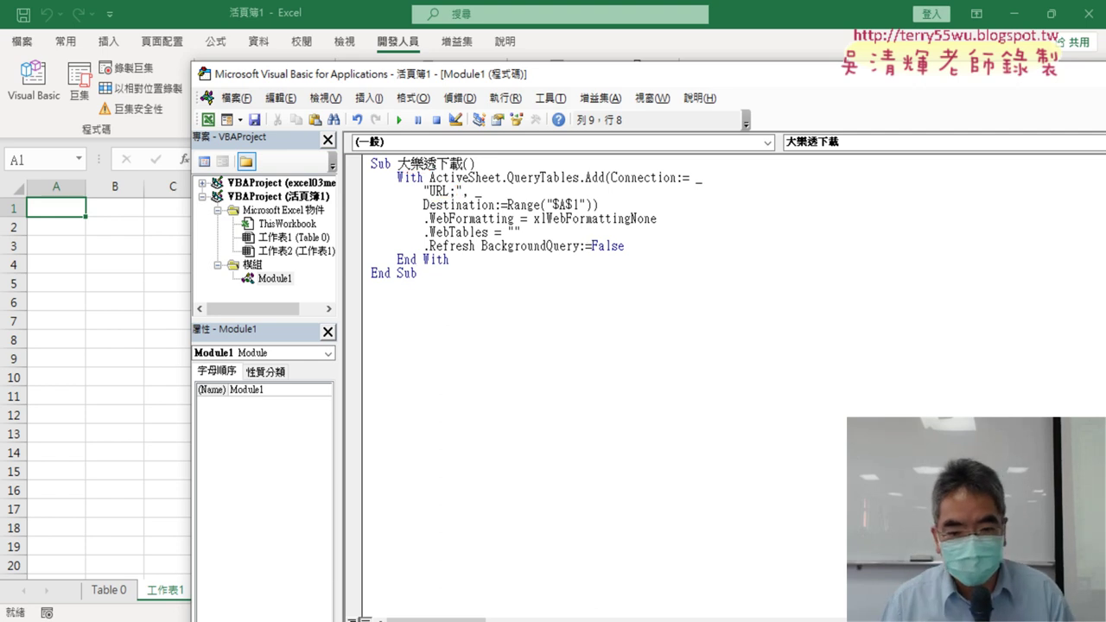
pyautogui.hotkey('alt', 'Tab')
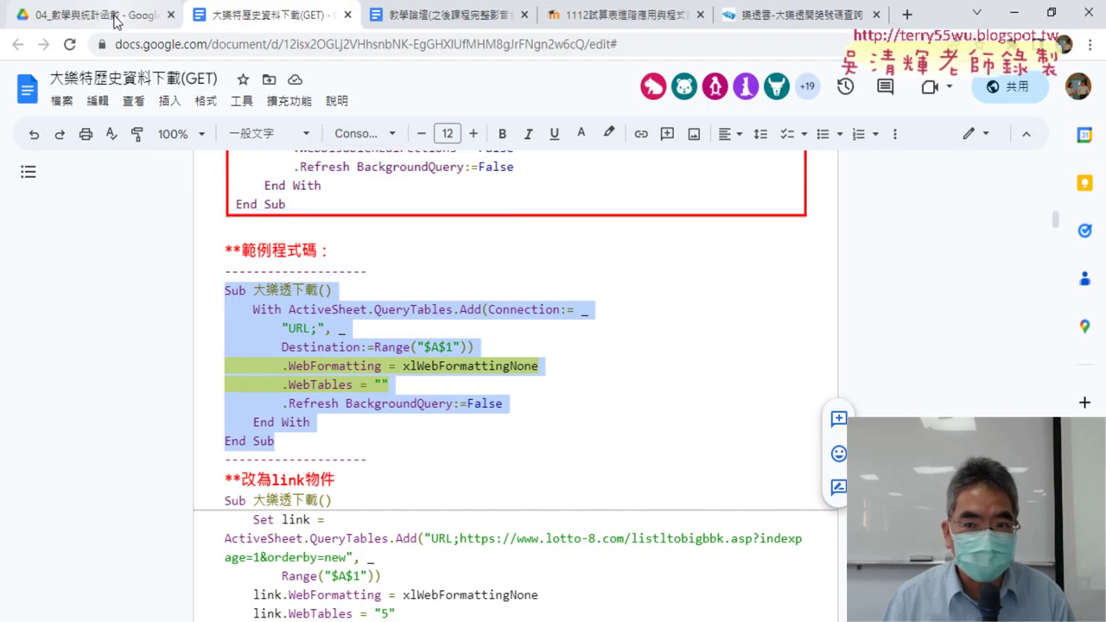
# Copy the lotto-8 results page address from Chrome, then minimise Chrome
pyautogui.click(811, 23)
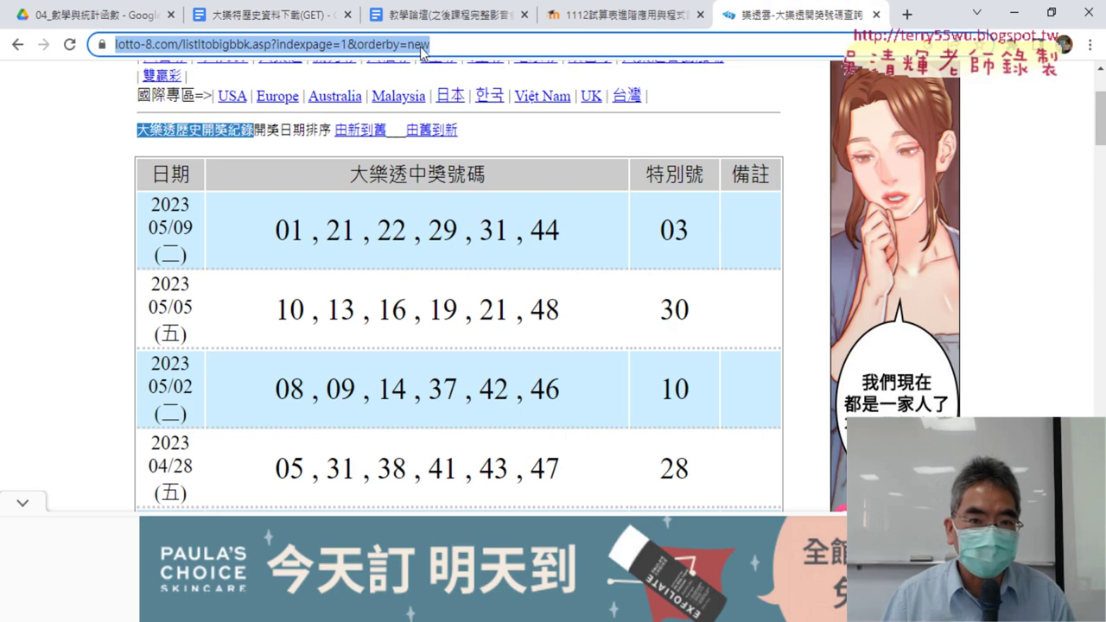
pyautogui.rightClick(383, 52)
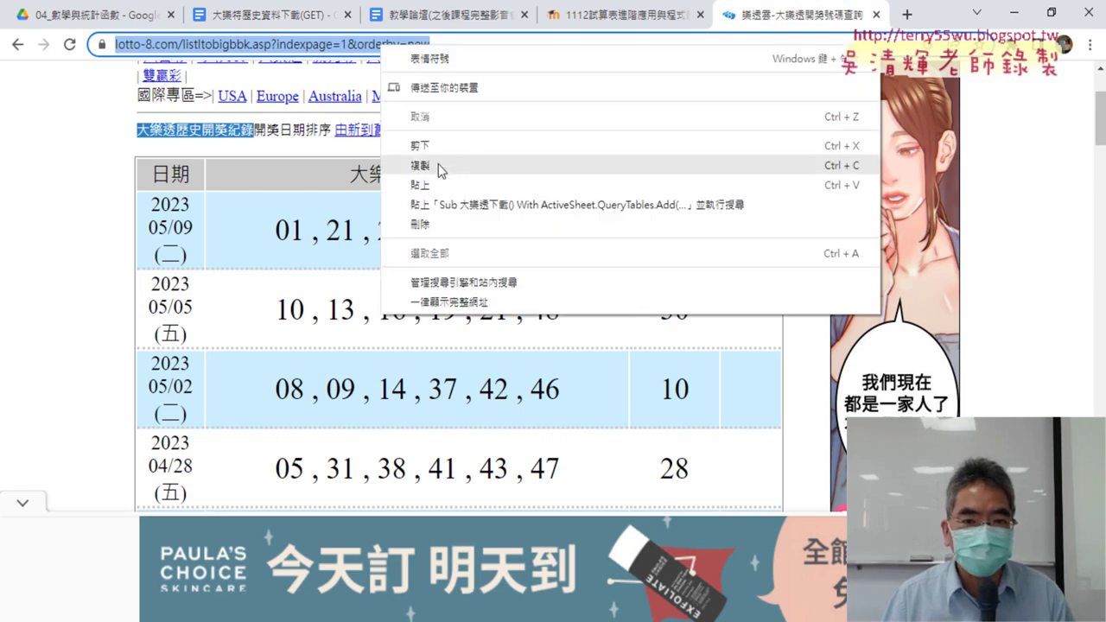
pyautogui.click(436, 161)
pyautogui.click(1015, 17)
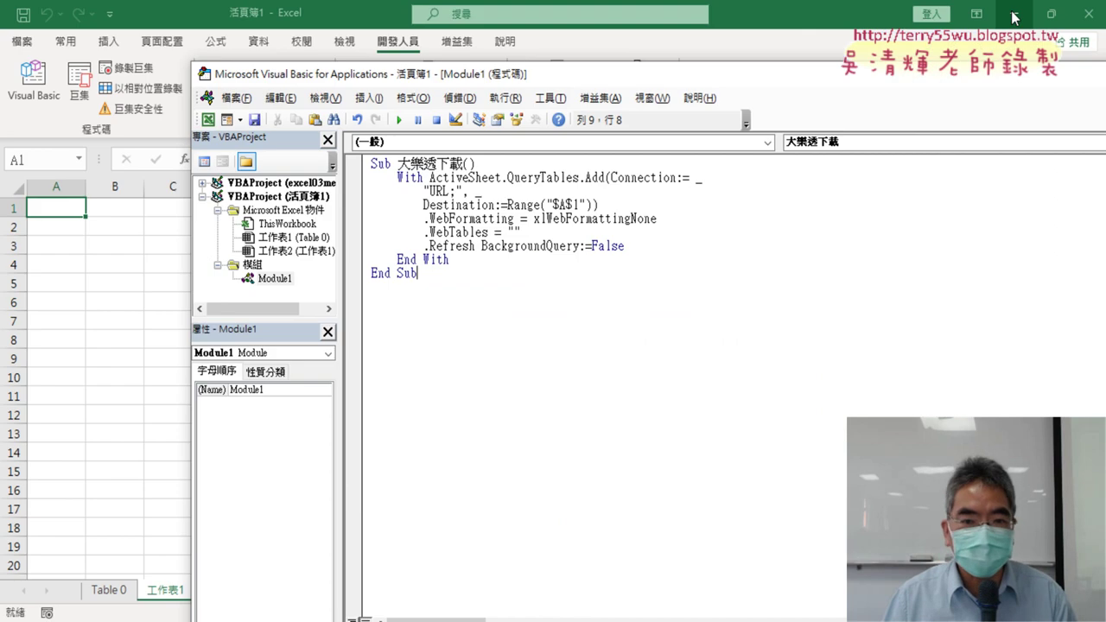
# Paste the lotto-8 page address right after URL; in the connection string
pyautogui.click(456, 191)
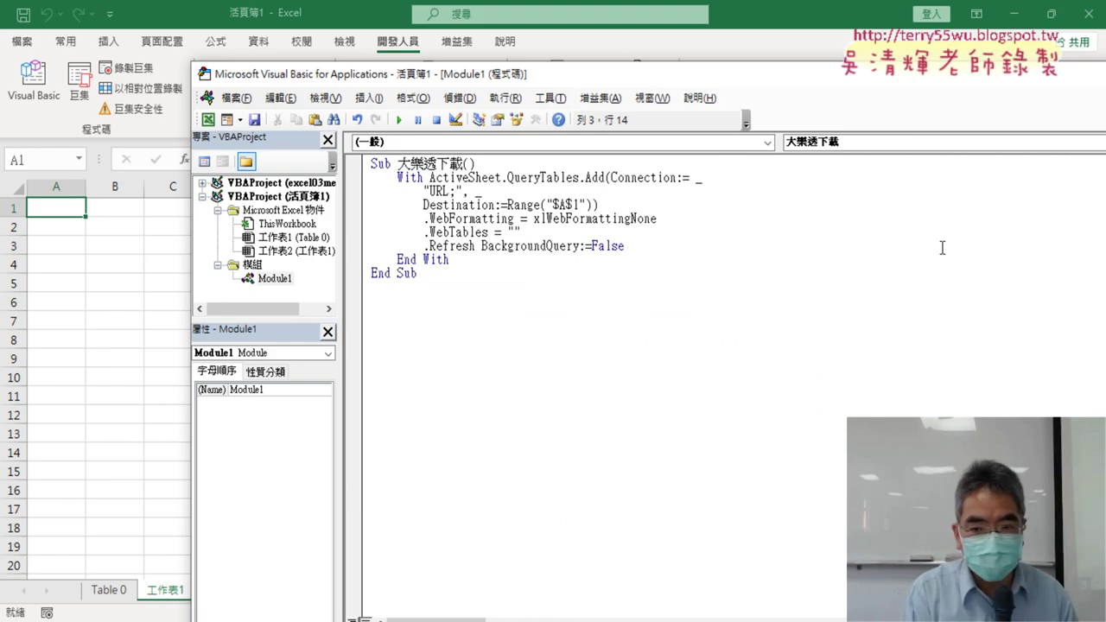
pyautogui.write('https://www.lotto-8.com/listltobigbbk.asp?indexpage=1&orderby=new')
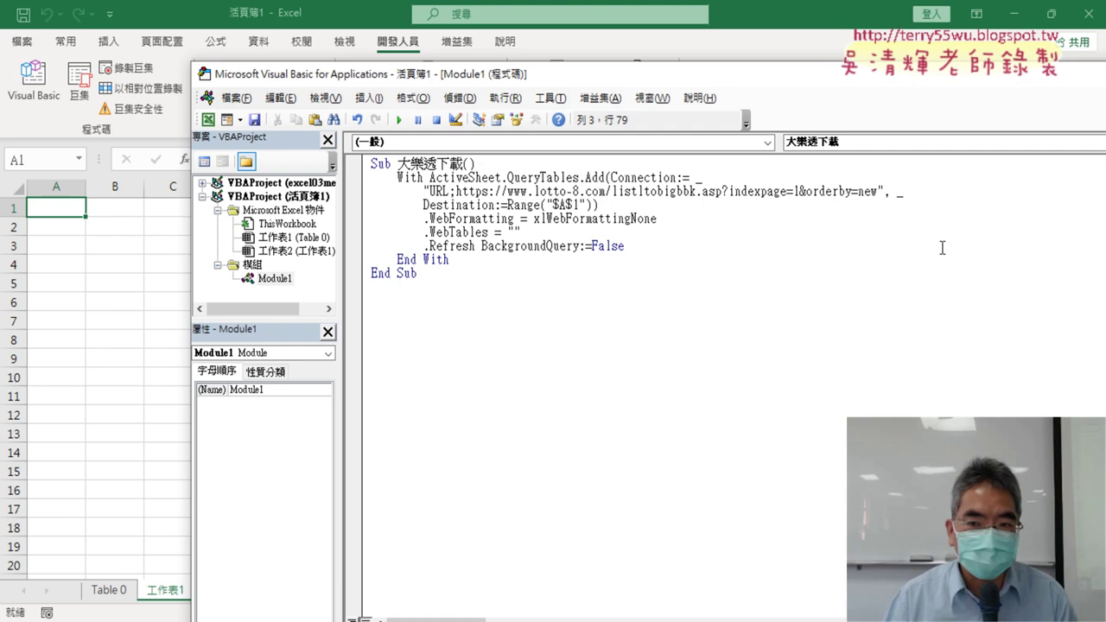
pyautogui.moveTo(457, 192); pyautogui.dragTo(858, 190)
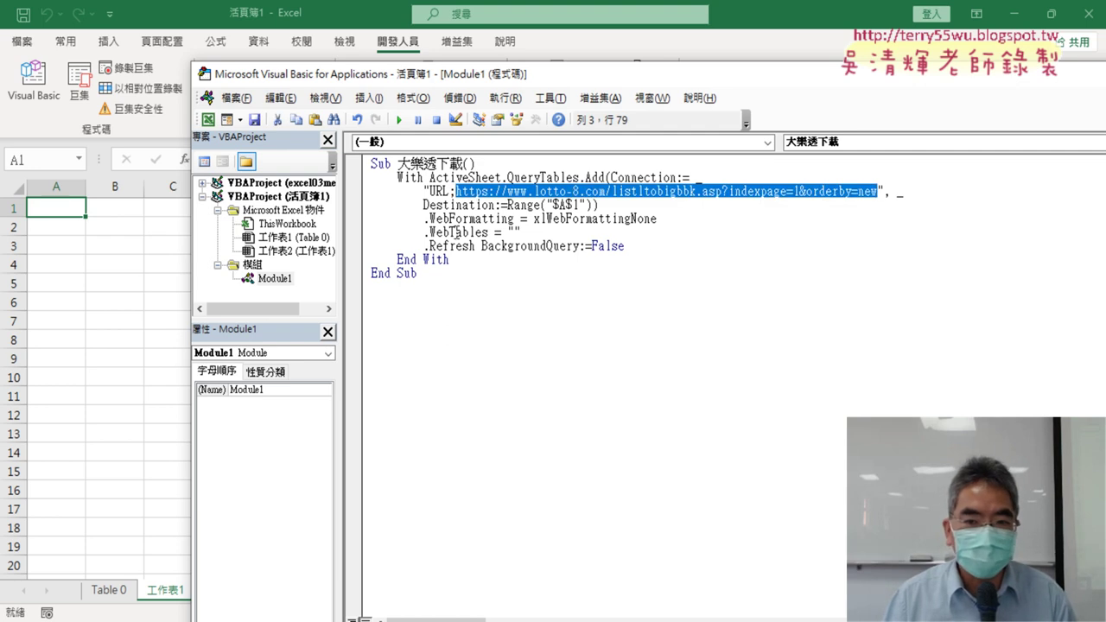
# Set .WebTables to "5" and switch back to Chrome
pyautogui.click(515, 231)
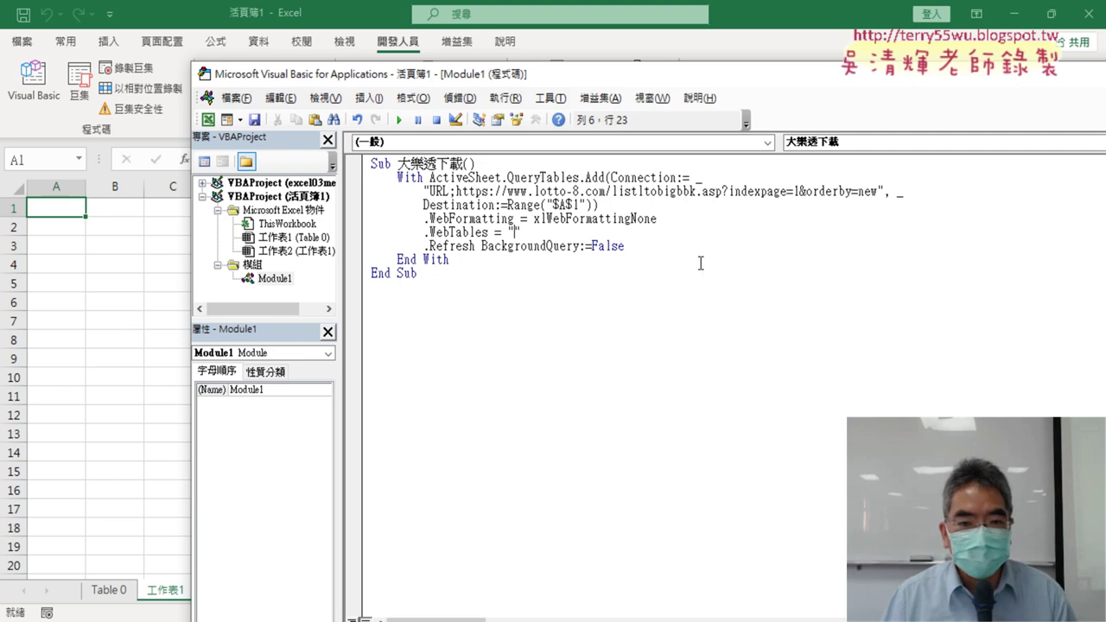
pyautogui.moveTo(448, 233); pyautogui.dragTo(489, 232)
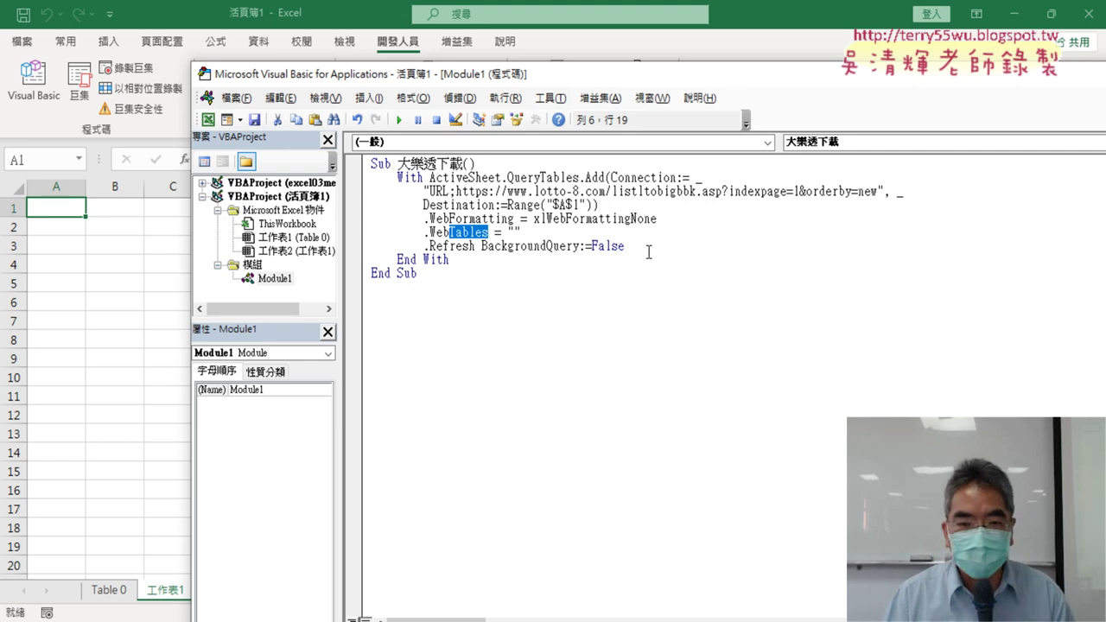
pyautogui.press('Right')
pyautogui.press('Right')
pyautogui.press('Right')
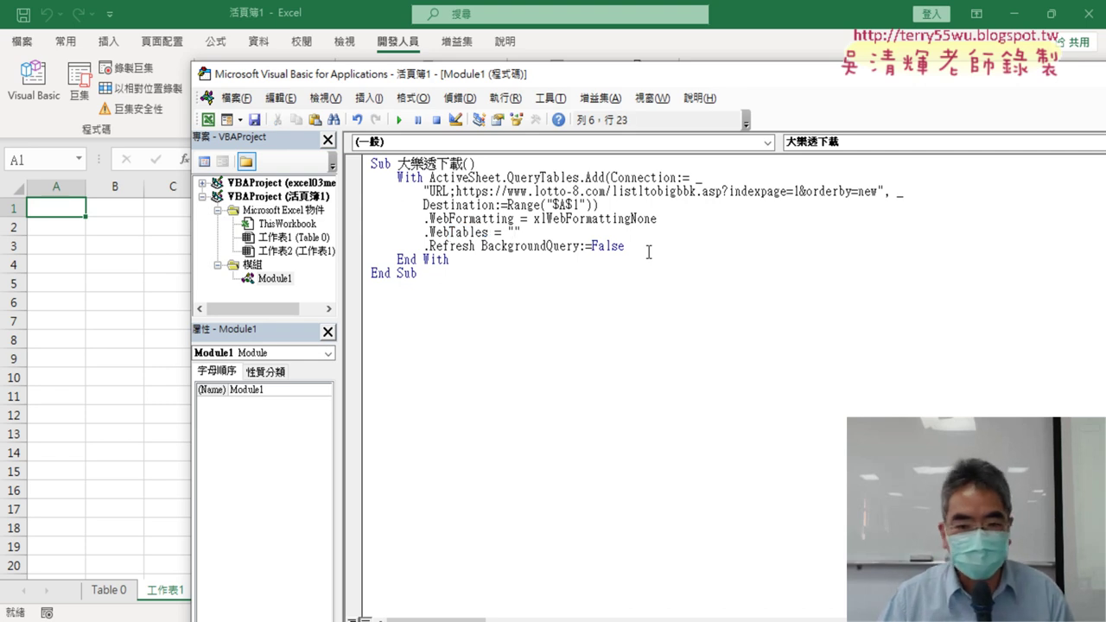
pyautogui.write('5')
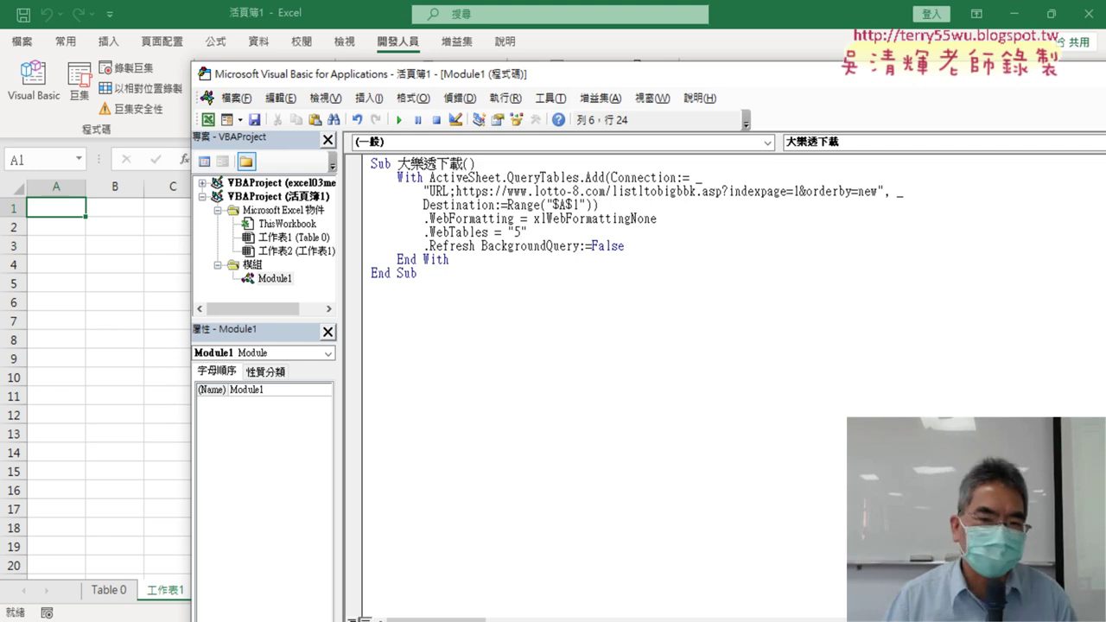
pyautogui.moveTo(526, 234); pyautogui.dragTo(430, 235)
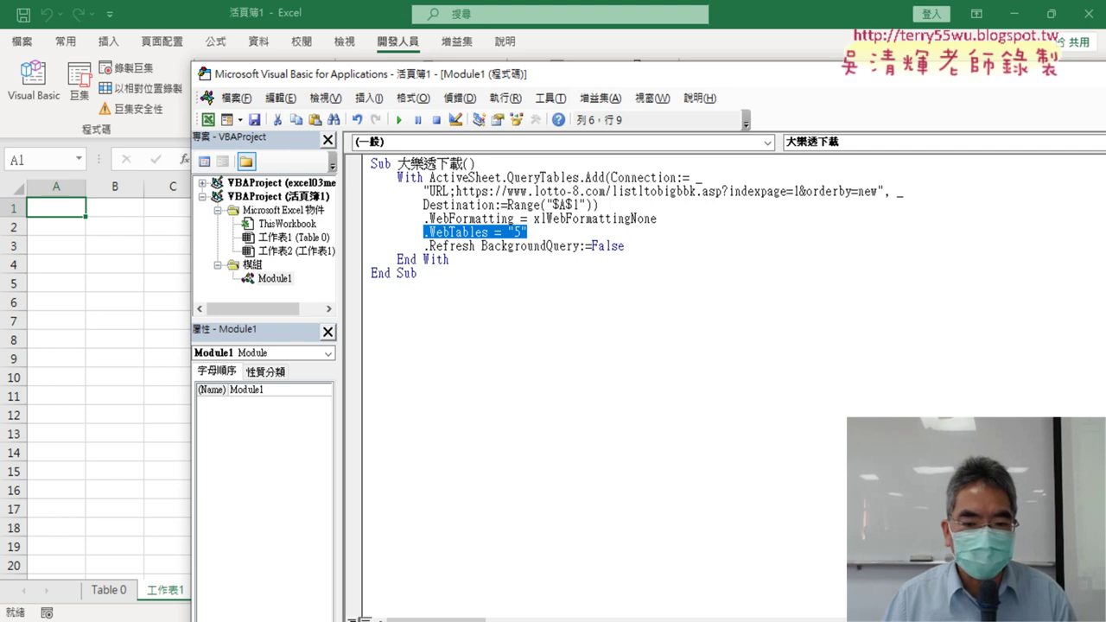
pyautogui.hotkey('alt', 'Tab')
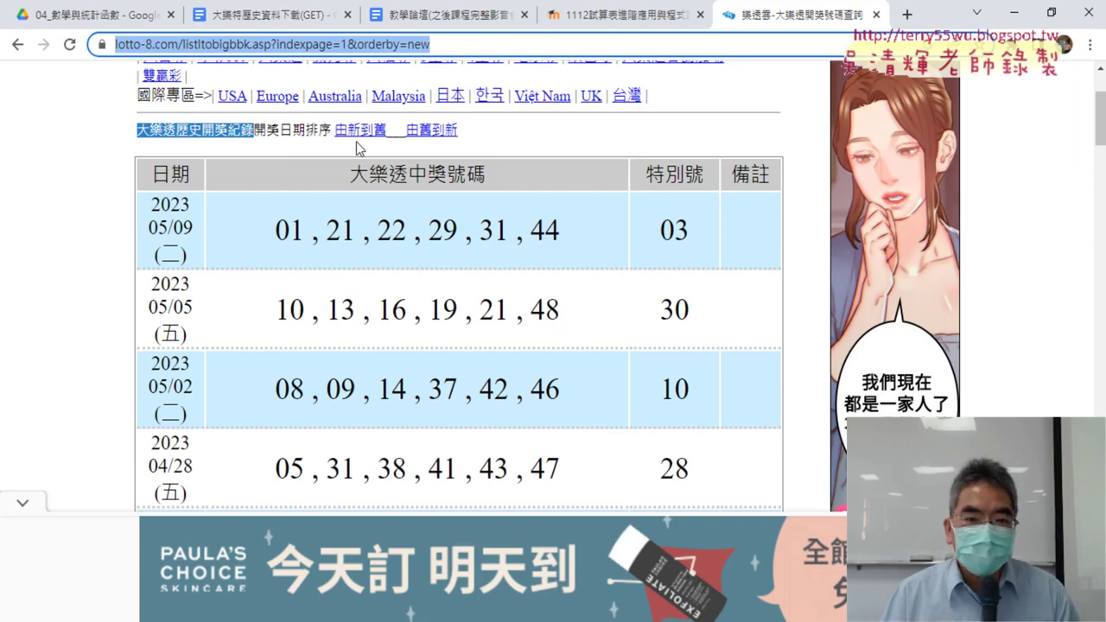
pyautogui.click(553, 143)
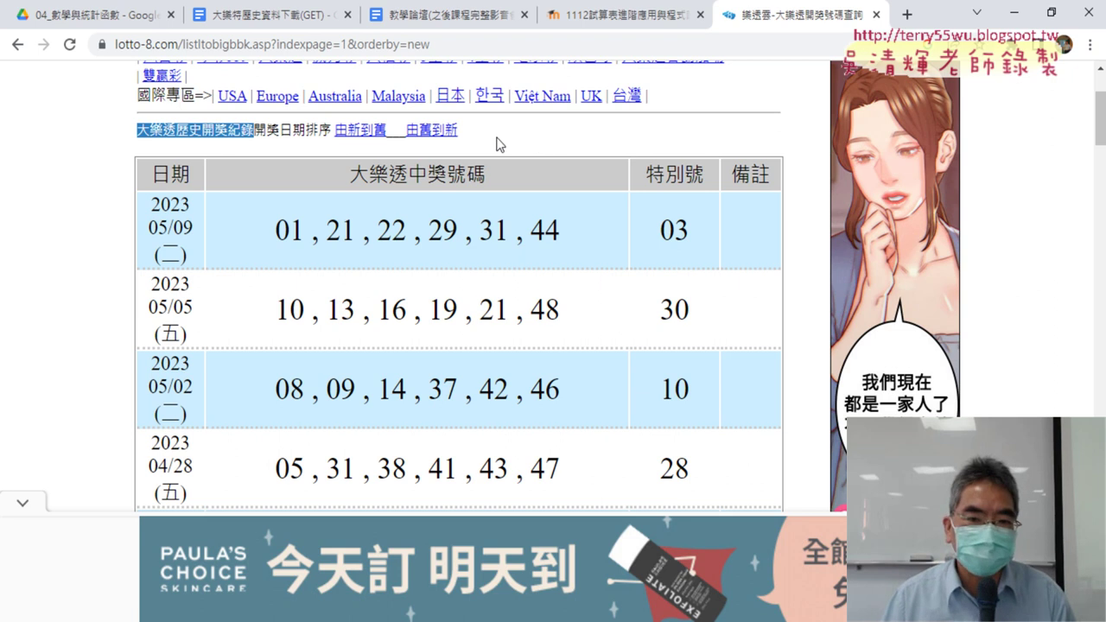
pyautogui.rightClick(522, 135)
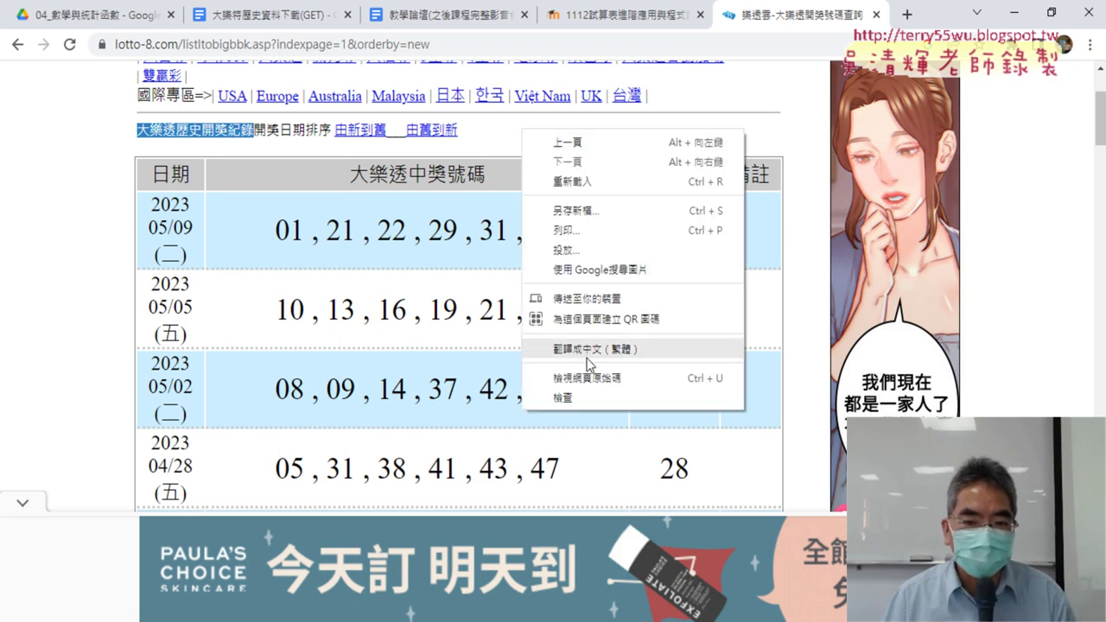
pyautogui.click(600, 379)
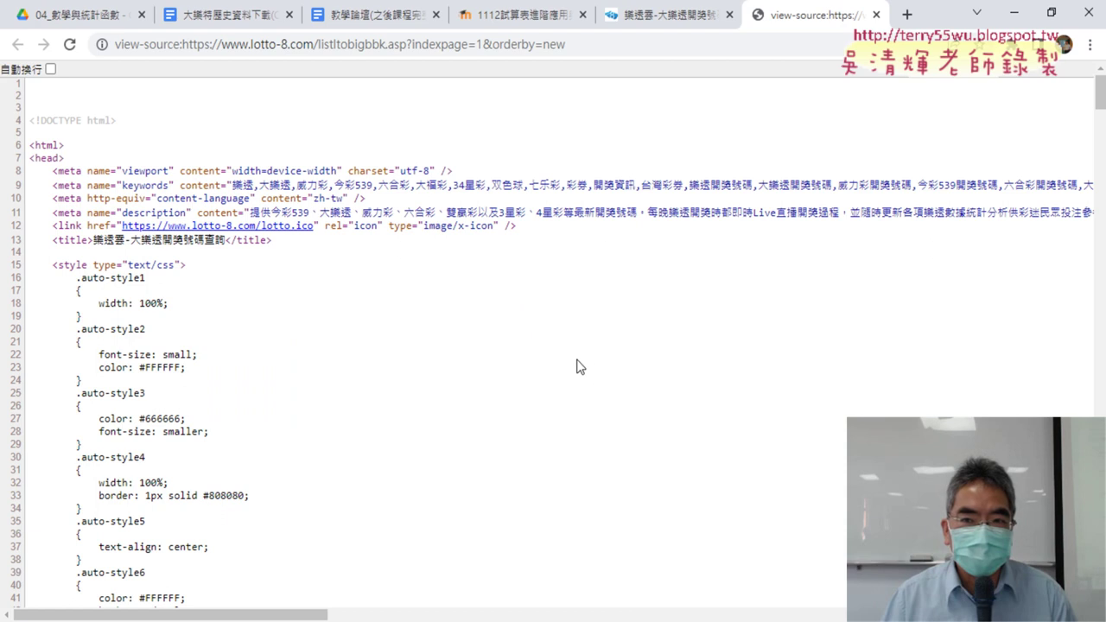
pyautogui.scroll(-2, 597, 350)
pyautogui.scroll(-5, 612, 340)
pyautogui.scroll(-5, 612, 340)
pyautogui.scroll(-4, 610, 339)
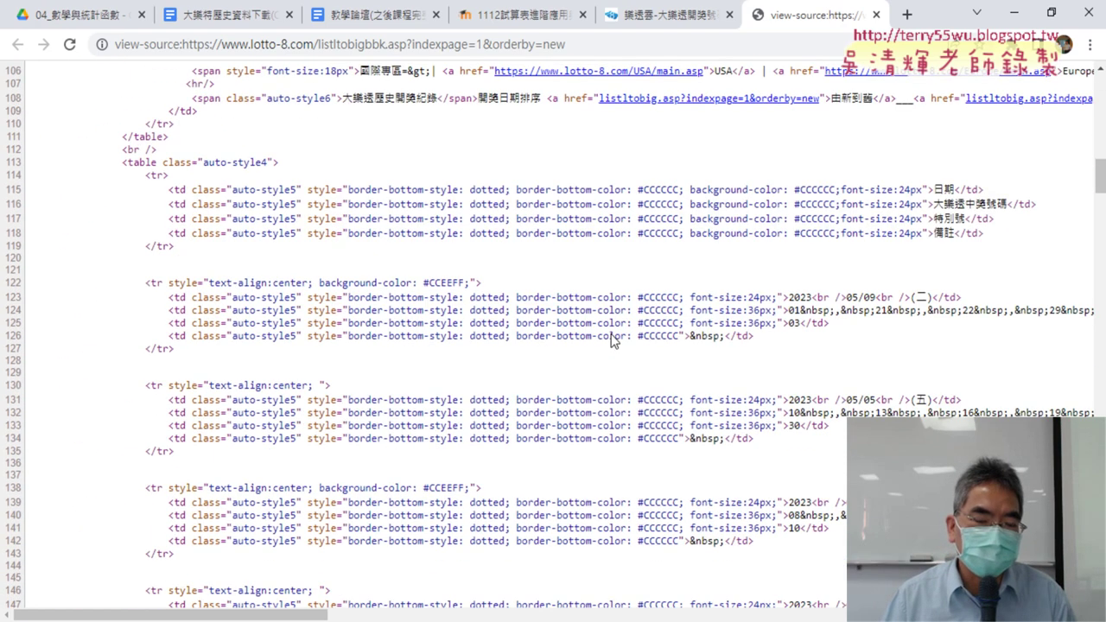
pyautogui.scroll(-3, 611, 340)
pyautogui.scroll(-5, 612, 337)
pyautogui.scroll(-5, 612, 335)
pyautogui.scroll(-4, 612, 333)
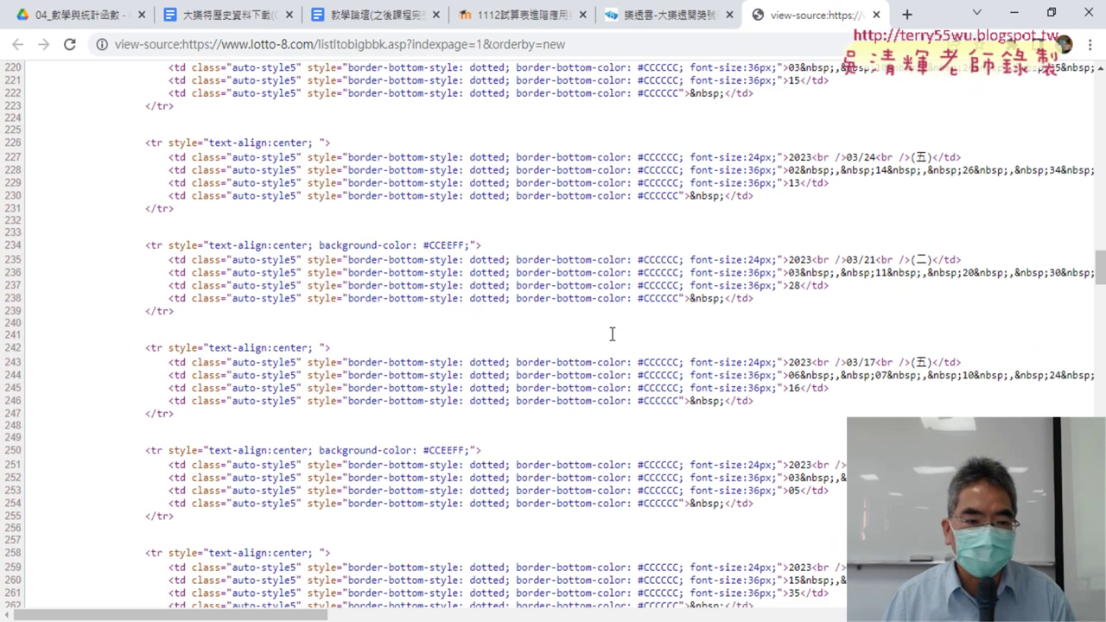
pyautogui.scroll(-2, 612, 333)
pyautogui.scroll(-1, 612, 337)
pyautogui.scroll(-2, 612, 339)
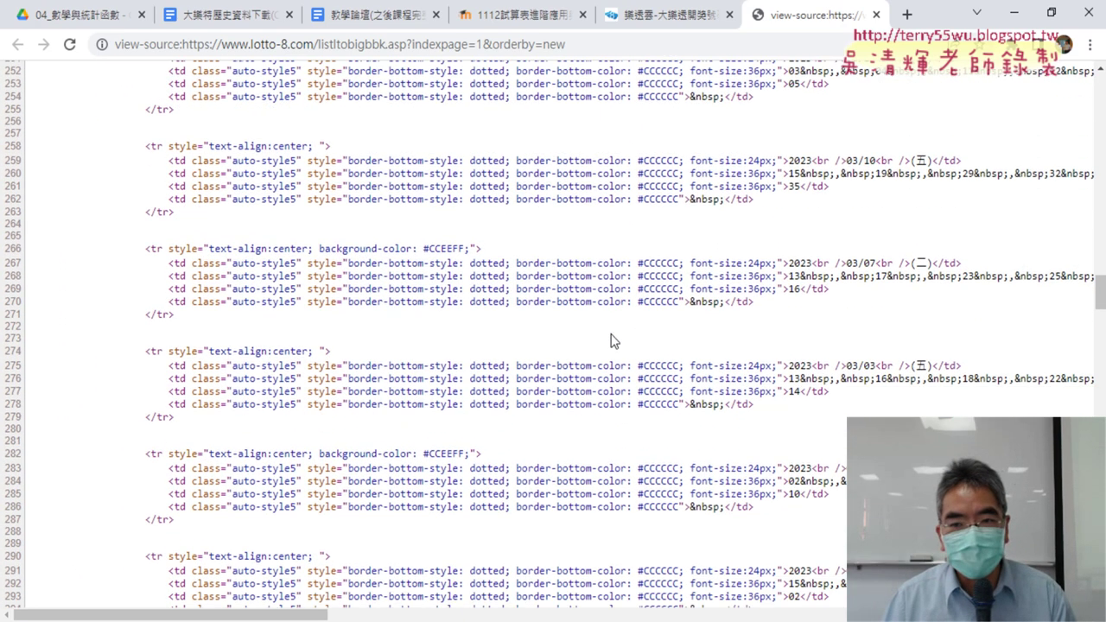
pyautogui.scroll(10, 612, 340)
pyautogui.scroll(10, 612, 340)
pyautogui.scroll(15, 615, 340)
pyautogui.scroll(7, 616, 340)
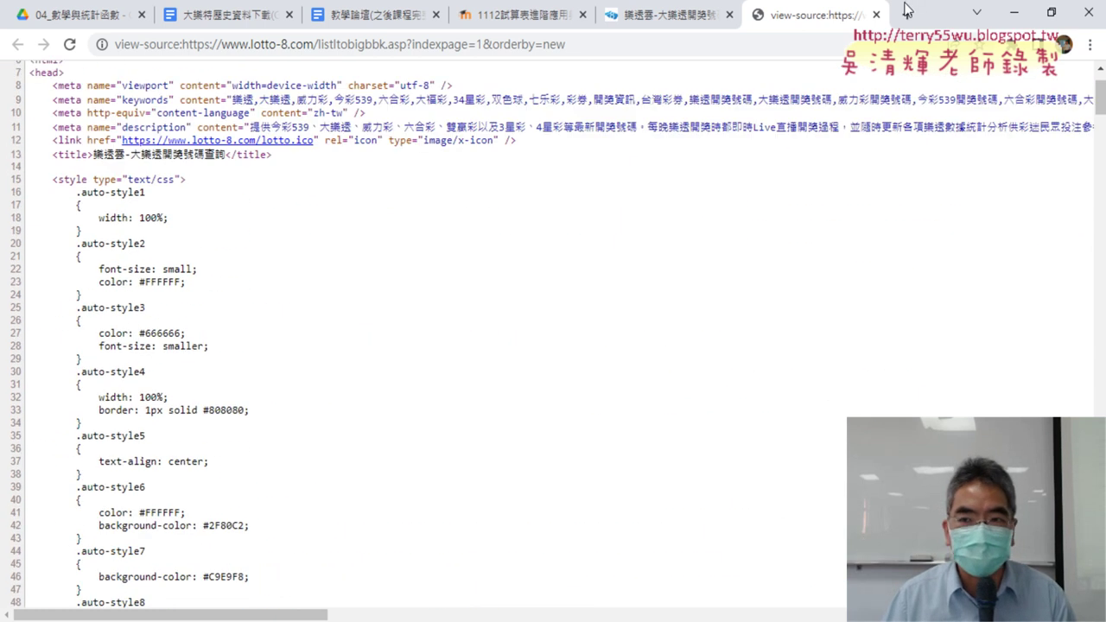
pyautogui.click(876, 15)
# Inspect the draw table's 日期 header cell with 檢查 to open the Elements panel
pyautogui.scroll(2, 199, 246)
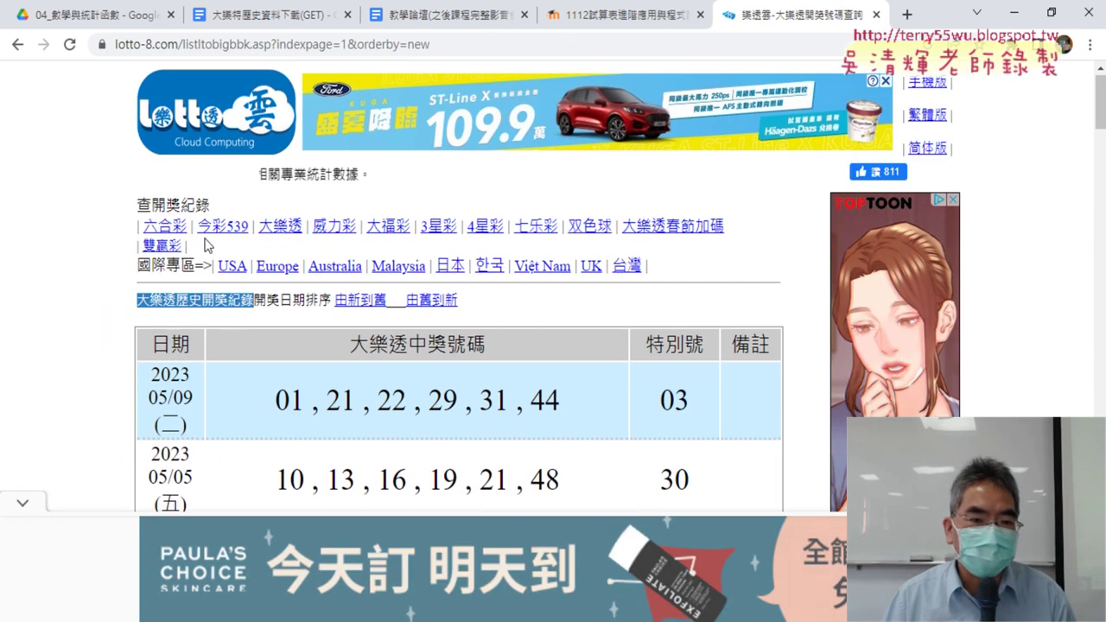
pyautogui.moveTo(144, 348); pyautogui.dragTo(205, 356)
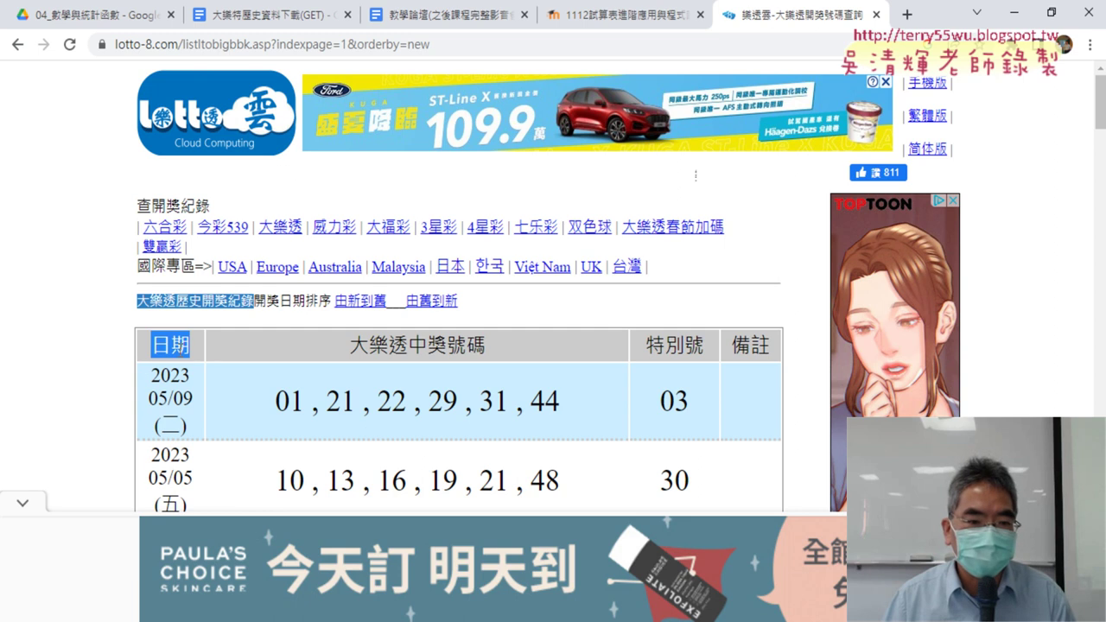
pyautogui.rightClick(170, 344)
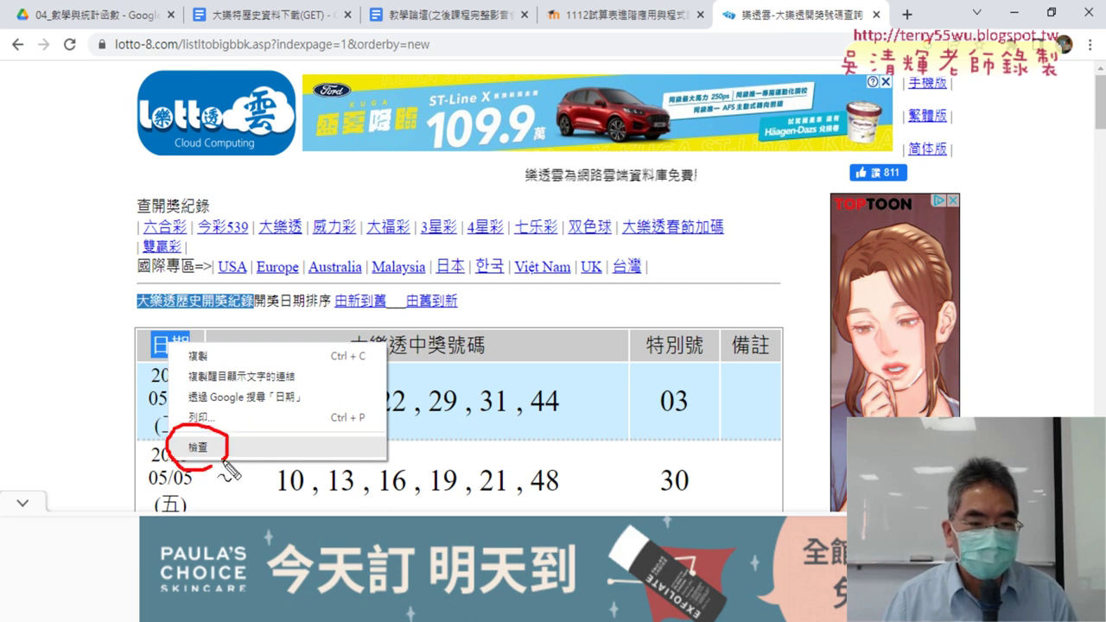
pyautogui.moveTo(196, 363); pyautogui.dragTo(198, 323)
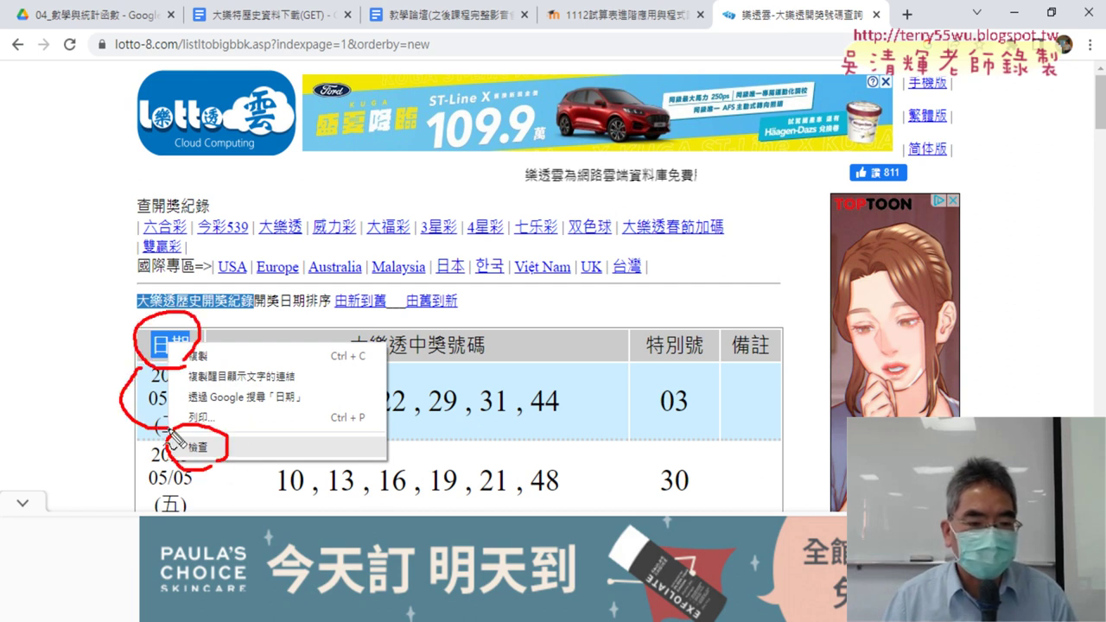
pyautogui.press('Escape')
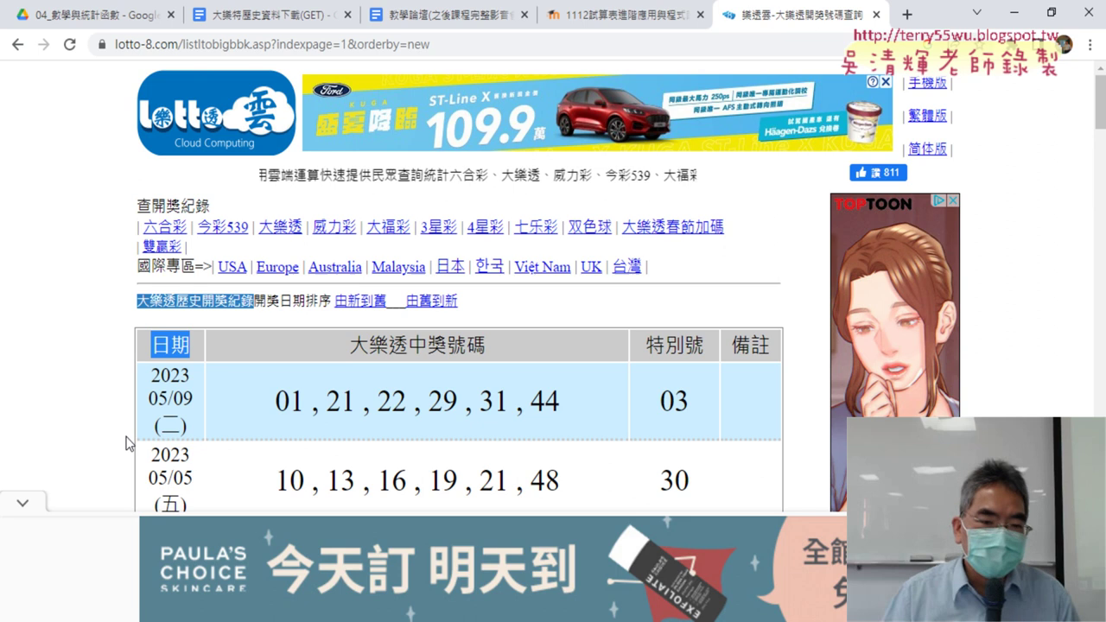
pyautogui.rightClick(176, 344)
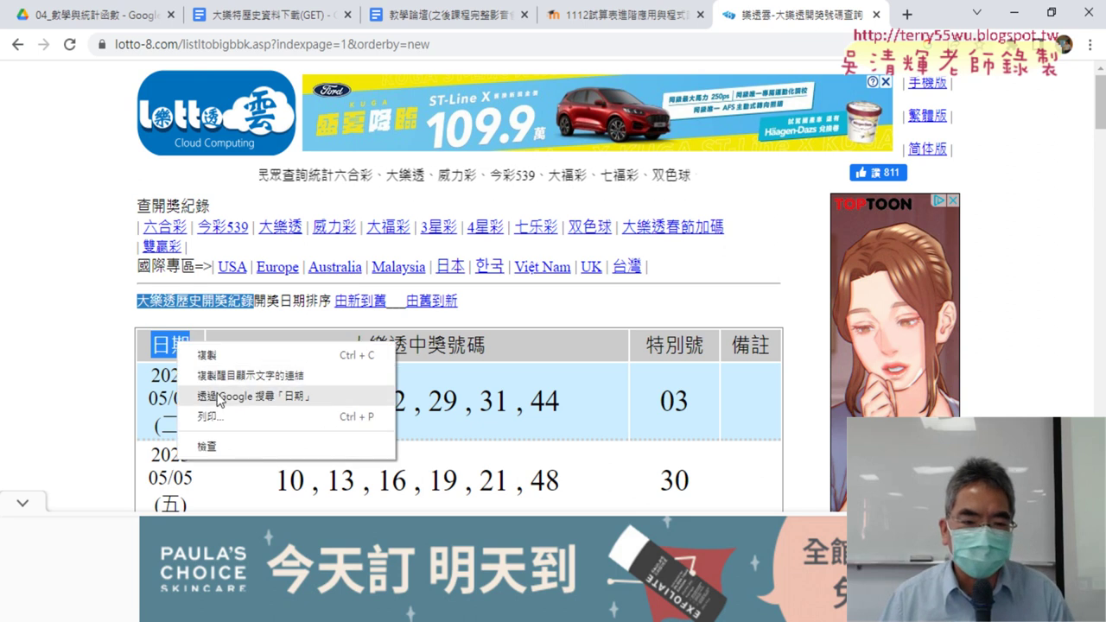
pyautogui.click(245, 457)
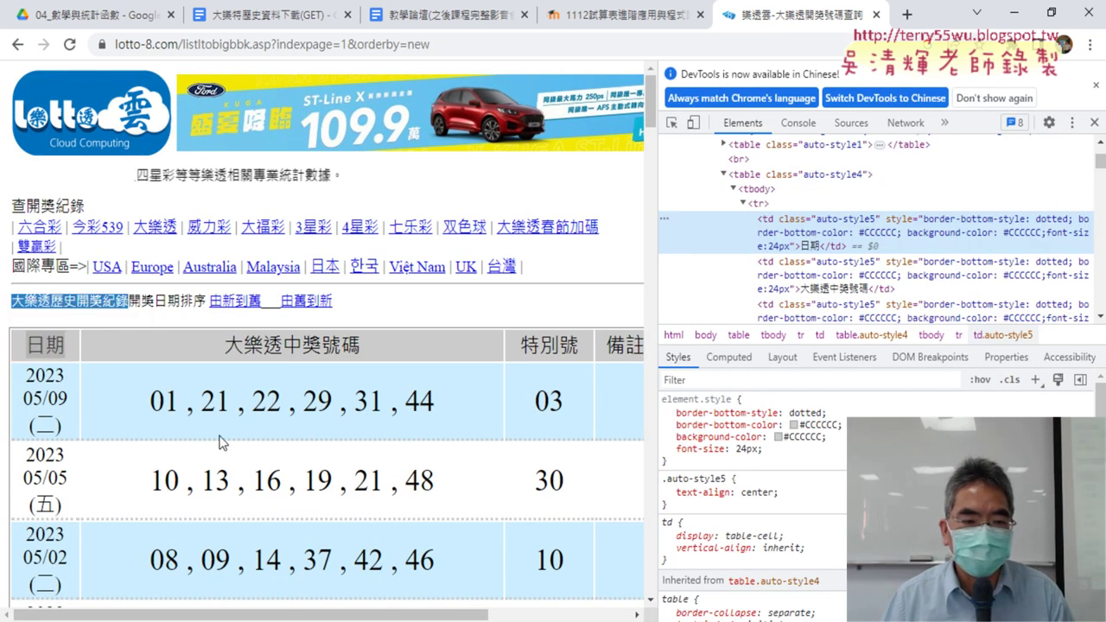
pyautogui.rightClick(62, 350)
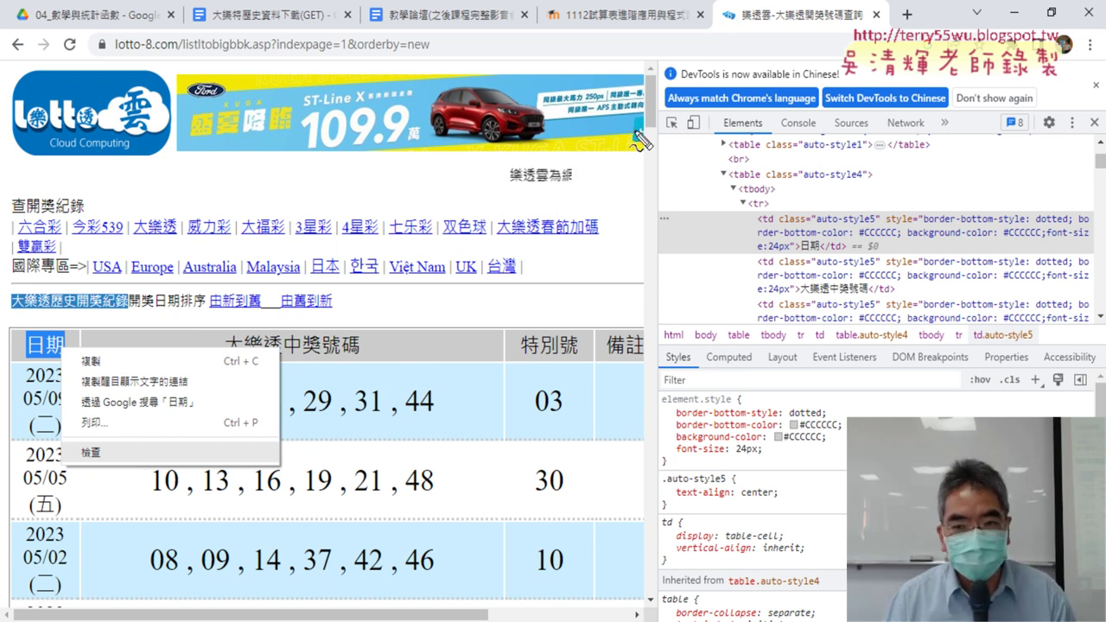
pyautogui.moveTo(655, 60); pyautogui.dragTo(652, 586)
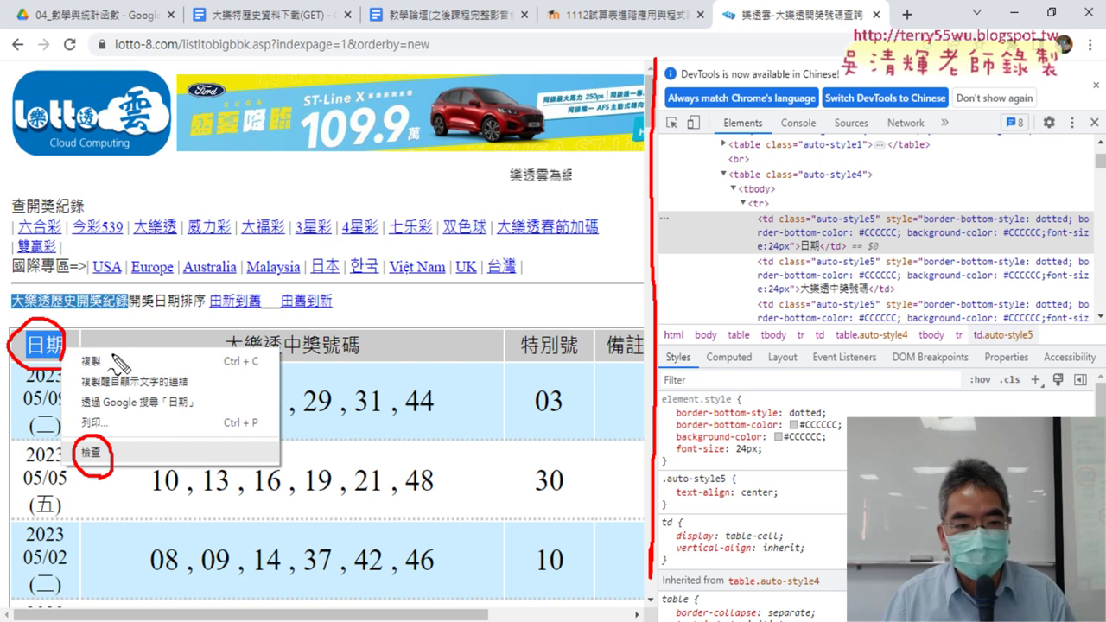
pyautogui.moveTo(115, 320); pyautogui.dragTo(648, 248)
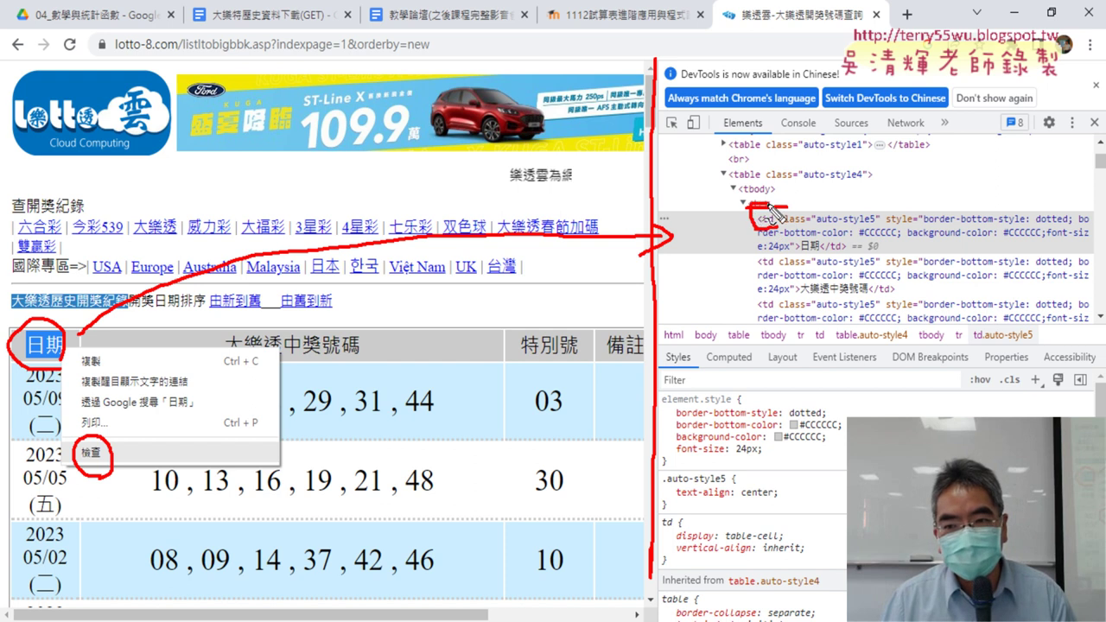
pyautogui.moveTo(781, 215); pyautogui.dragTo(780, 230)
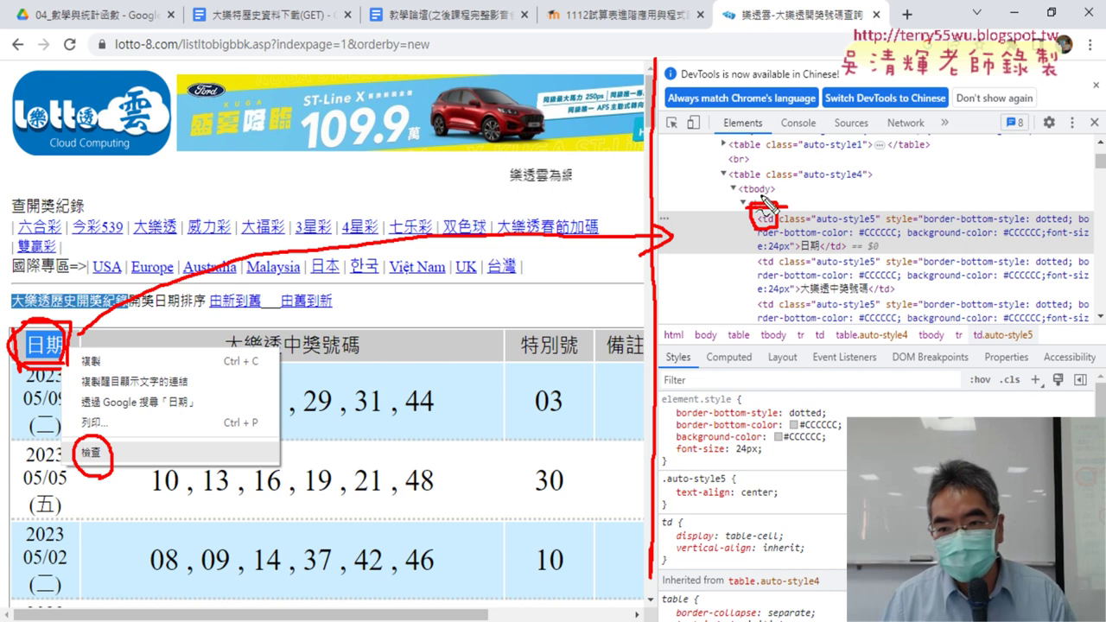
pyautogui.press('Escape')
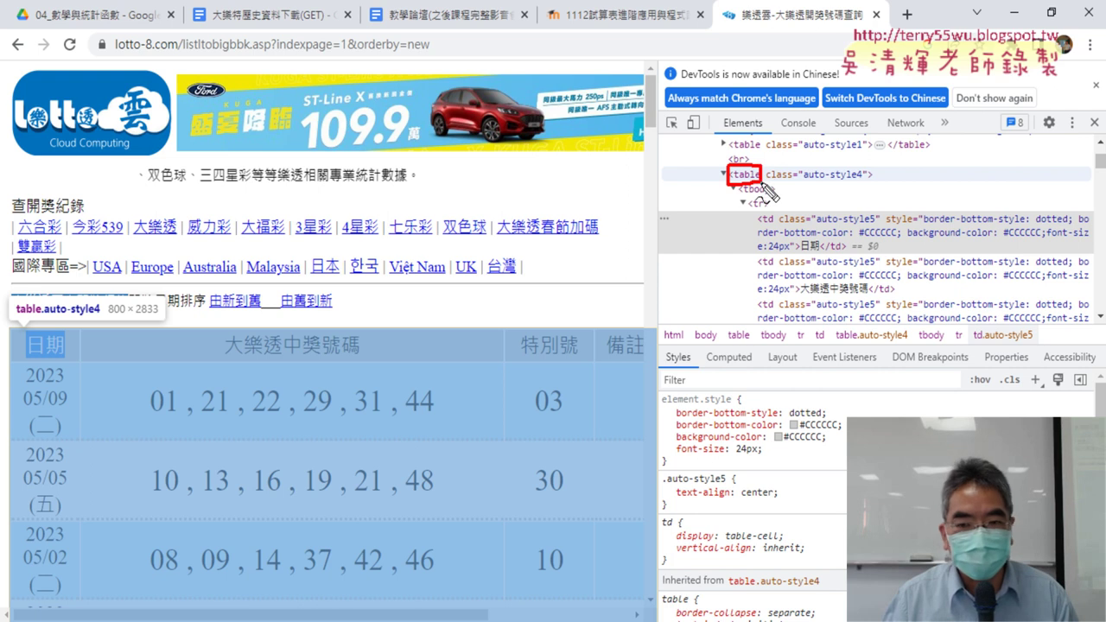
# Browse the DOM tree to the td.auto-style5 header cells and pick the 大樂透中獎號碼 cell
pyautogui.moveTo(173, 326)
pyautogui.mouseDown()
pyautogui.moveTo(701, 182)
pyautogui.moveTo(694, 206)
pyautogui.mouseUp()
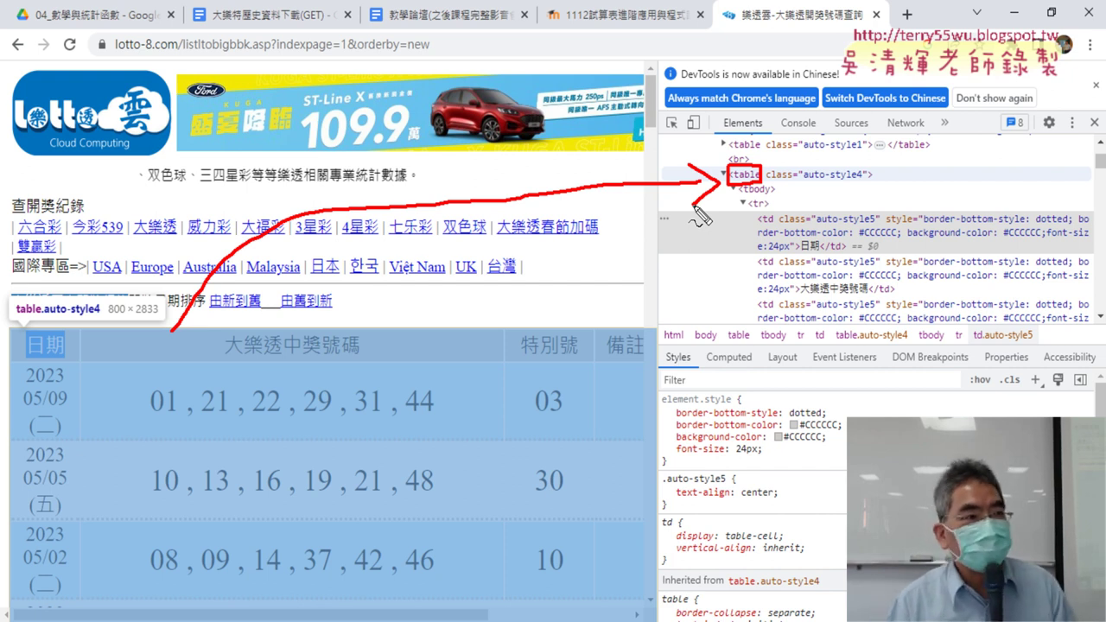
pyautogui.press('Escape')
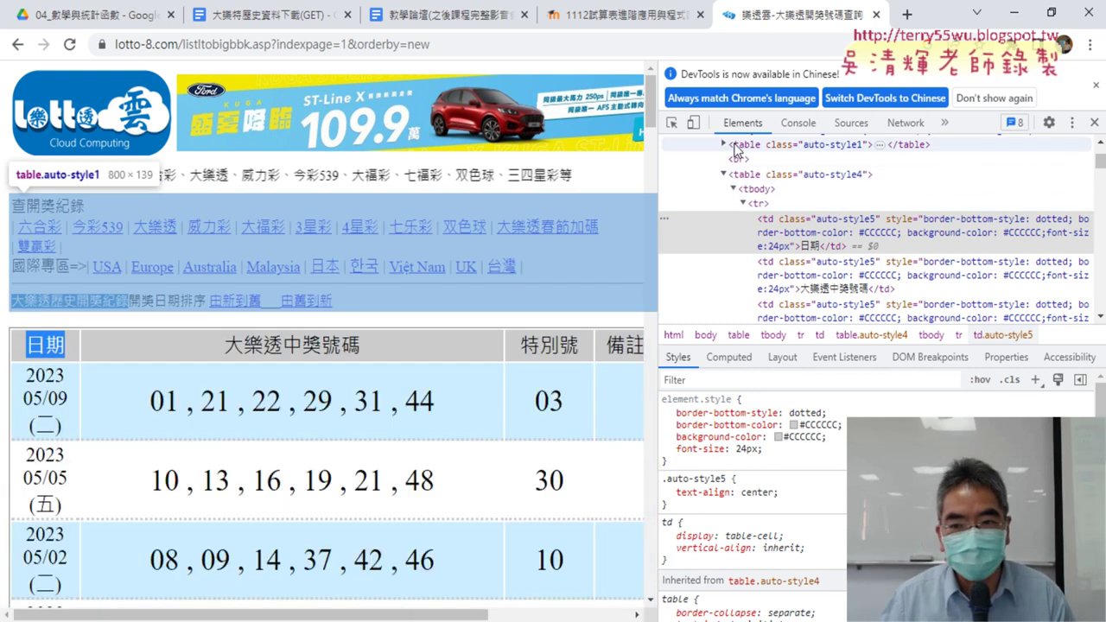
pyautogui.scroll(2, 722, 164)
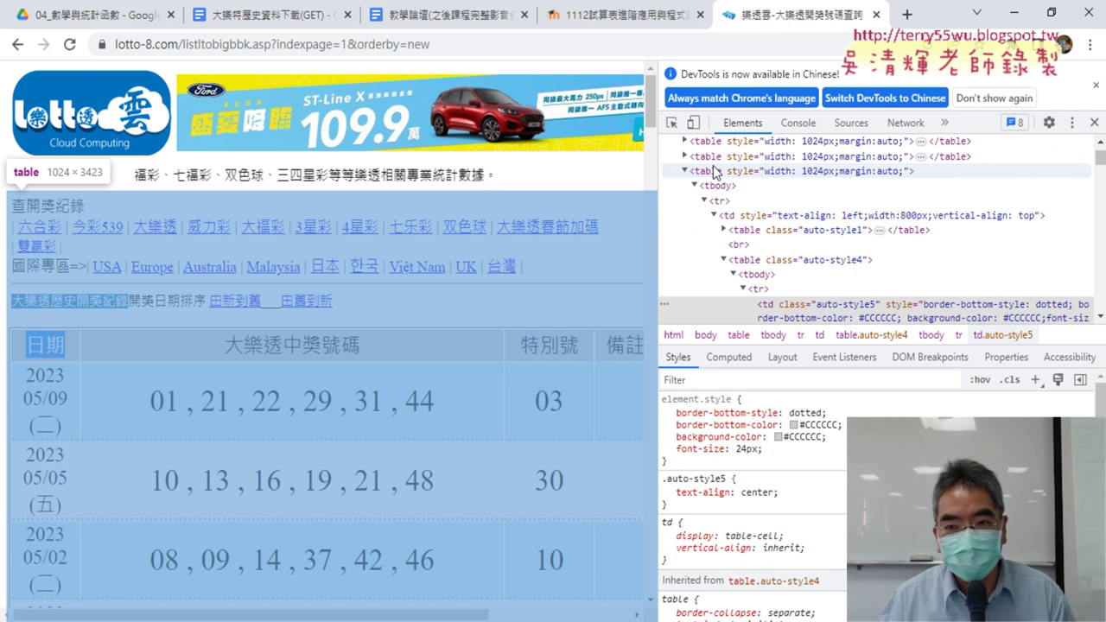
pyautogui.scroll(2, 710, 153)
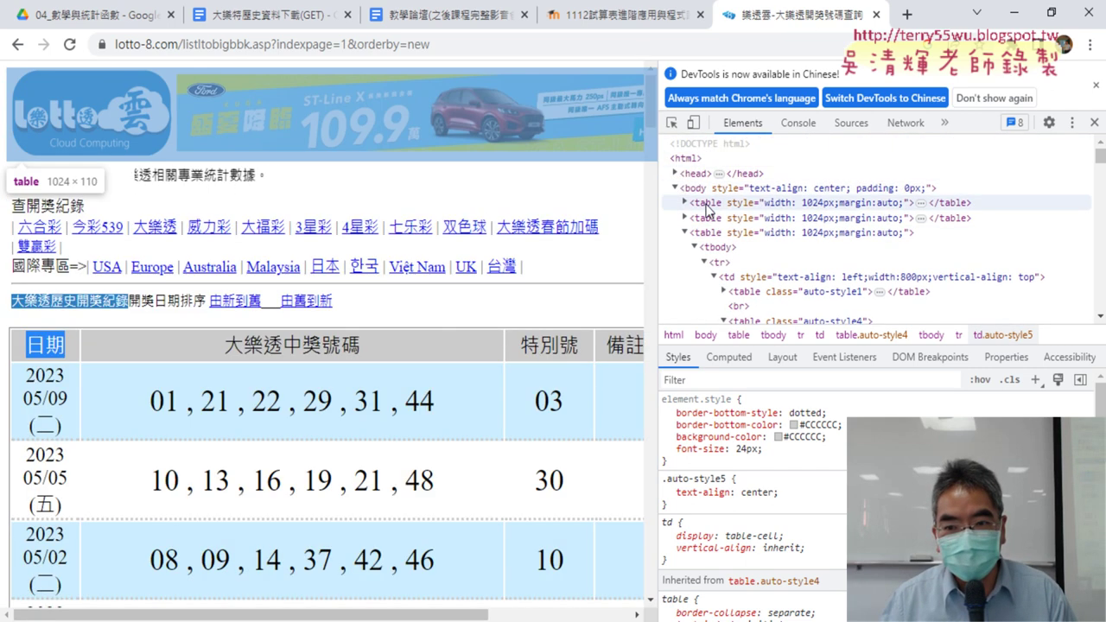
pyautogui.scroll(-3, 754, 239)
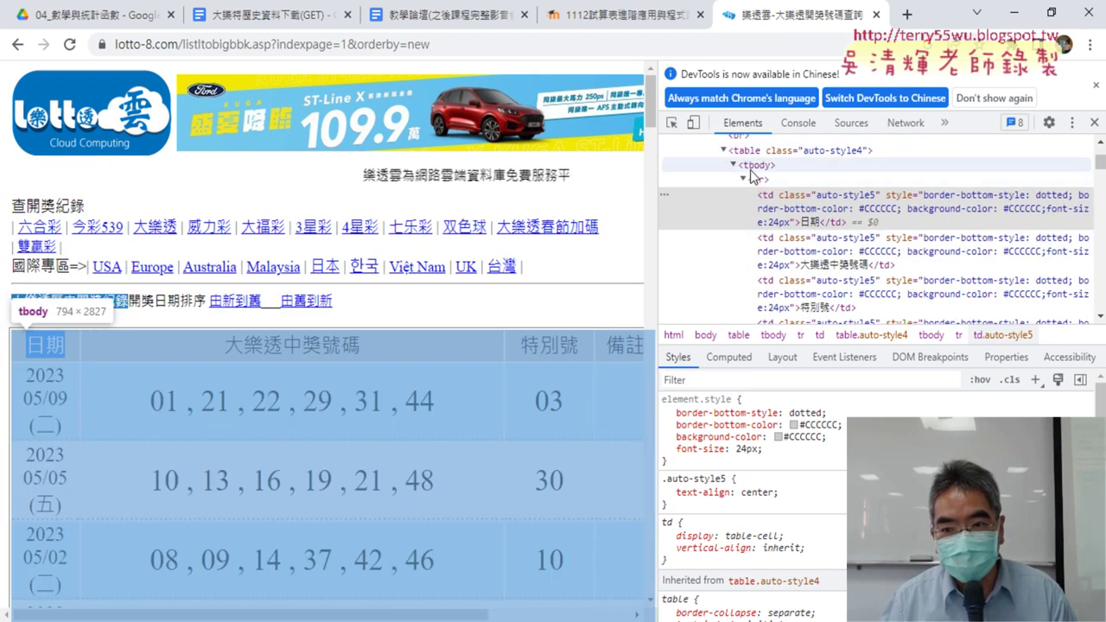
pyautogui.scroll(2, 748, 176)
pyautogui.scroll(-2, 739, 182)
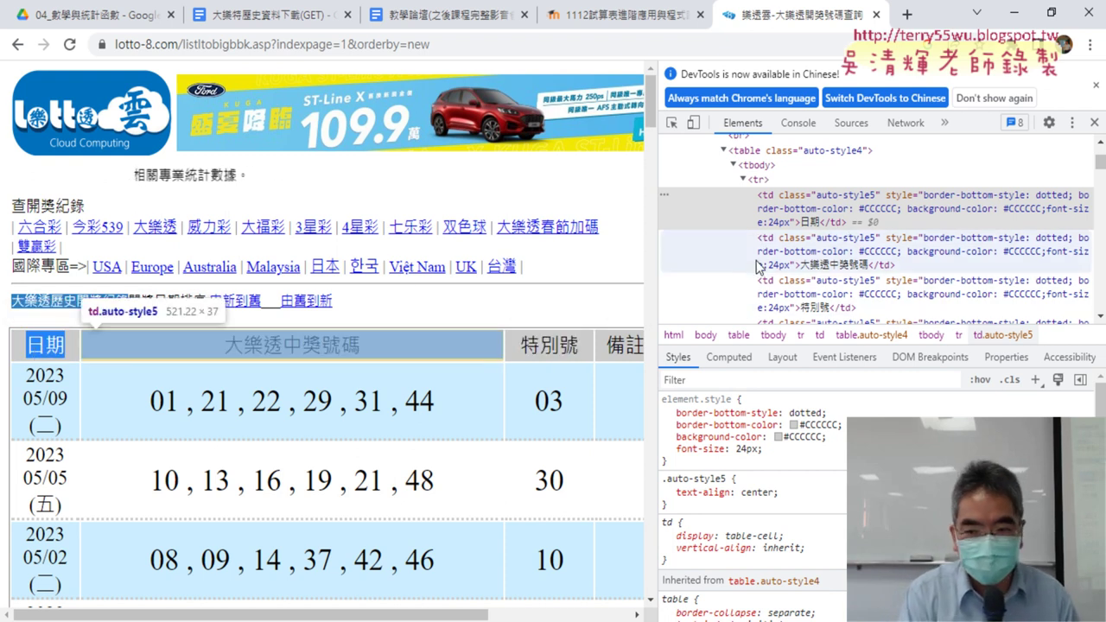
pyautogui.hotkey('ctrl', 'f')
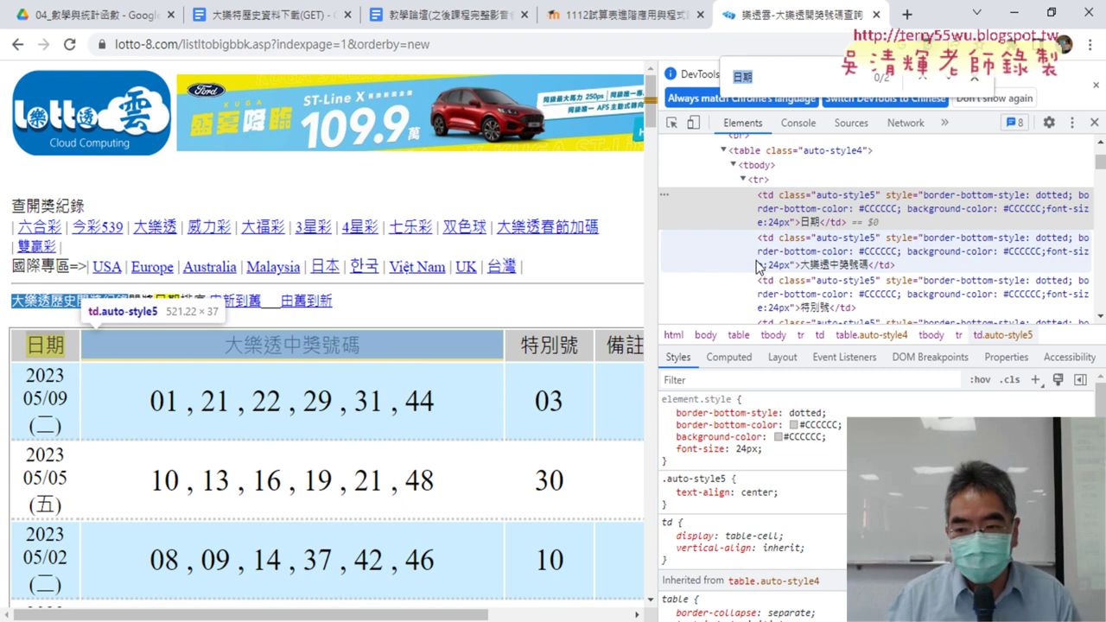
pyautogui.click(979, 80)
# Search the element tree for "<table" and mark the '1 of 7' match count
pyautogui.click(800, 264)
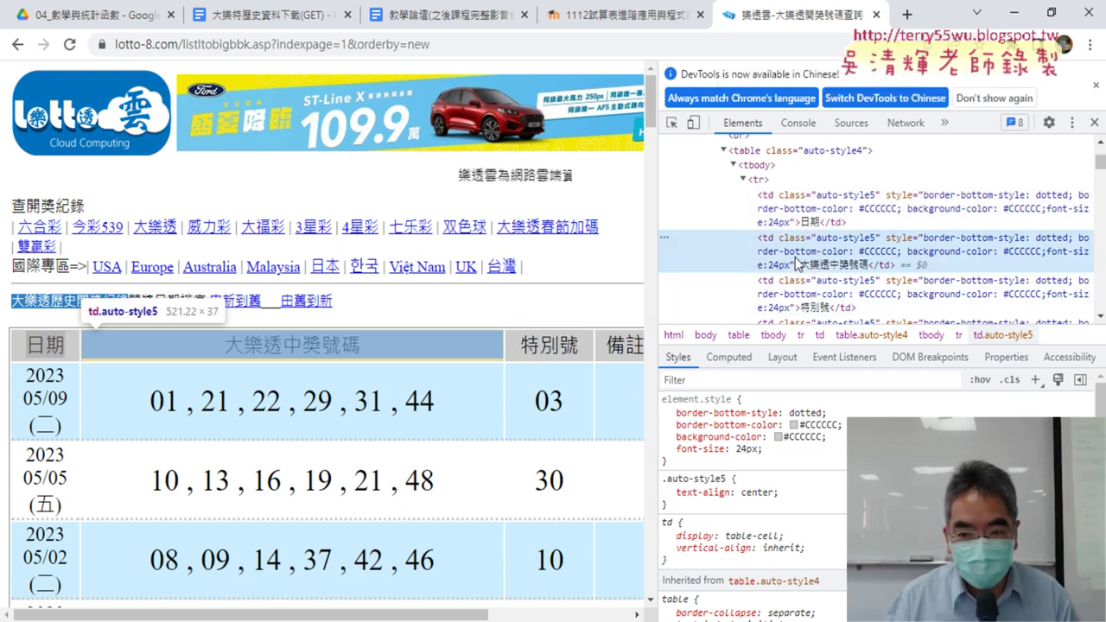
pyautogui.hotkey('ctrl', 'f')
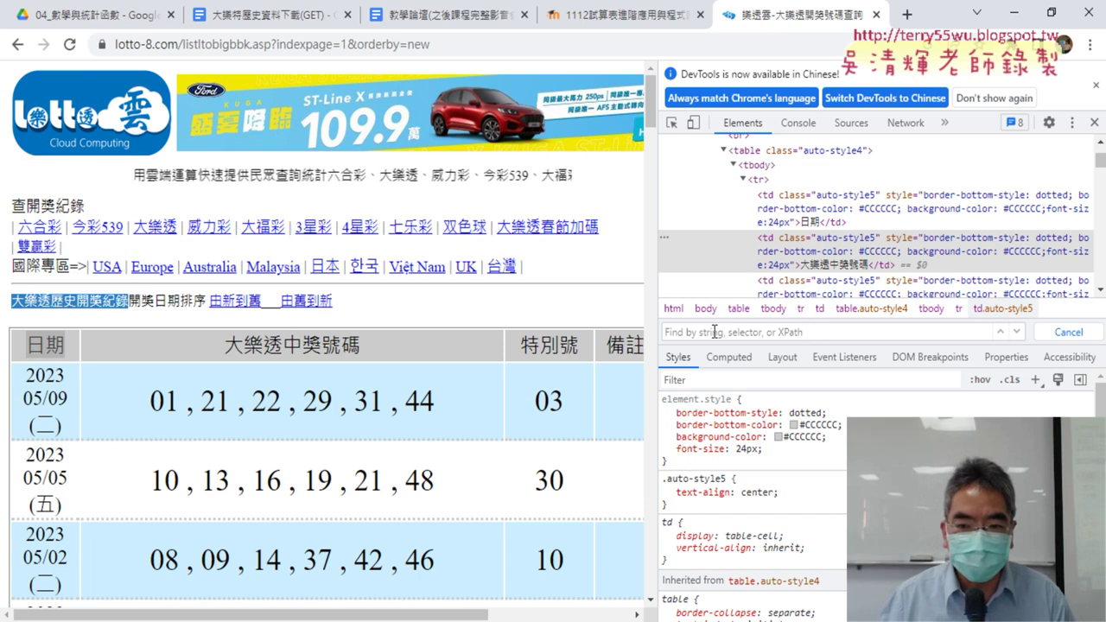
pyautogui.write('<')
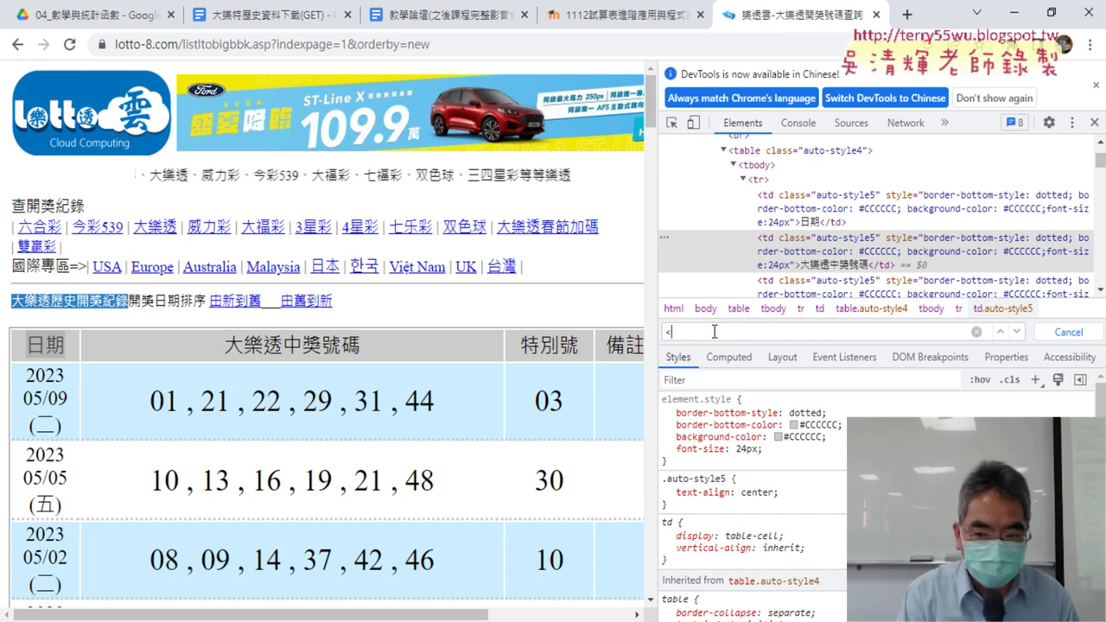
pyautogui.write('t')
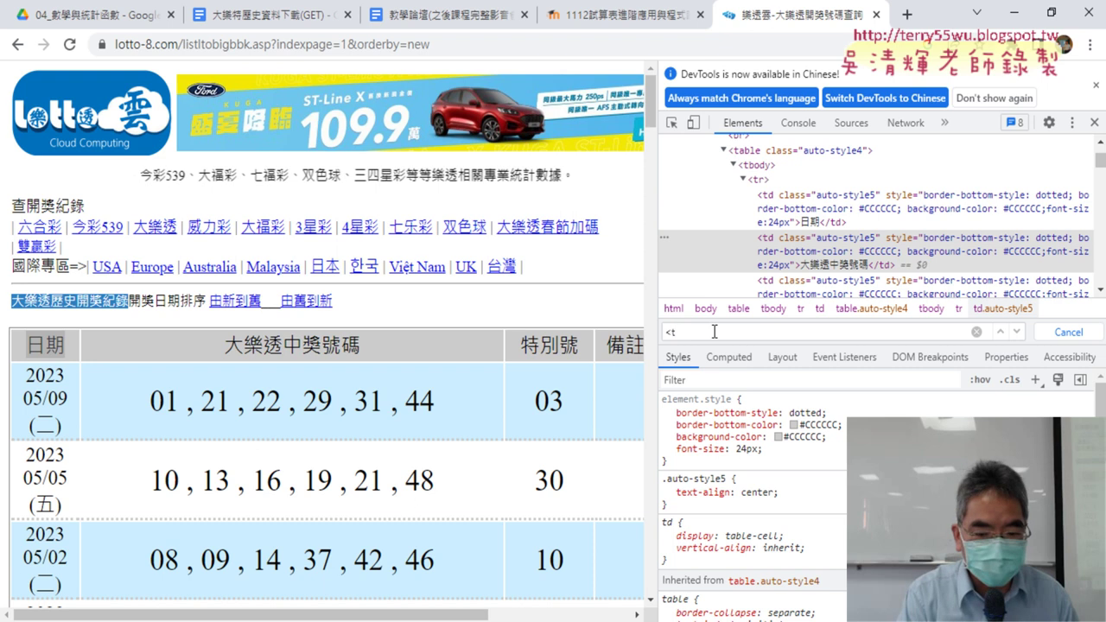
pyautogui.write('ab')
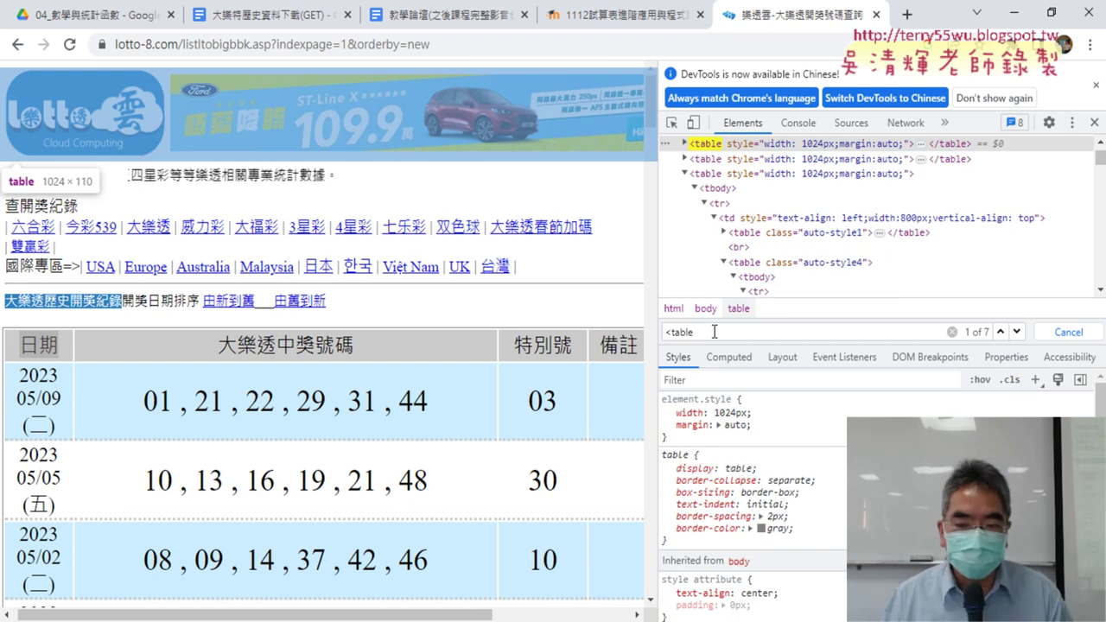
pyautogui.write('le')
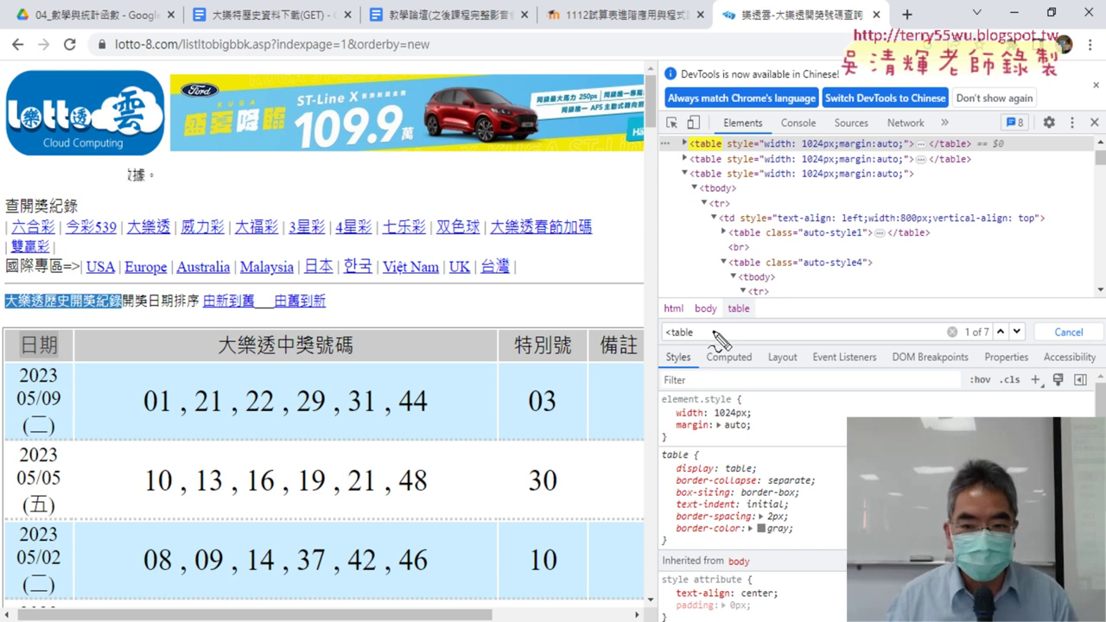
pyautogui.moveTo(659, 343); pyautogui.dragTo(716, 331)
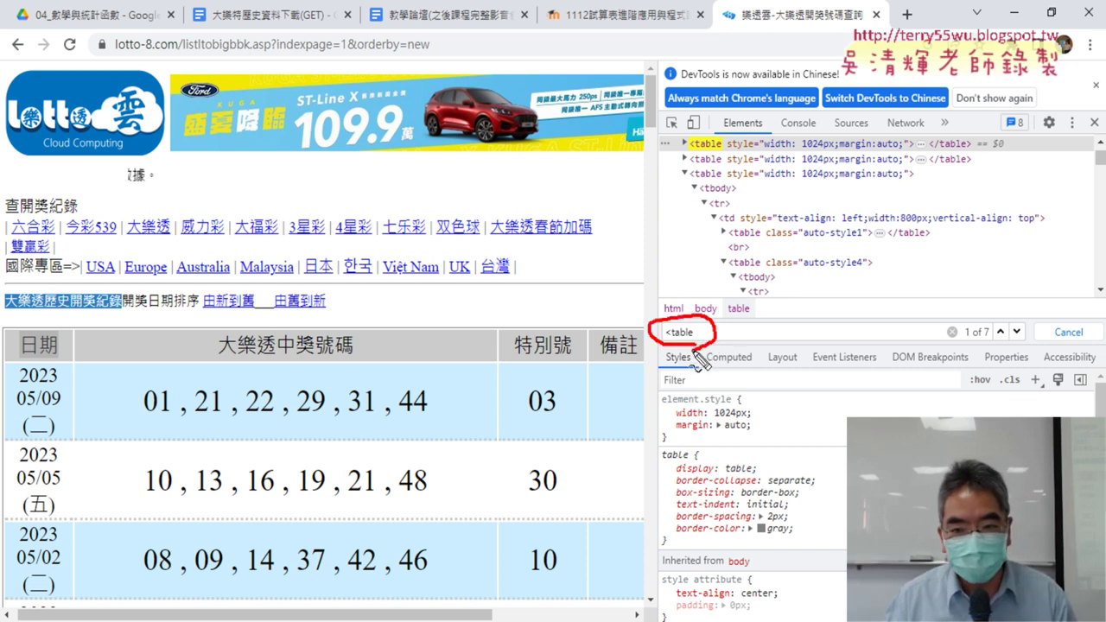
pyautogui.moveTo(993, 344); pyautogui.dragTo(994, 351)
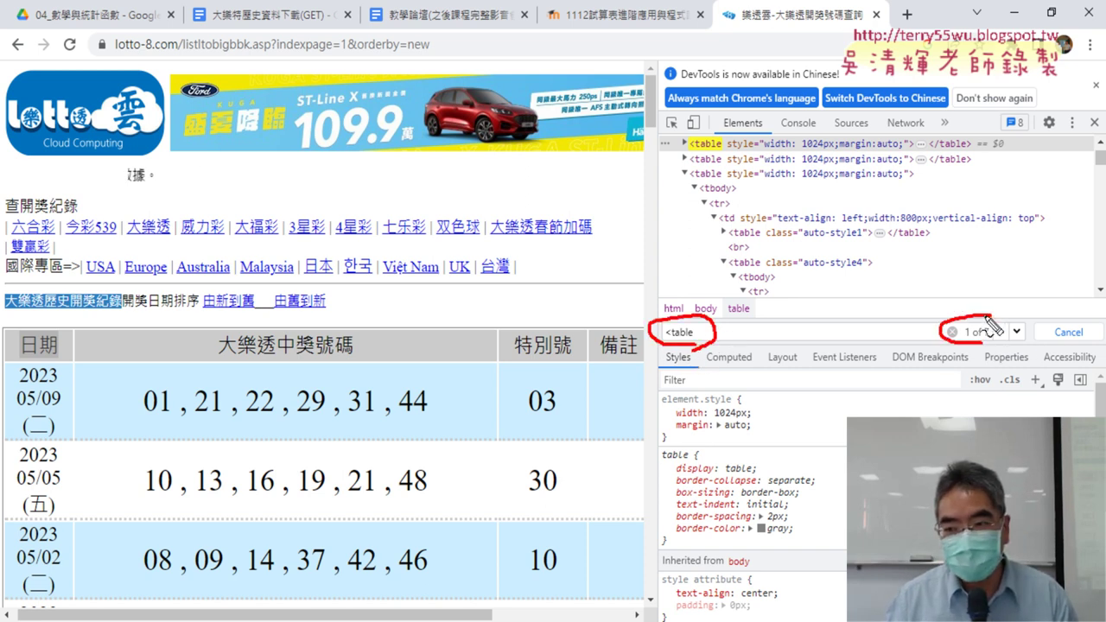
pyautogui.moveTo(724, 332); pyautogui.dragTo(944, 334)
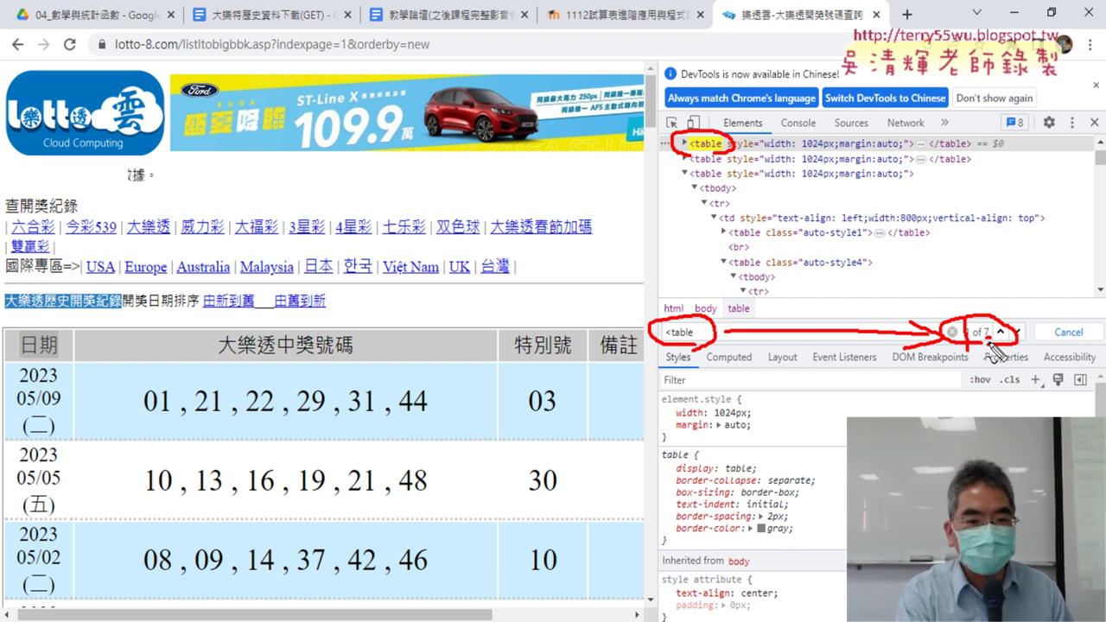
pyautogui.press('Escape')
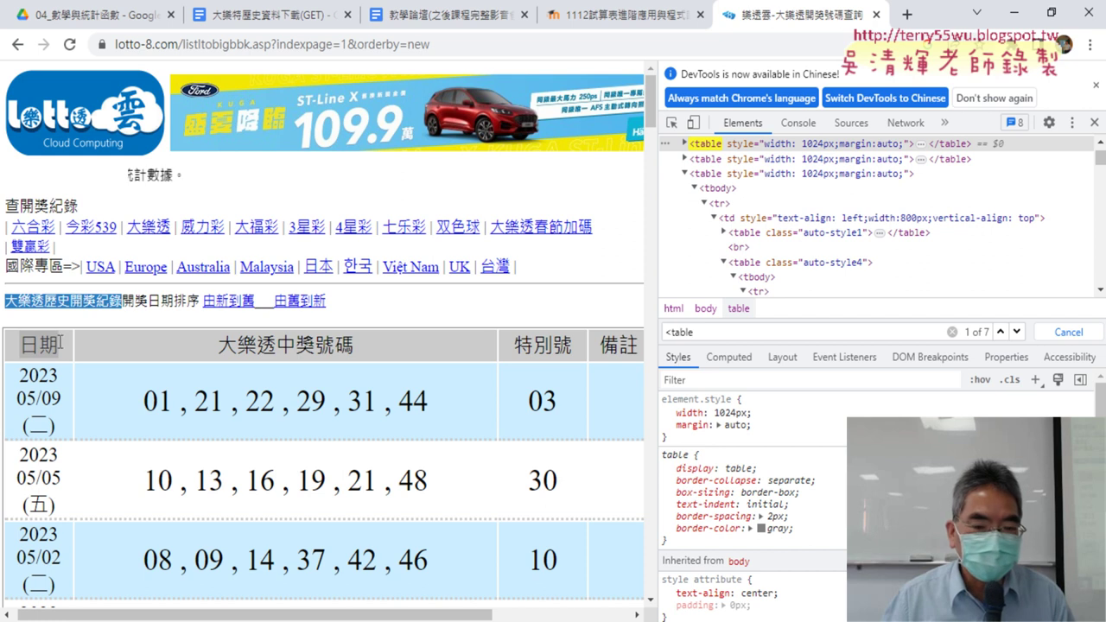
# Step through the "<table" matches to '5 of 7', the table.auto-style4 draw-results table
pyautogui.click(1017, 332)
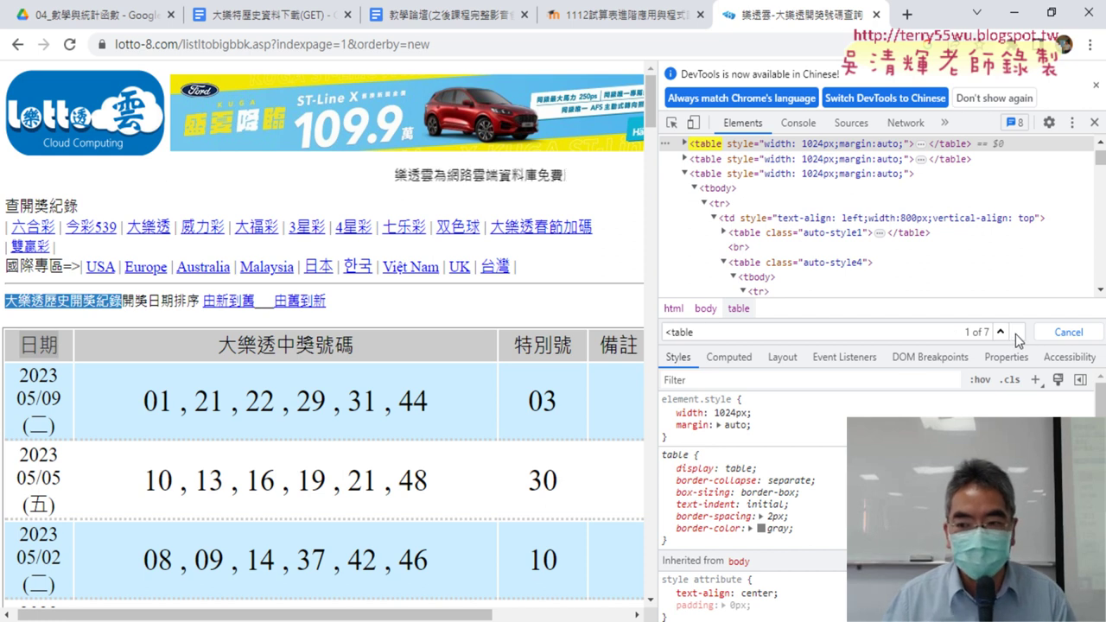
pyautogui.click(1015, 334)
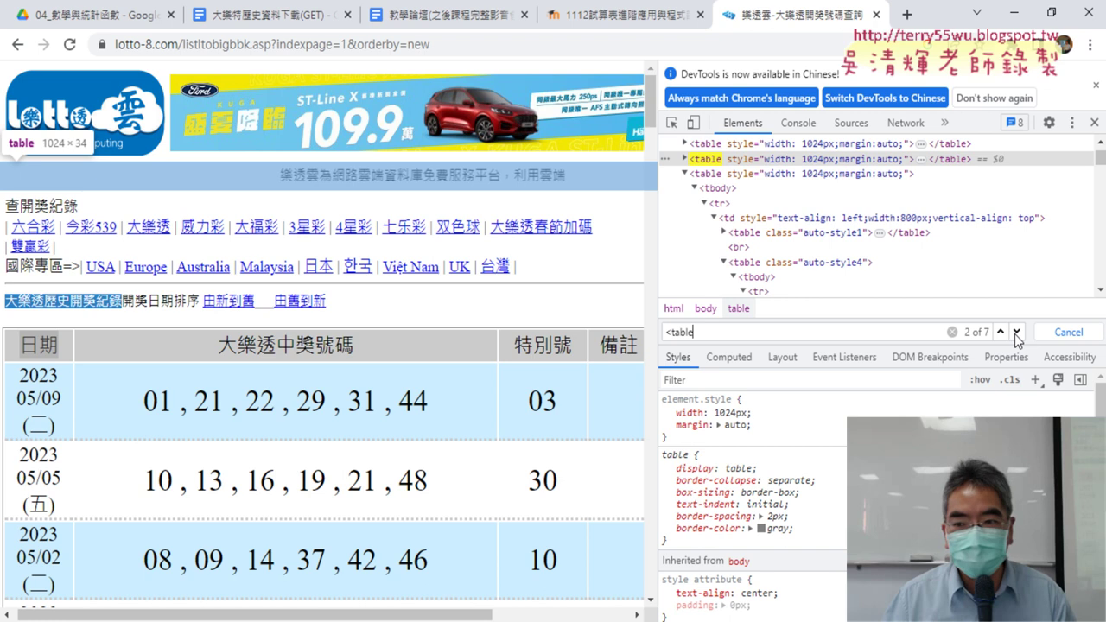
pyautogui.click(1000, 333)
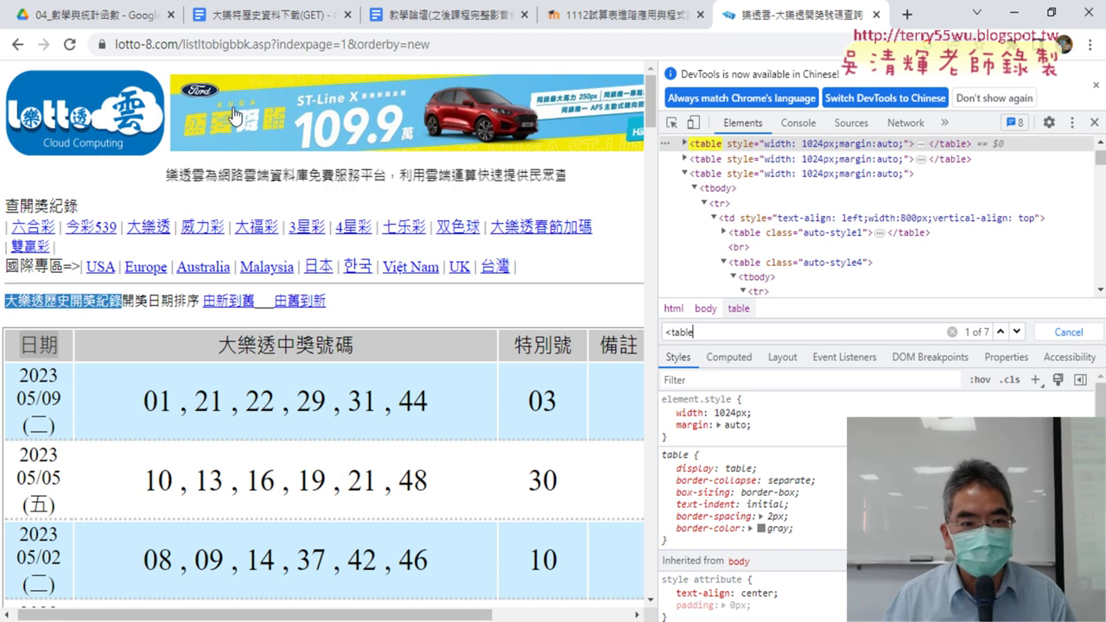
pyautogui.click(1016, 333)
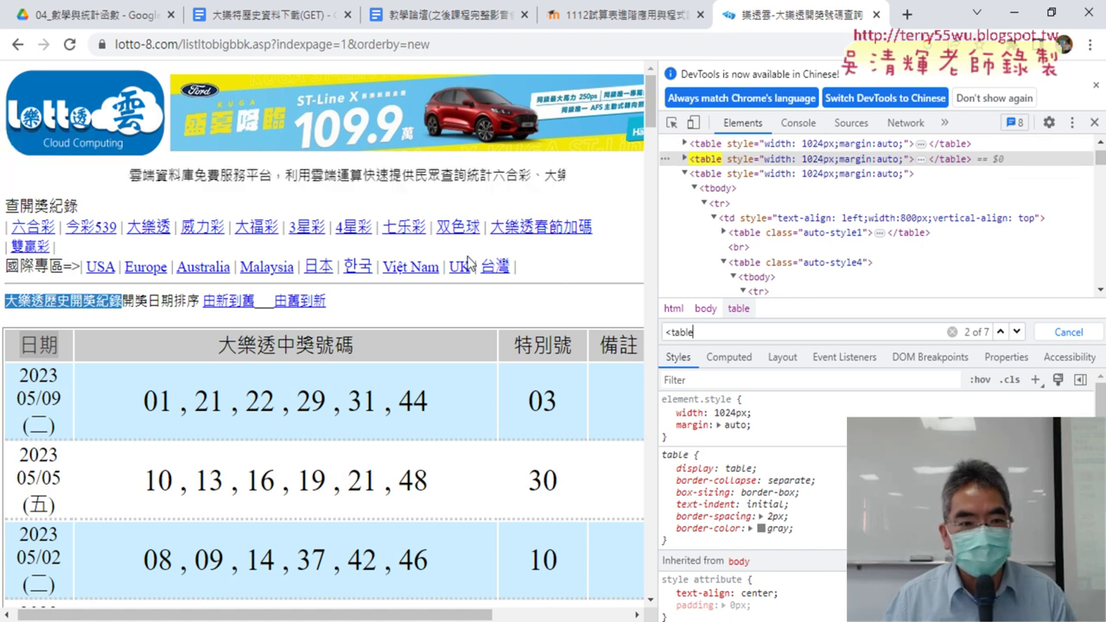
pyautogui.click(1017, 333)
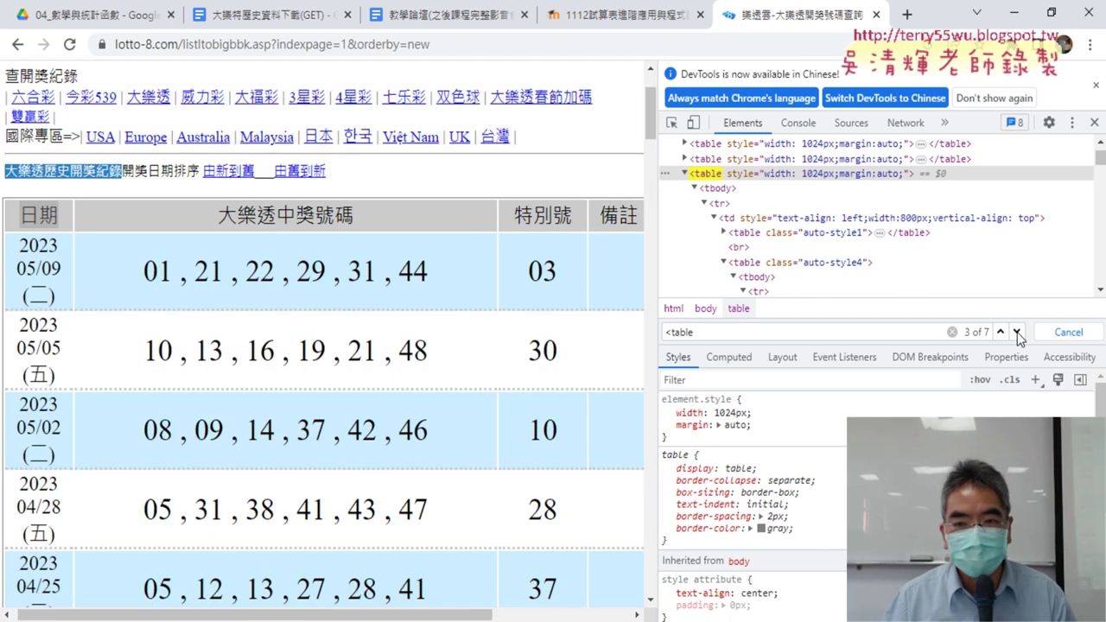
pyautogui.click(1018, 334)
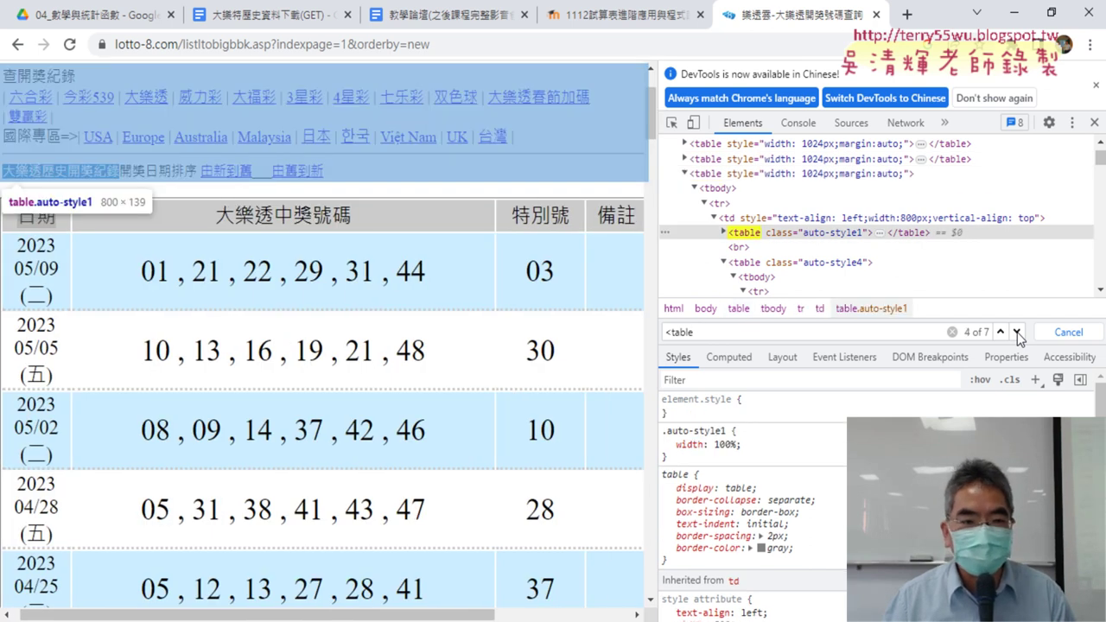
pyautogui.click(1018, 333)
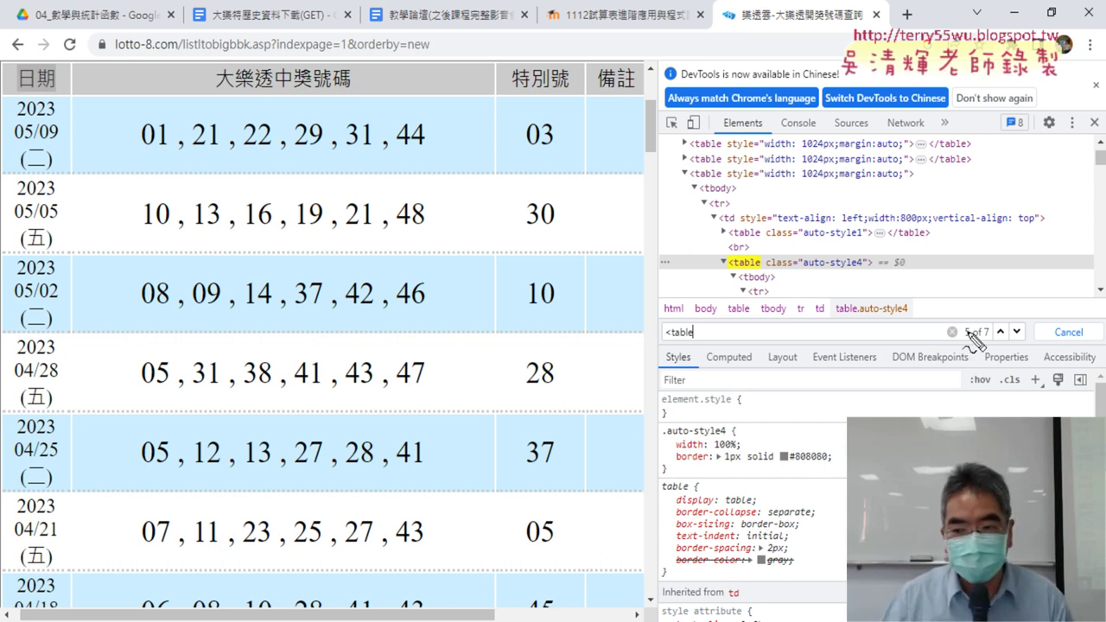
pyautogui.moveTo(970, 319); pyautogui.dragTo(974, 331)
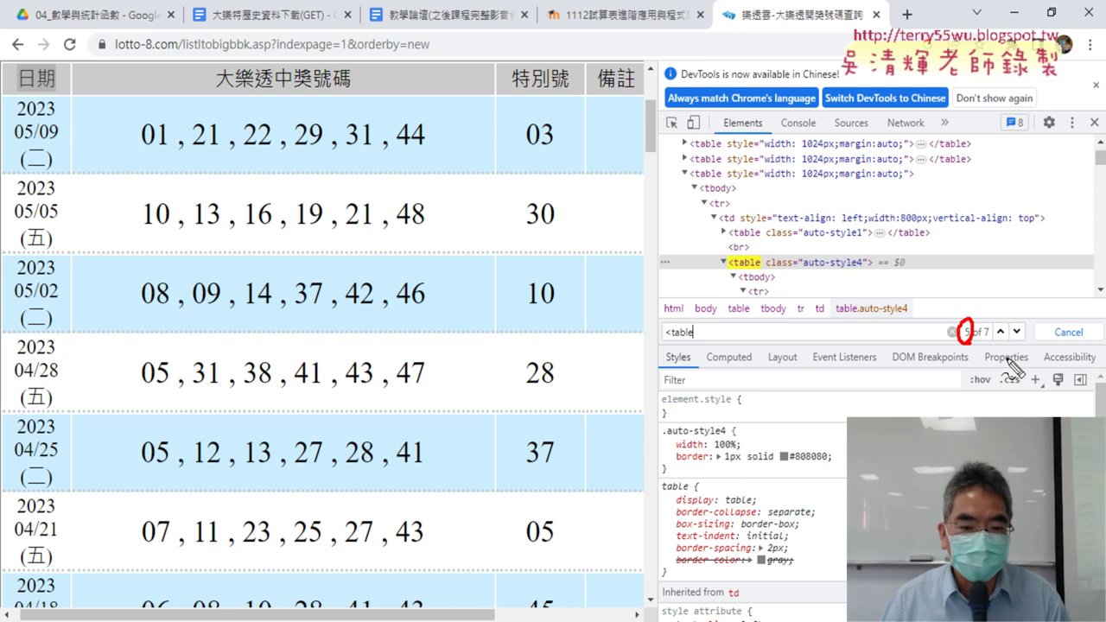
pyautogui.press('Escape')
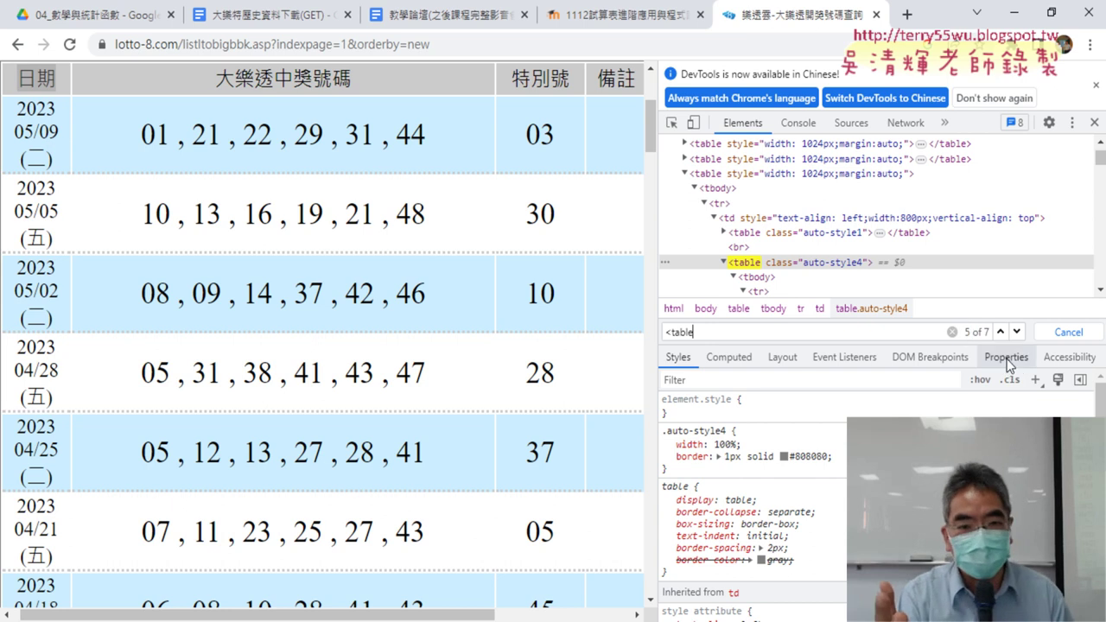
# Re-inspect the 日期 header and step through the table matches again to the fifth
pyautogui.rightClick(49, 79)
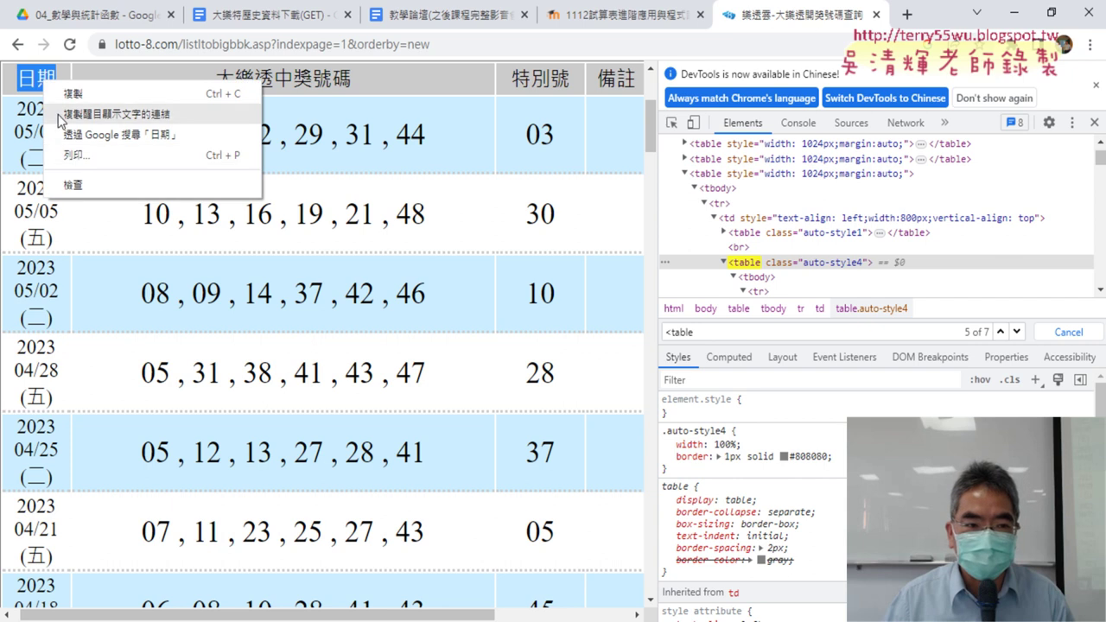
pyautogui.click(82, 186)
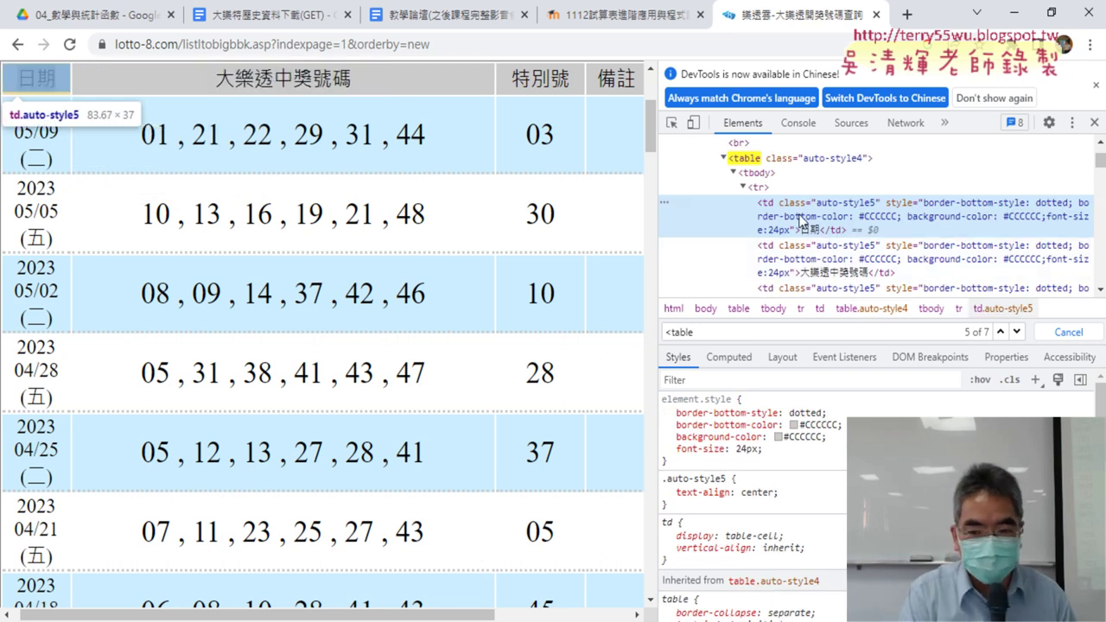
pyautogui.hotkey('ctrl', 'f')
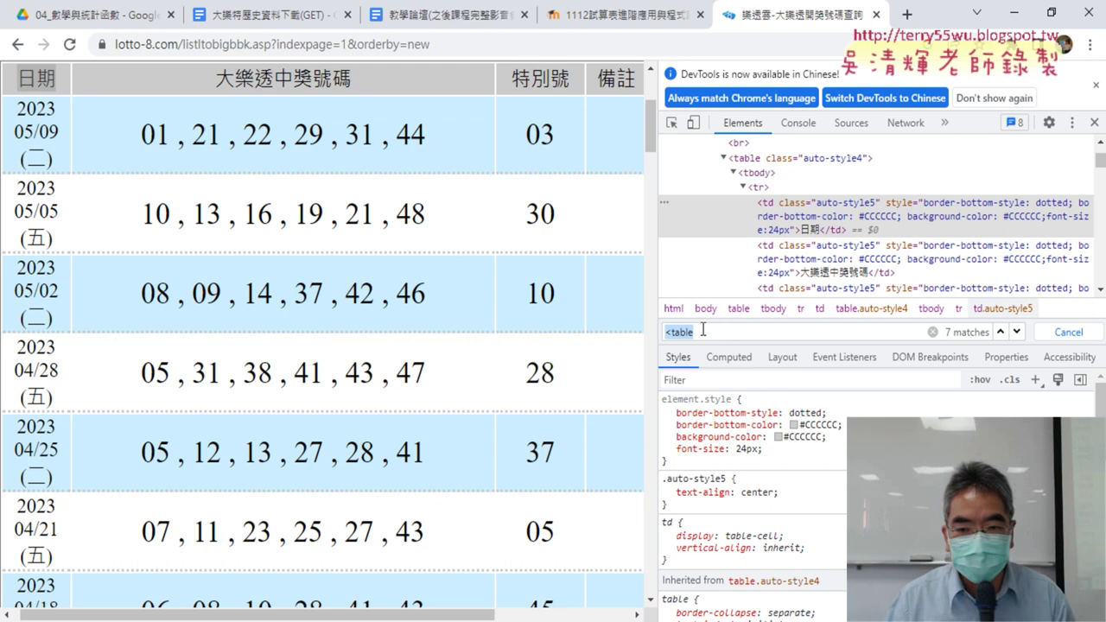
pyautogui.click(705, 331)
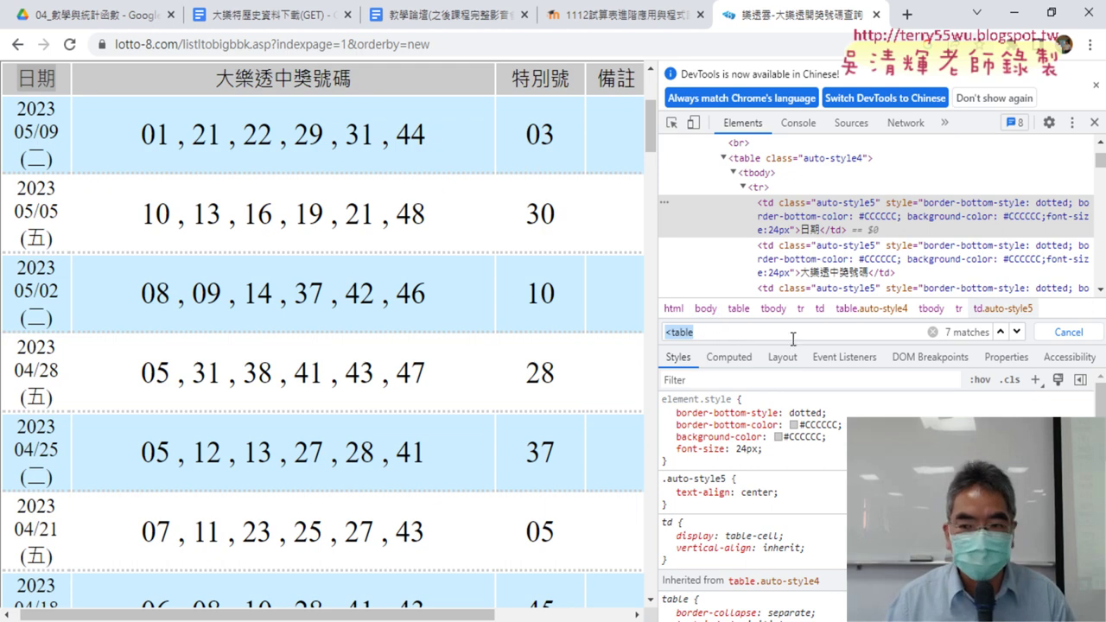
pyautogui.click(1015, 333)
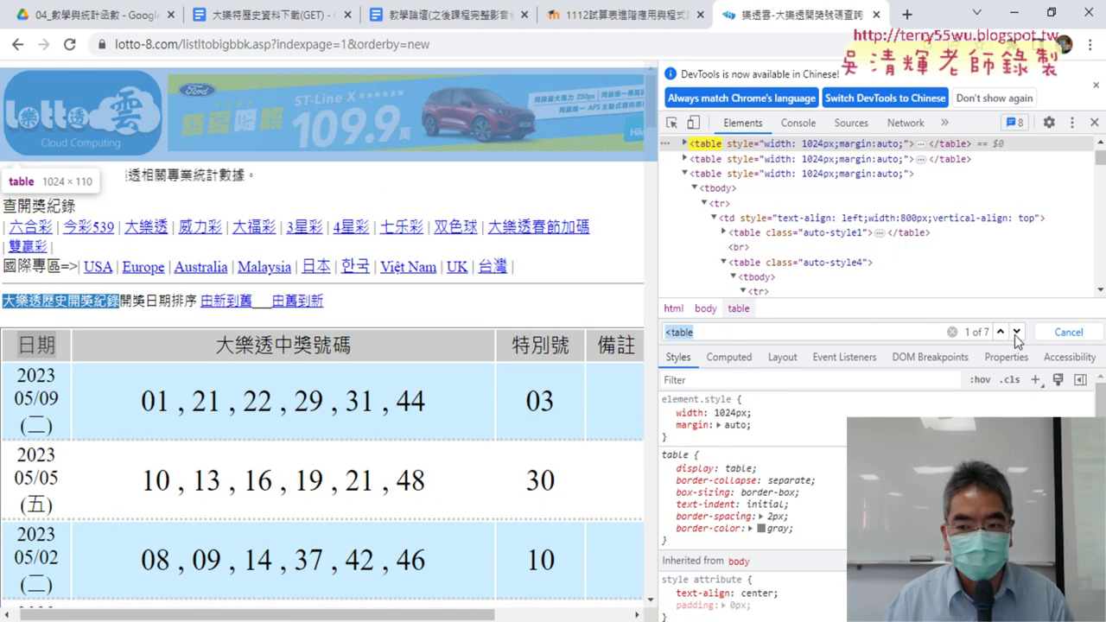
pyautogui.click(1016, 333)
pyautogui.click(1016, 333)
pyautogui.click(1016, 333)
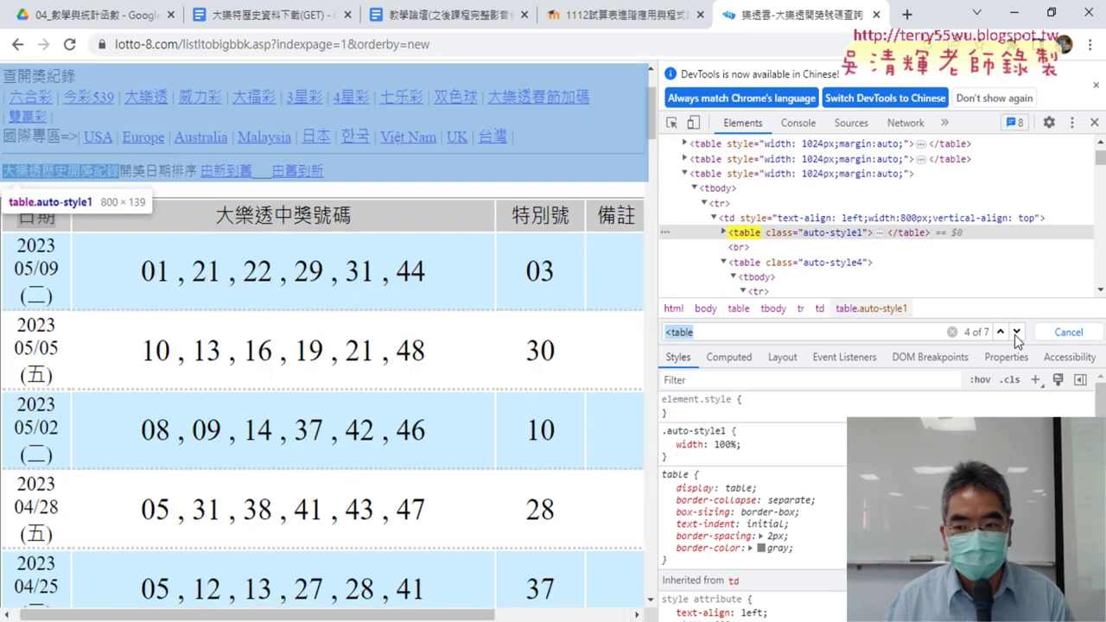
pyautogui.click(1016, 333)
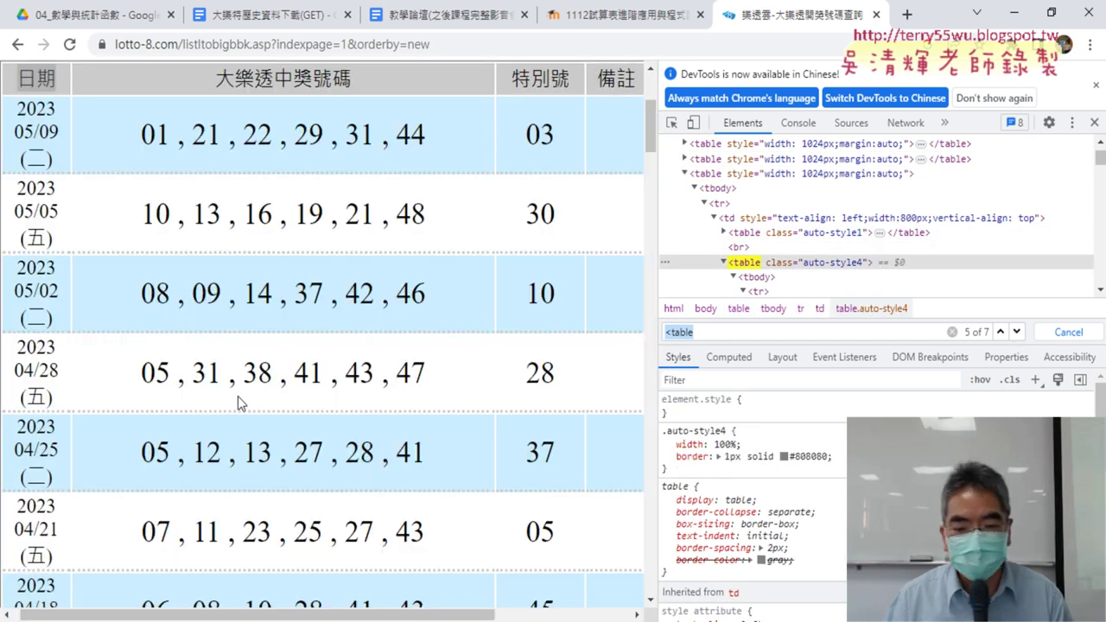
pyautogui.moveTo(573, 621)
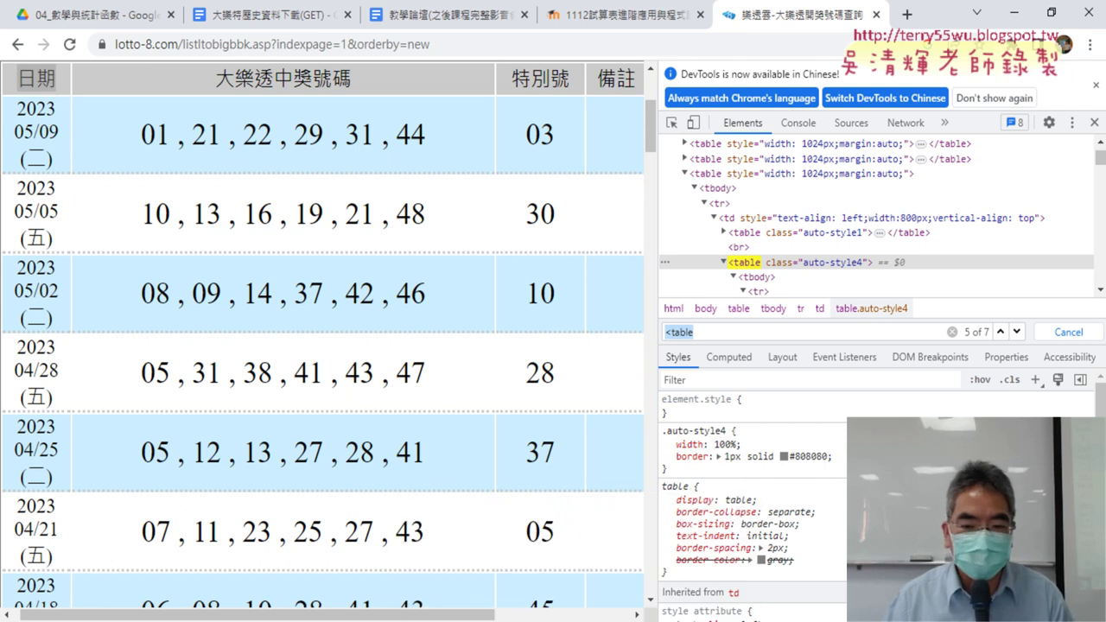
# Review the lotto-8 address in the code, minimise Chrome, and run the 大樂透下載 macro
pyautogui.click(647, 596)
pyautogui.click(545, 235)
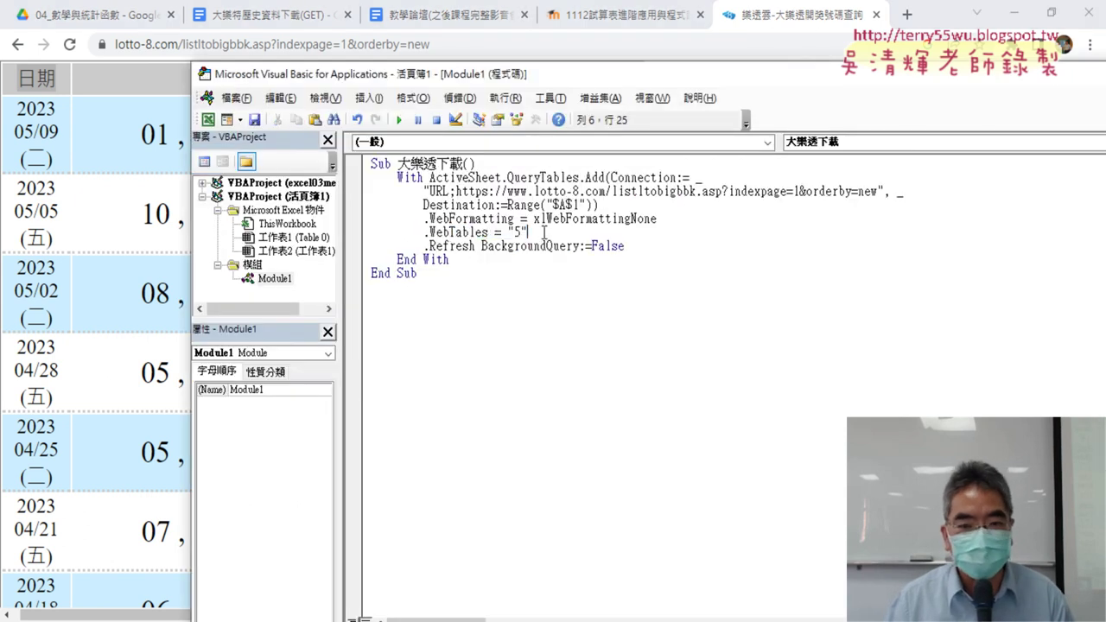
pyautogui.moveTo(454, 191); pyautogui.dragTo(879, 192)
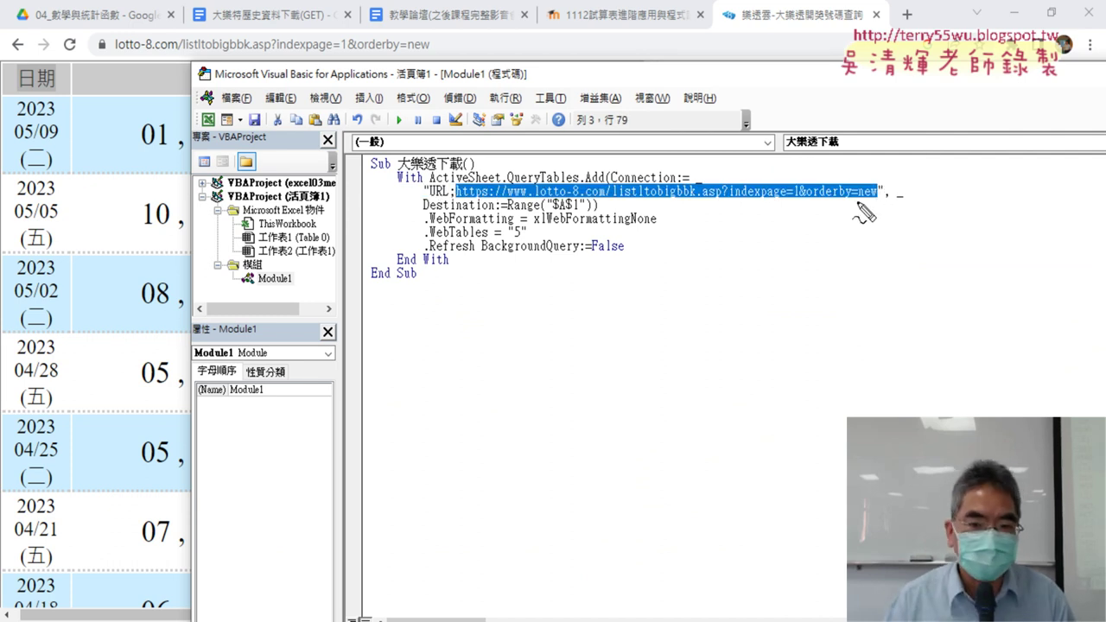
pyautogui.moveTo(876, 200); pyautogui.dragTo(518, 244)
pyautogui.press('Escape')
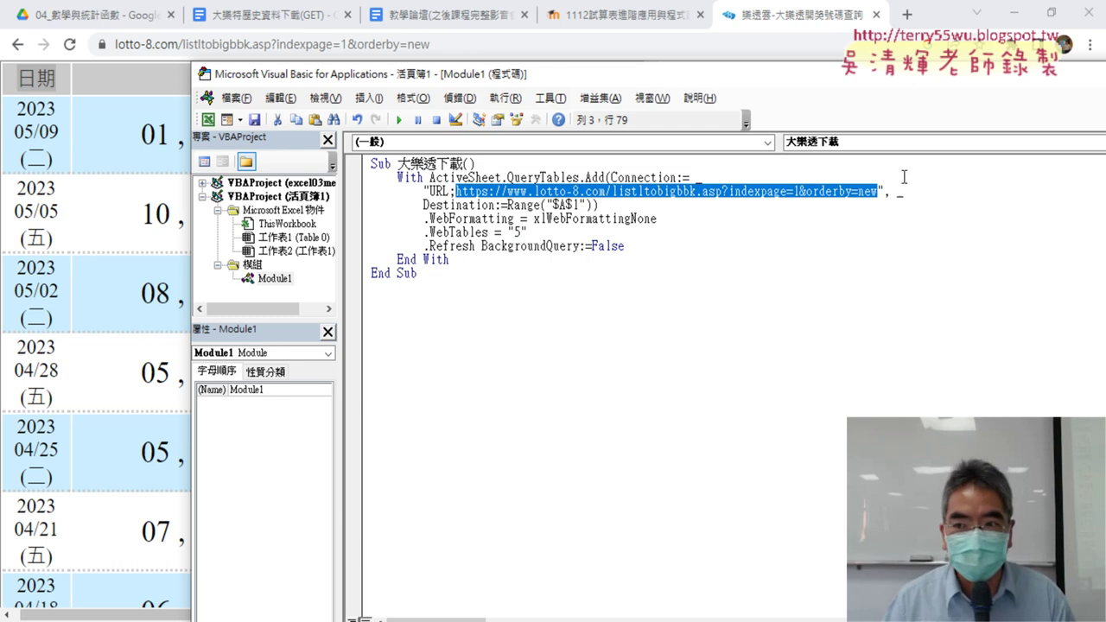
pyautogui.click(1014, 14)
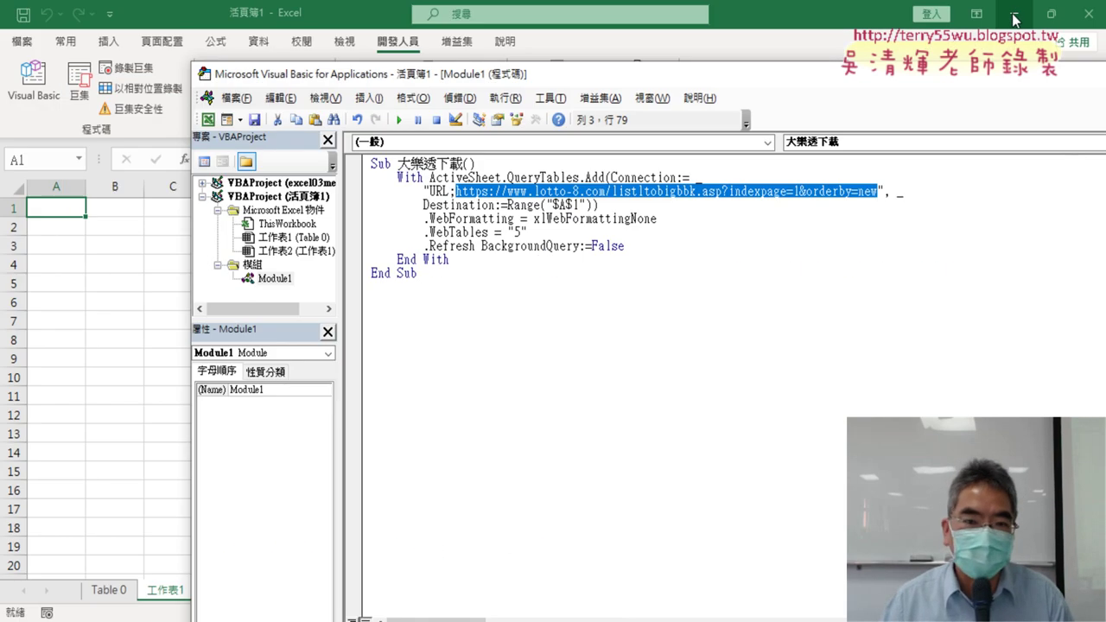
pyautogui.moveTo(745, 76); pyautogui.dragTo(896, 82)
pyautogui.click(667, 241)
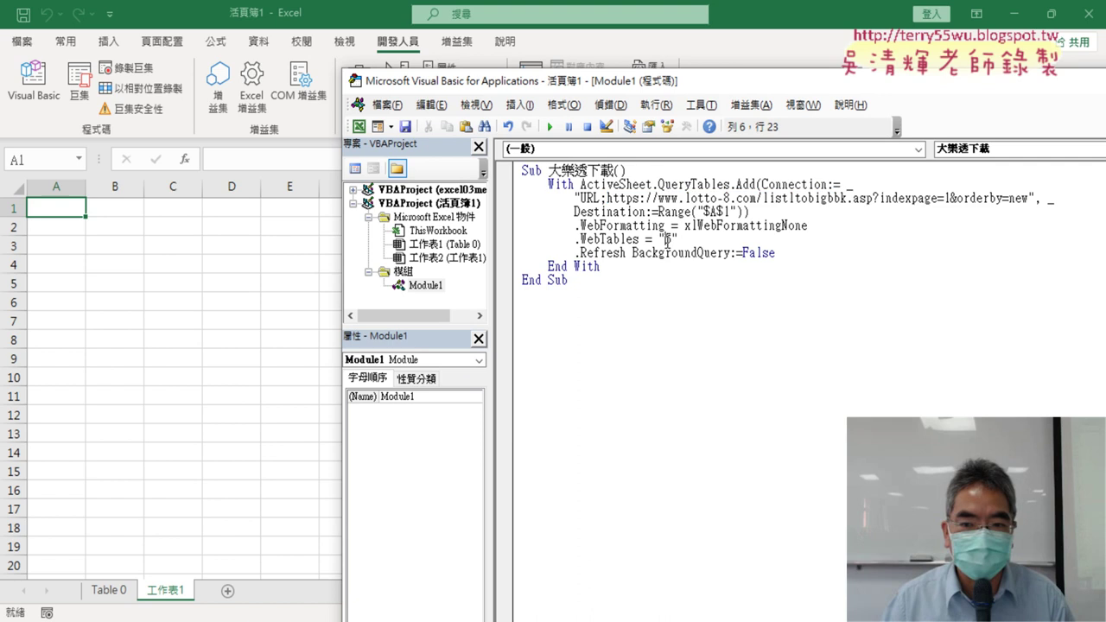
pyautogui.click(550, 127)
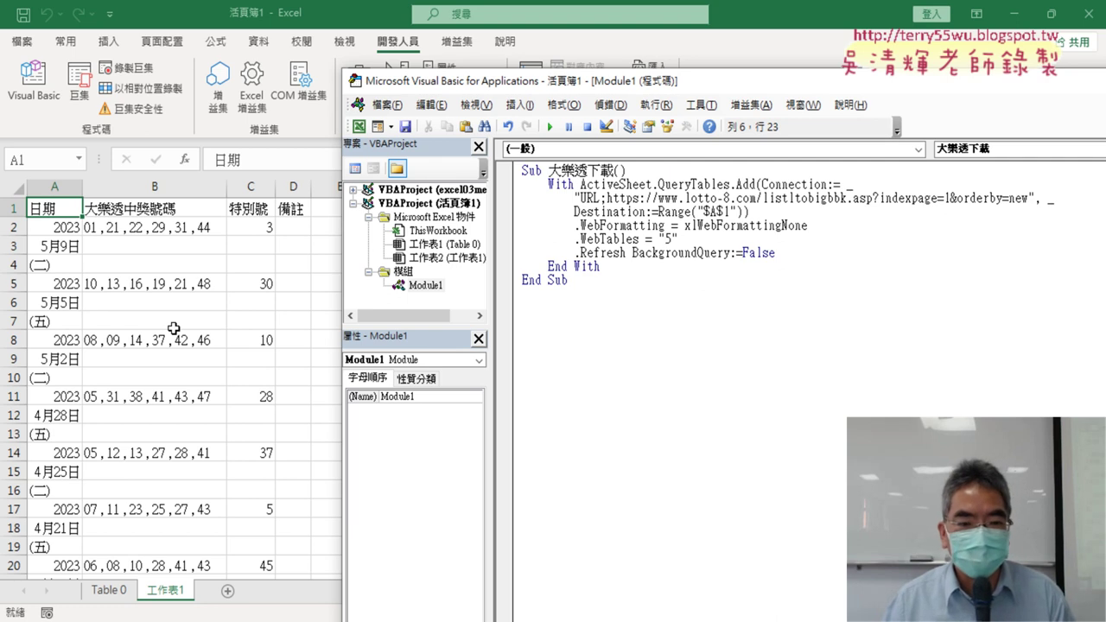
# Rerun the macro with .WebTables set to "2", then "3"
pyautogui.moveTo(679, 239); pyautogui.dragTo(672, 239)
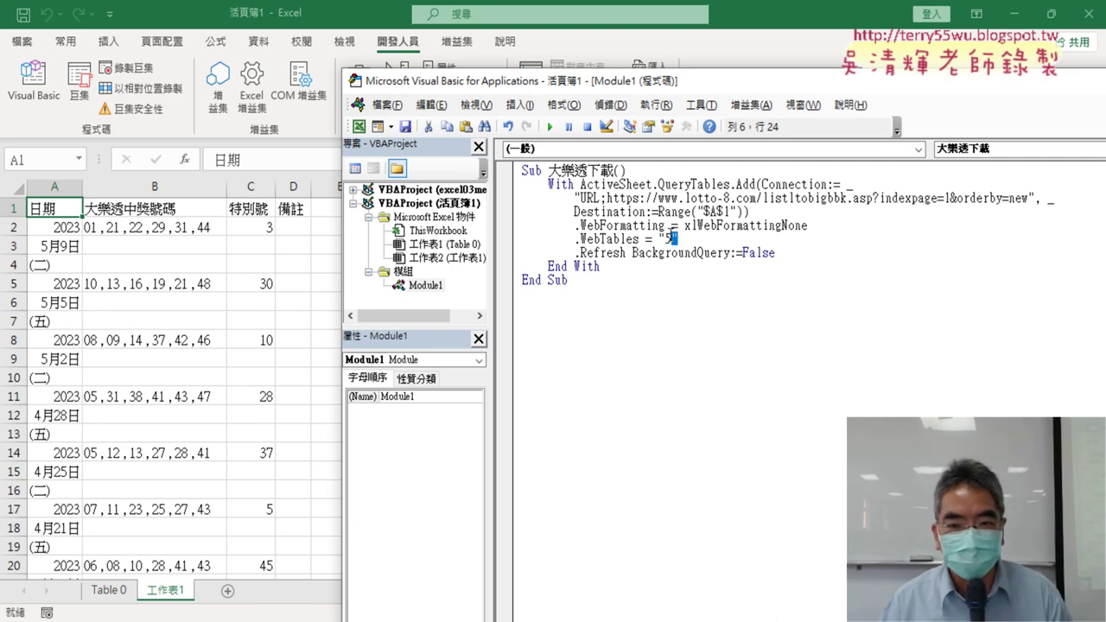
pyautogui.doubleClick(668, 238)
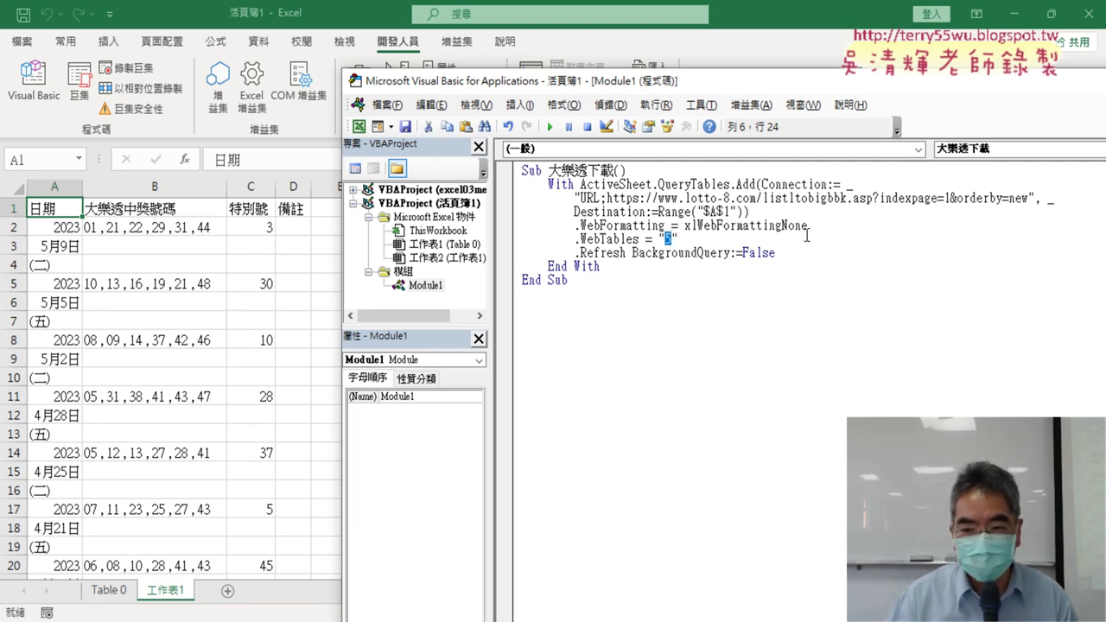
pyautogui.write('2')
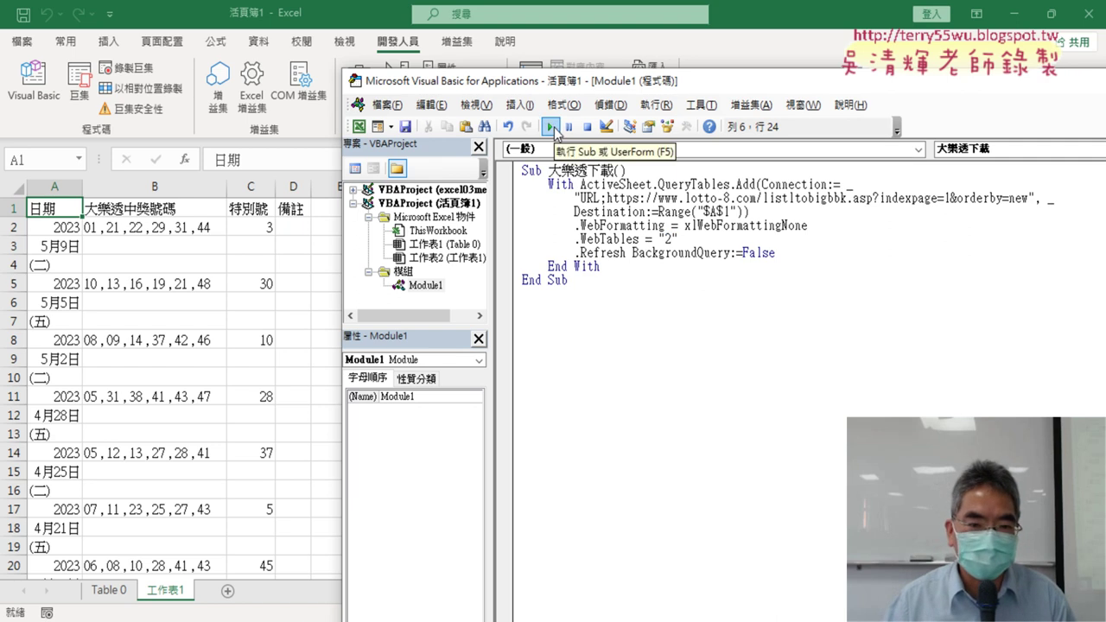
pyautogui.click(552, 127)
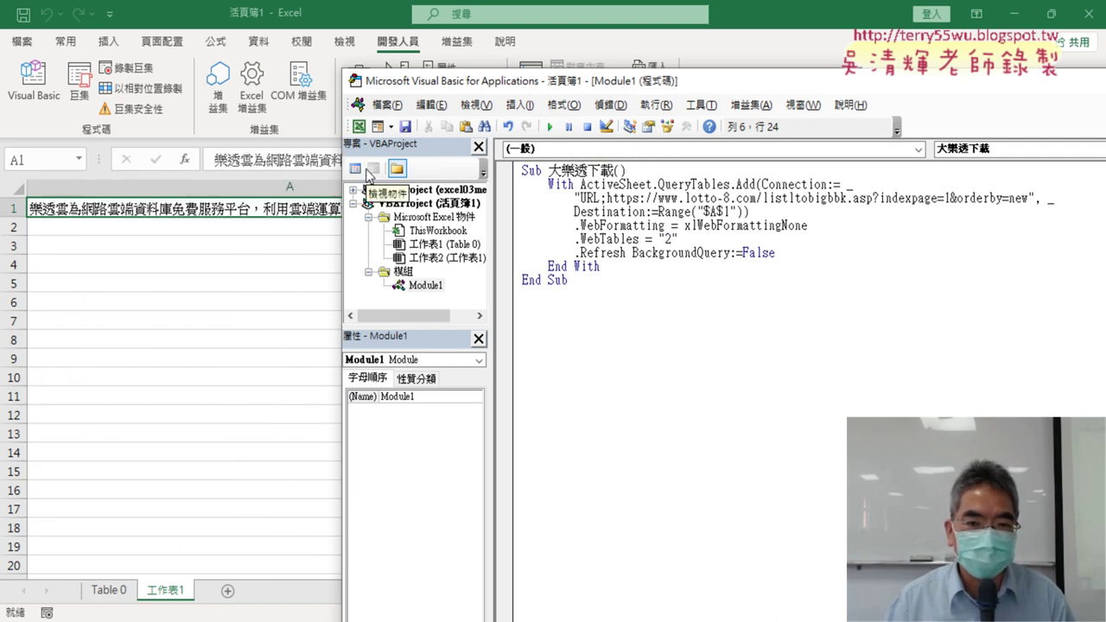
pyautogui.moveTo(485, 86)
pyautogui.mouseDown()
pyautogui.moveTo(499, 86)
pyautogui.moveTo(484, 78)
pyautogui.mouseUp()
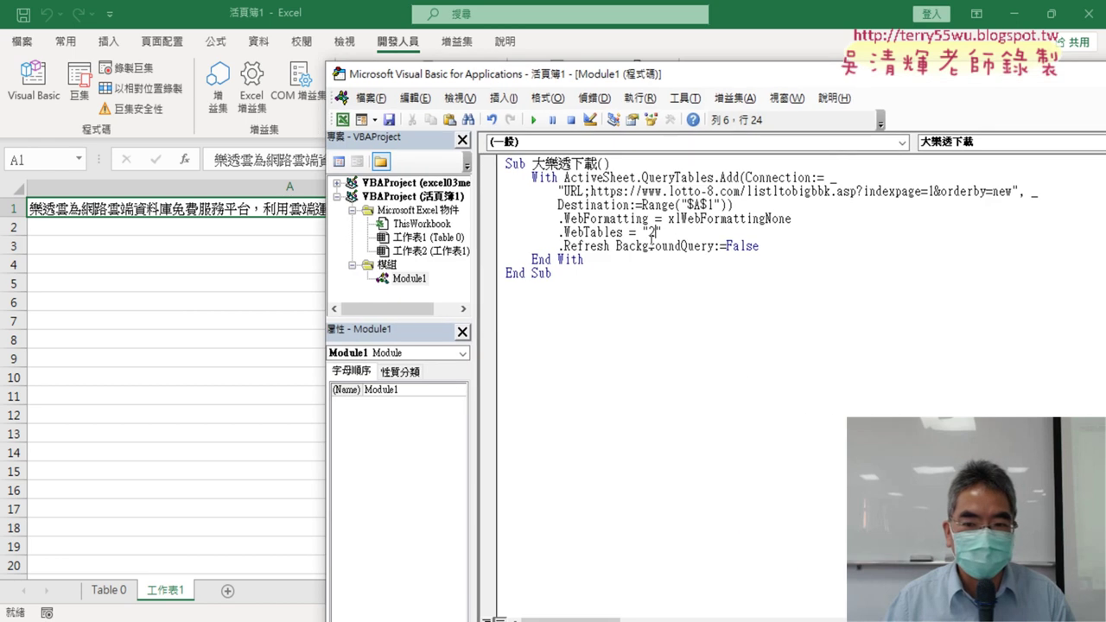
pyautogui.write('3')
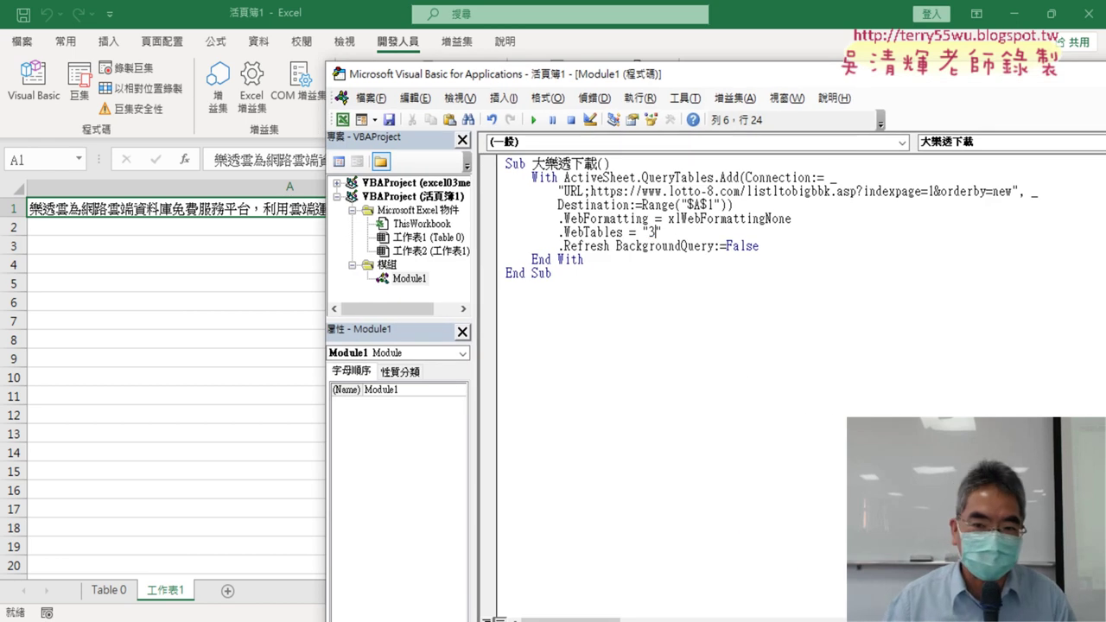
pyautogui.click(533, 119)
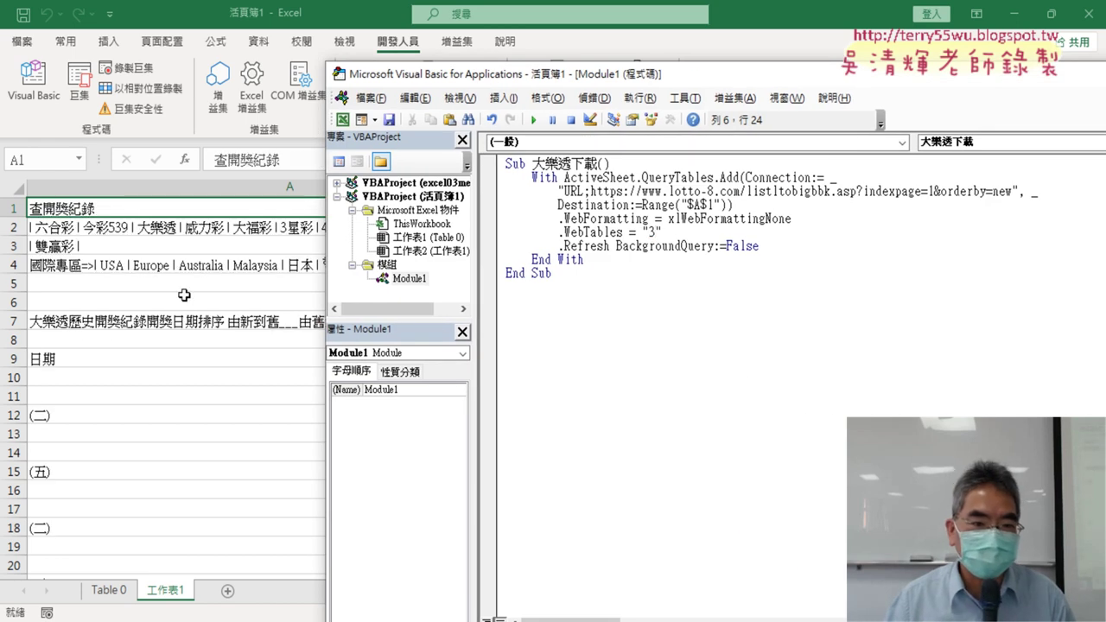
# Check the imported sheet, then rerun the macro with .WebTables set to "4"
pyautogui.hotkey('alt', 'F11')
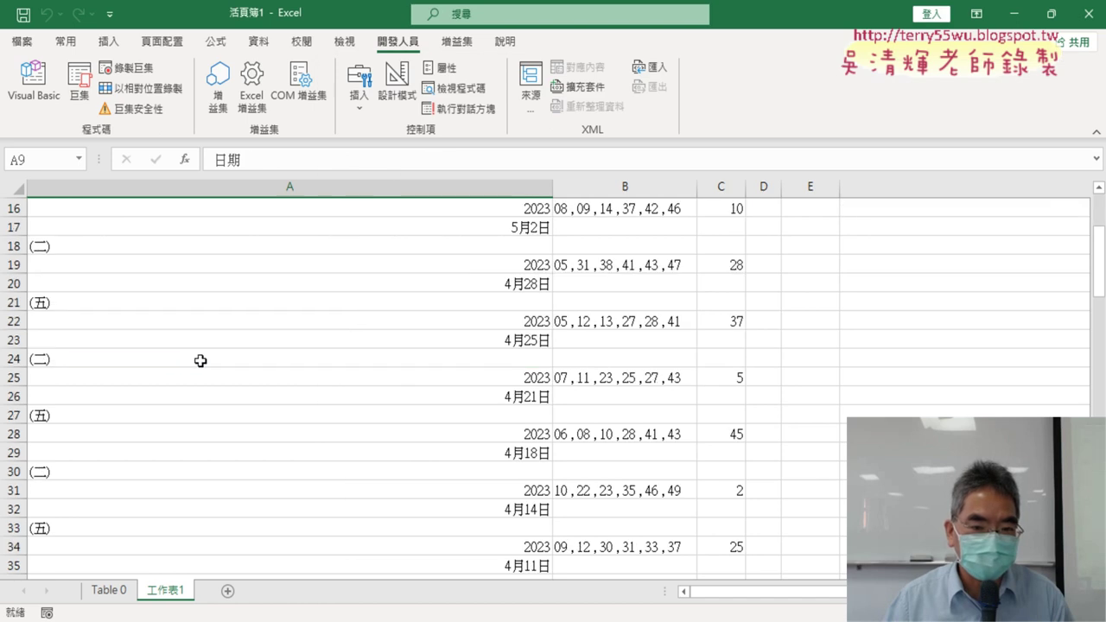
pyautogui.scroll(3, 200, 355)
pyautogui.scroll(2, 260, 337)
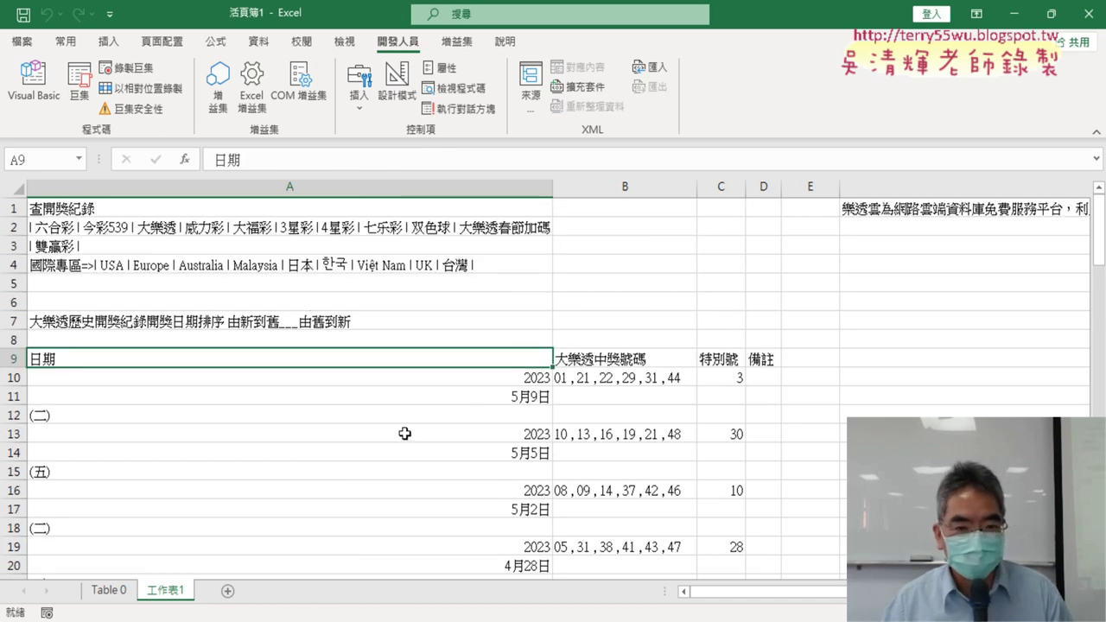
pyautogui.click(34, 87)
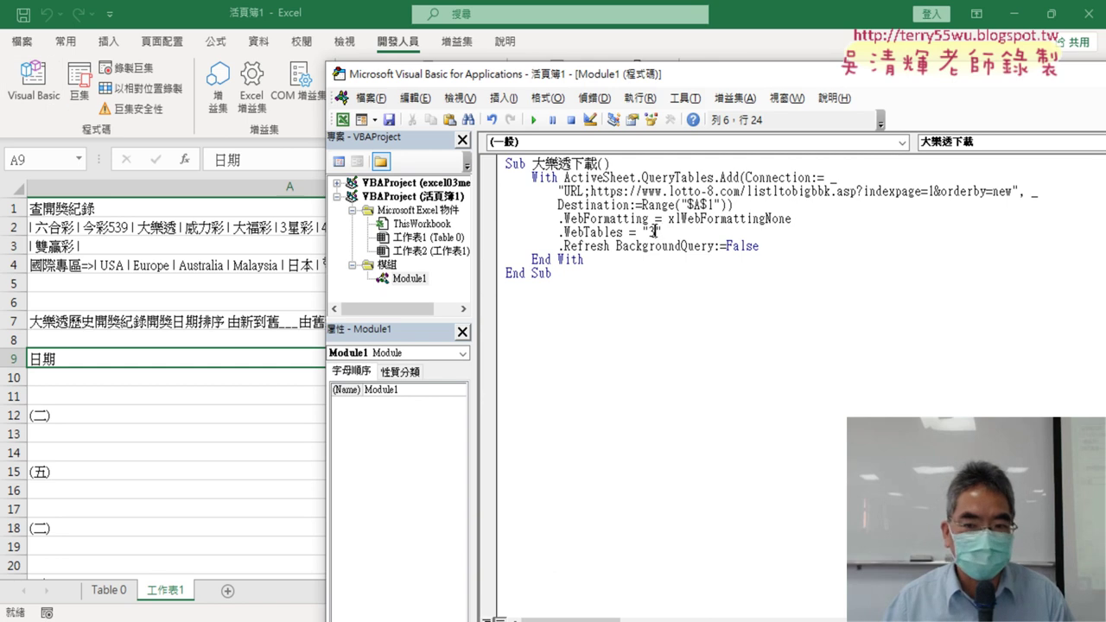
pyautogui.doubleClick(654, 232)
pyautogui.write('4')
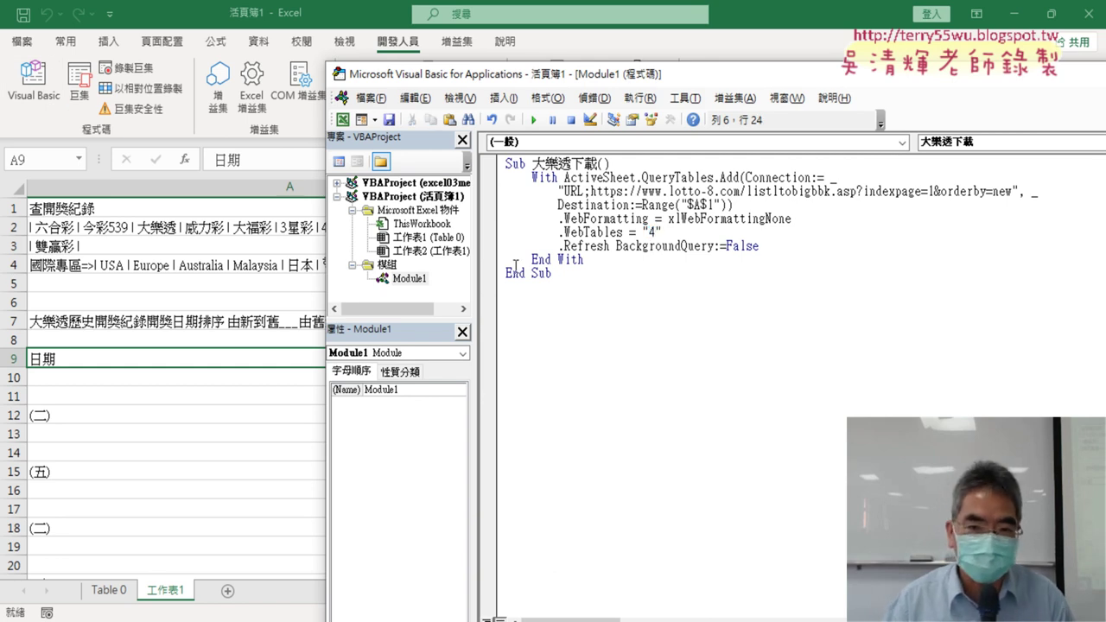
pyautogui.click(533, 120)
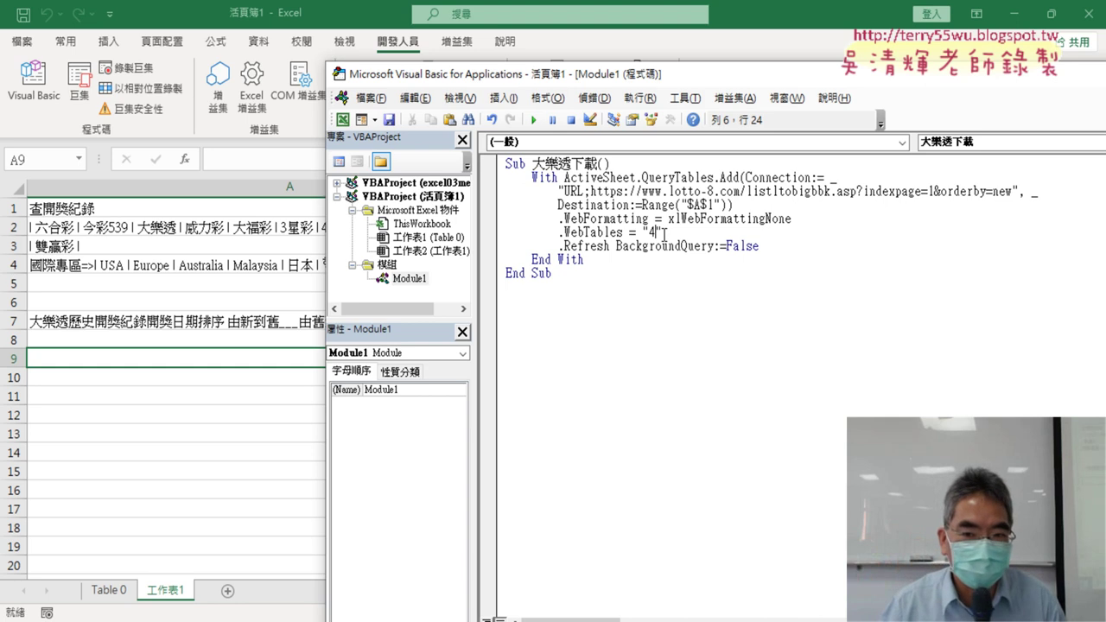
# Set .WebTables back to "5", rerun the macro and view the draw results in A–D
pyautogui.moveTo(590, 191); pyautogui.dragTo(1018, 192)
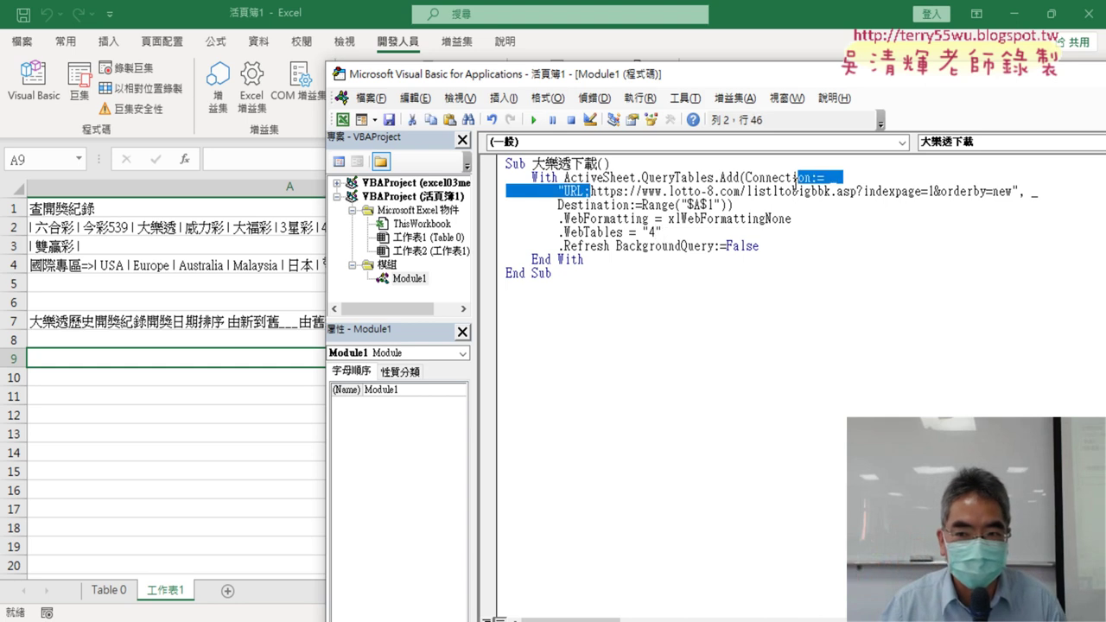
pyautogui.click(658, 232)
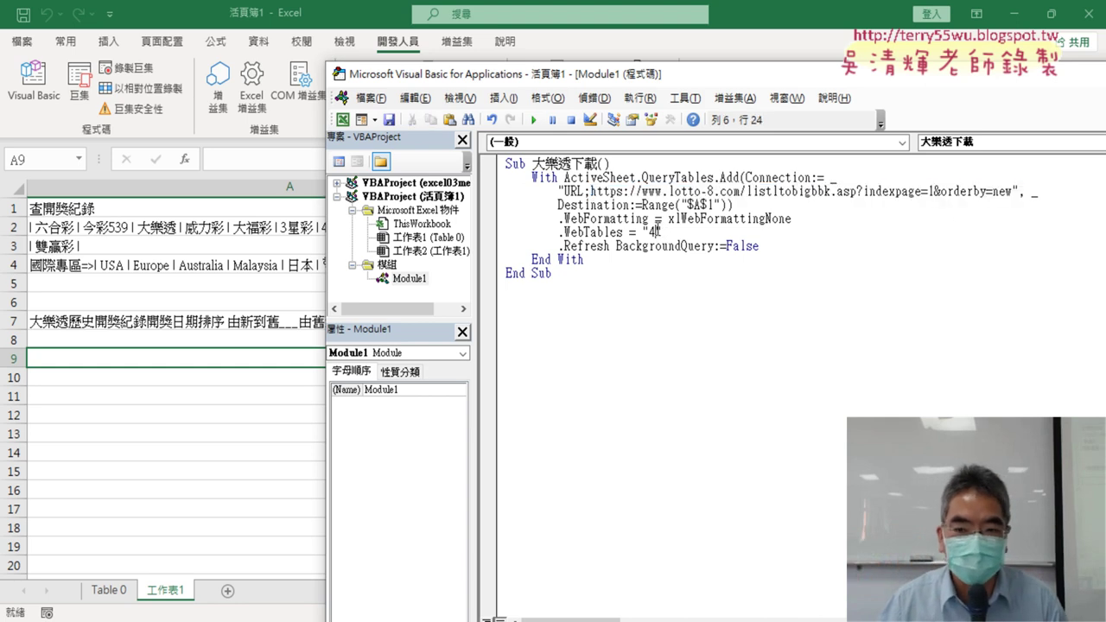
pyautogui.press('BackSpace')
pyautogui.write('5')
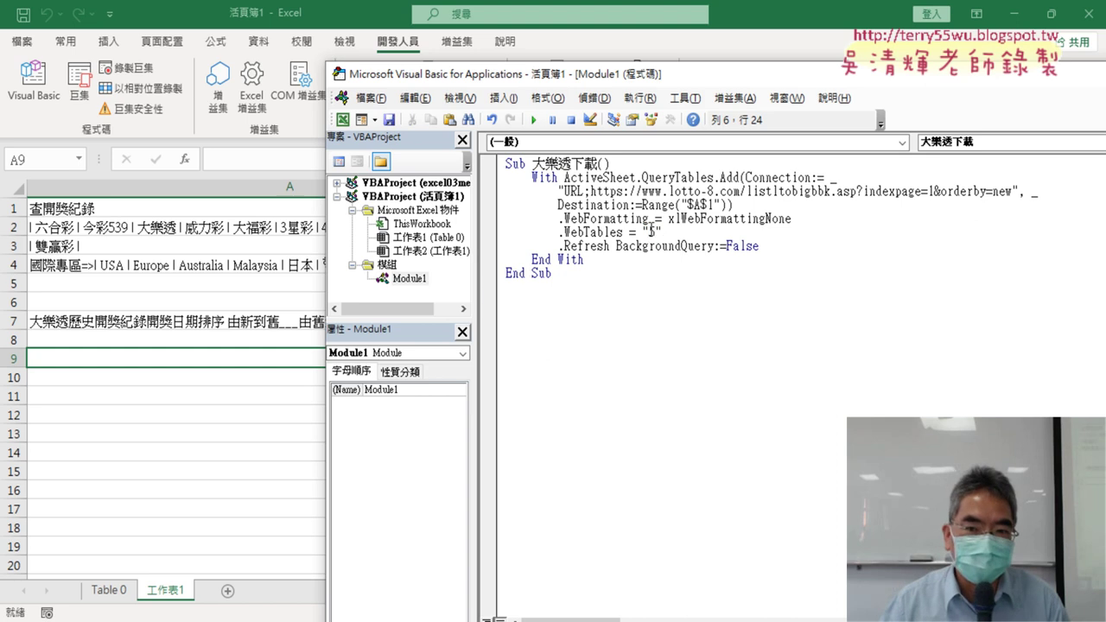
pyautogui.click(533, 120)
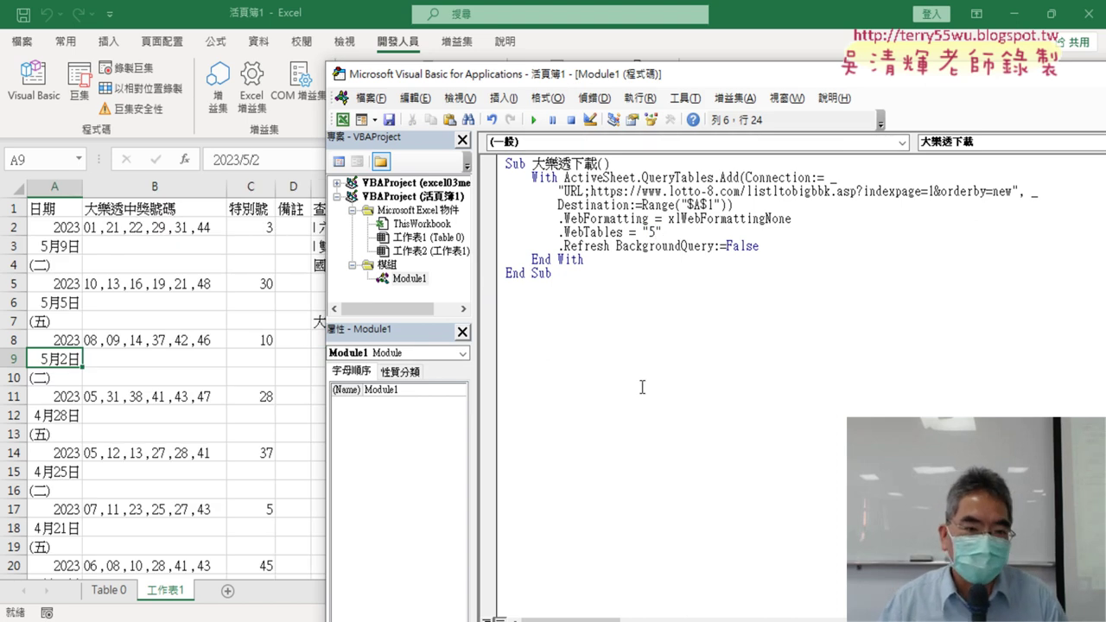
pyautogui.click(50, 208)
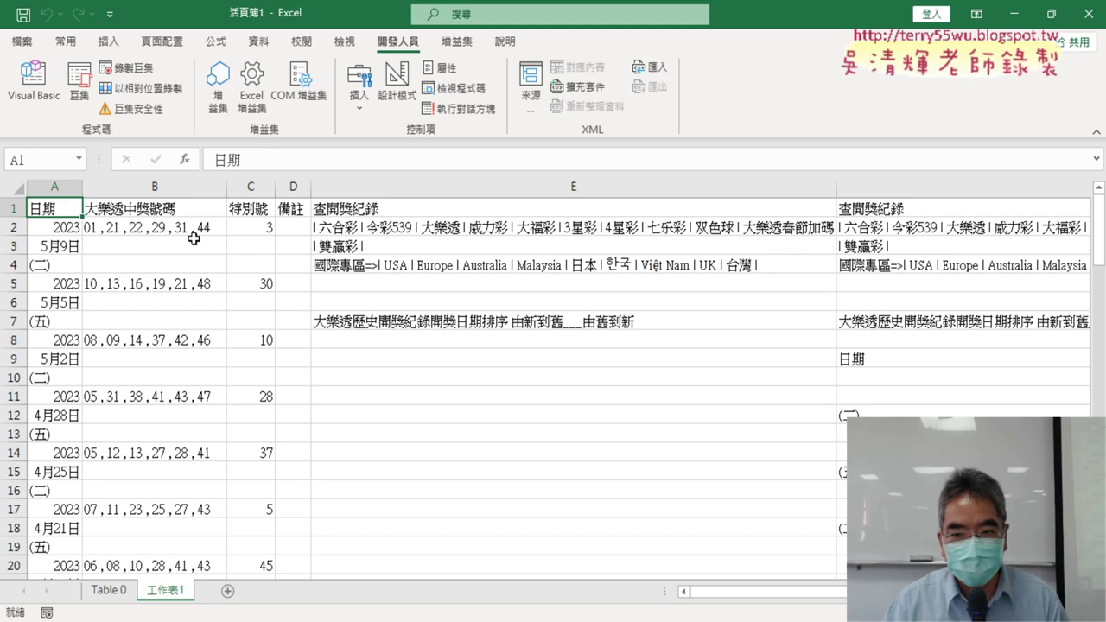
# Clear the entire worksheet, deleting its linked web query as well
pyautogui.click(16, 188)
pyautogui.press('Delete')
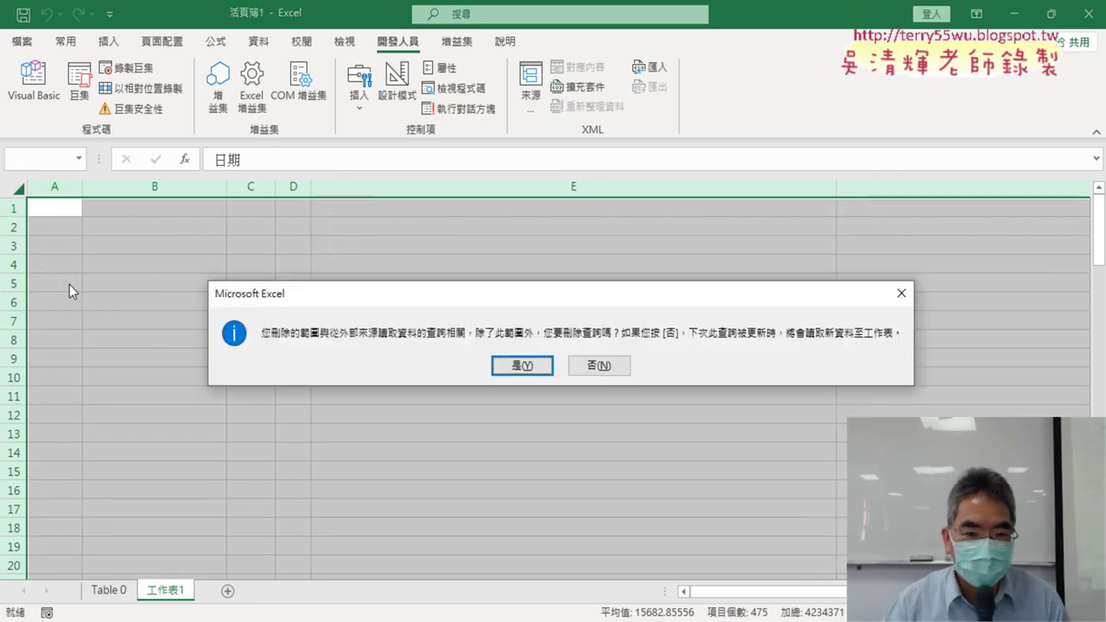
pyautogui.press('Return')
# Re-import table 5 and confirm the draw list ends at row 91
pyautogui.click(48, 91)
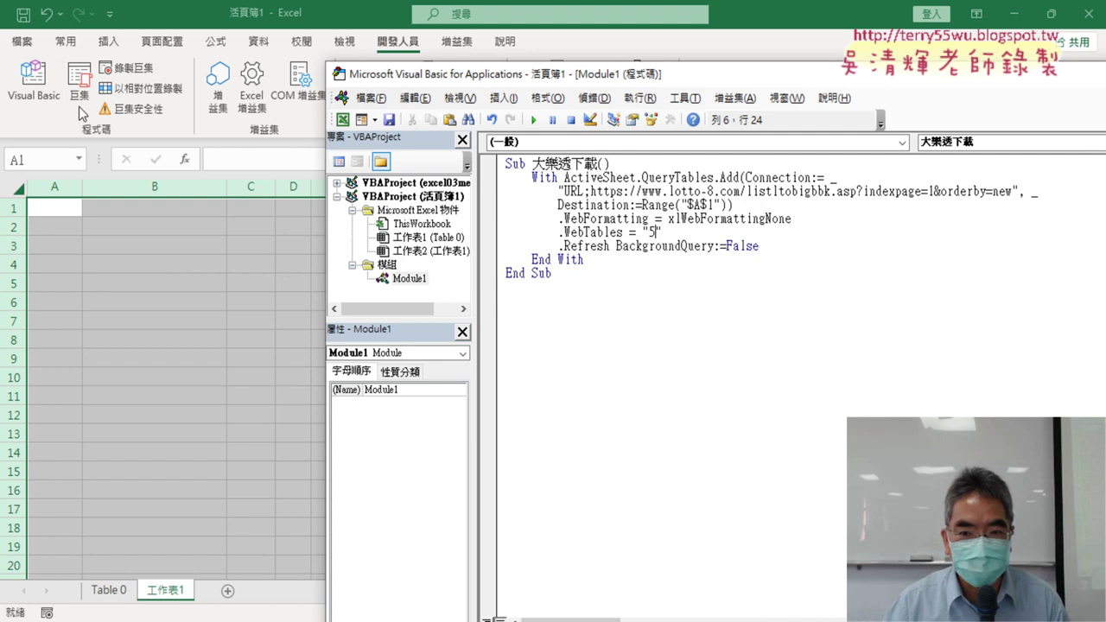
pyautogui.click(533, 120)
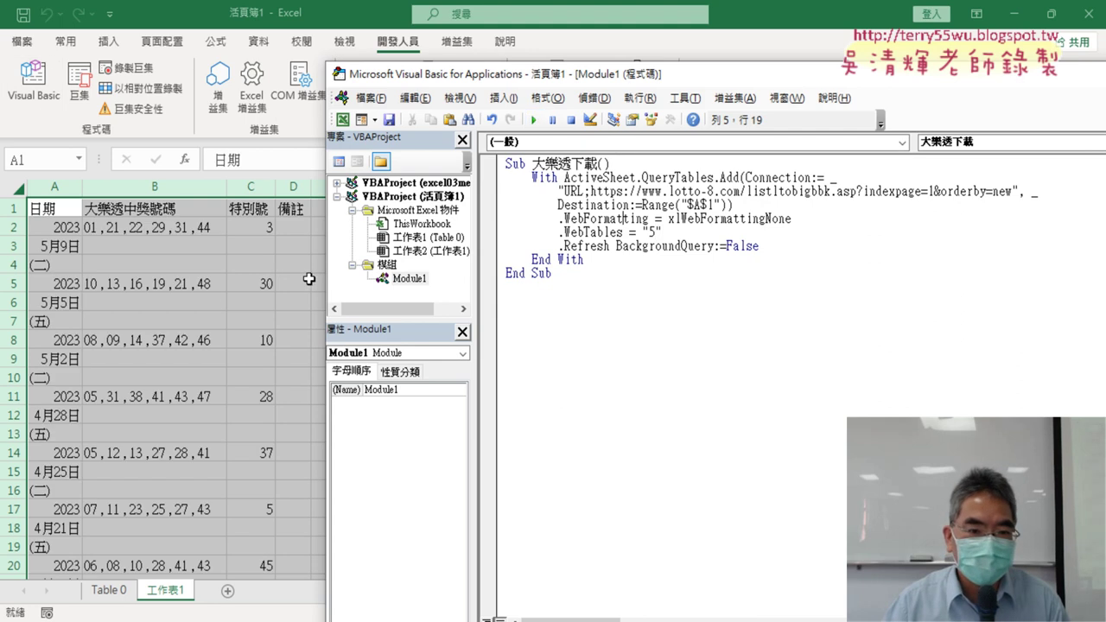
pyautogui.click(52, 210)
pyautogui.hotkey('ctrl', 'Down')
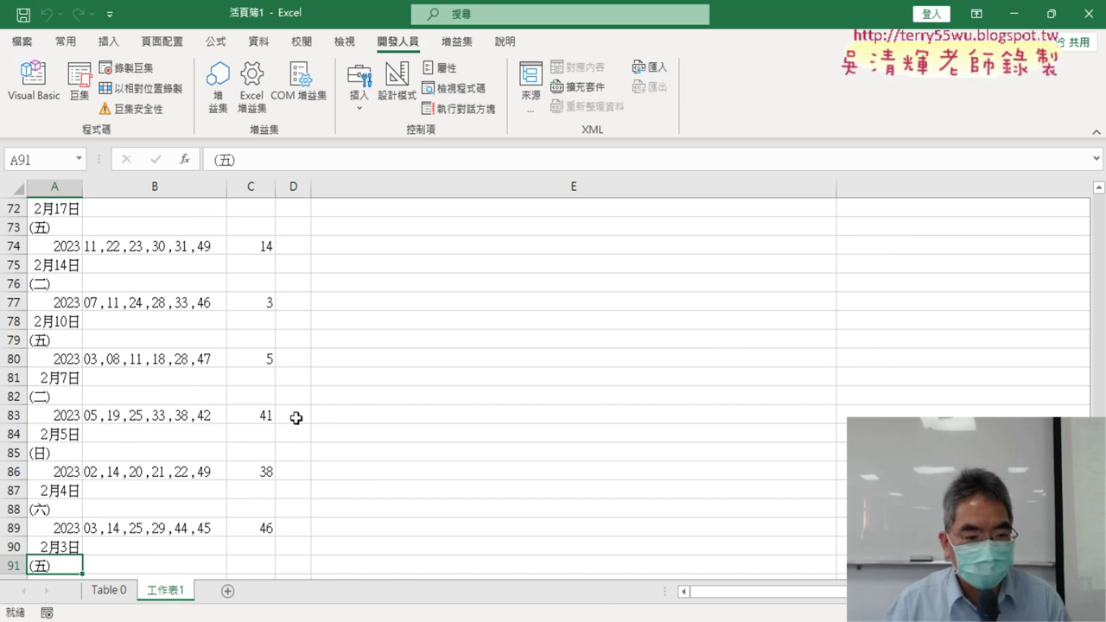
pyautogui.scroll(-2, 296, 417)
pyautogui.click(58, 473)
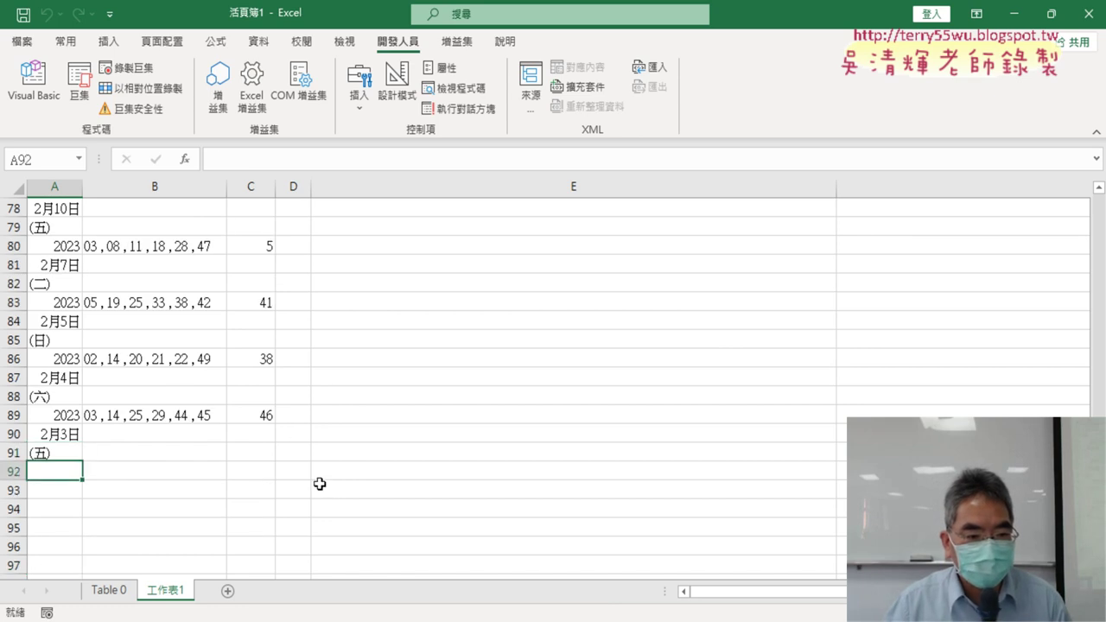
pyautogui.click(33, 82)
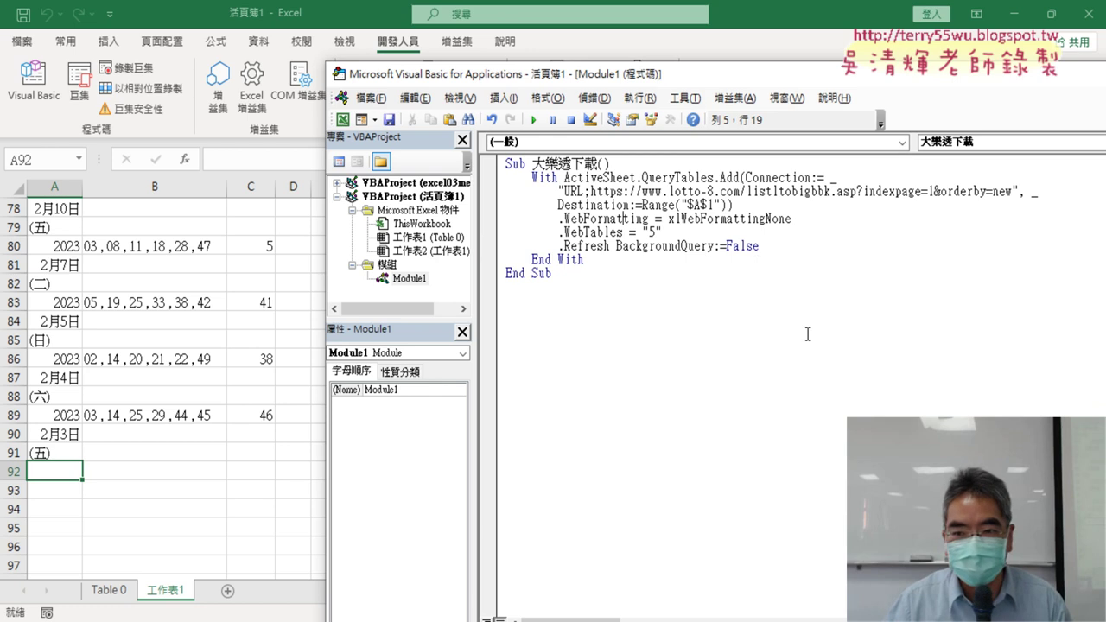
# Change the URL's indexpage from 1 to 2 and rerun the macro
pyautogui.doubleClick(931, 191)
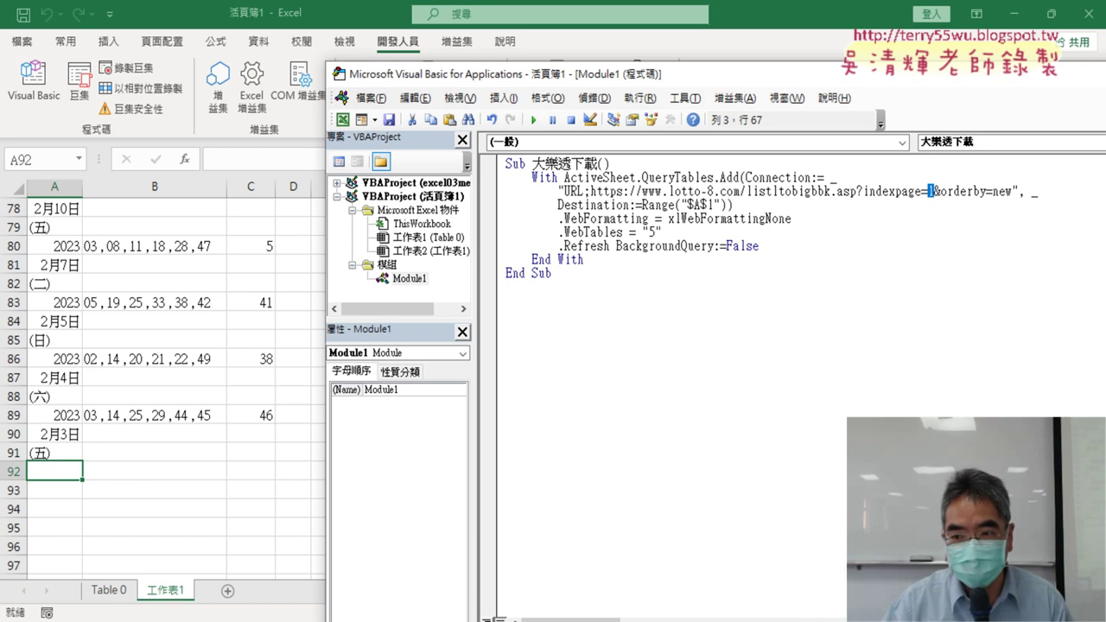
pyautogui.write('2')
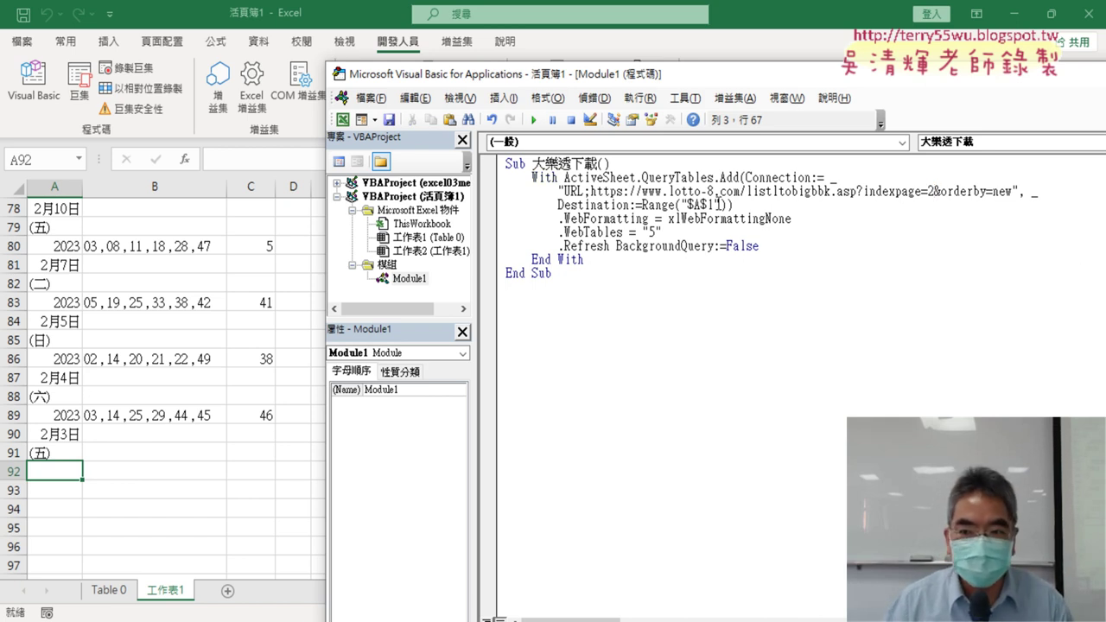
pyautogui.click(535, 121)
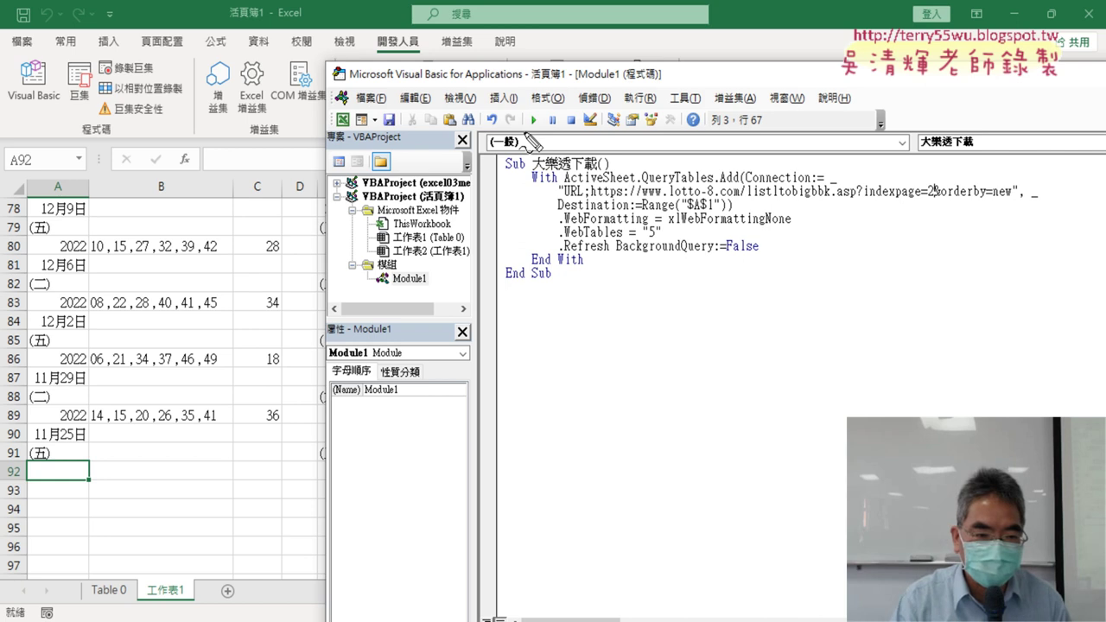
pyautogui.moveTo(76, 492); pyautogui.dragTo(74, 484)
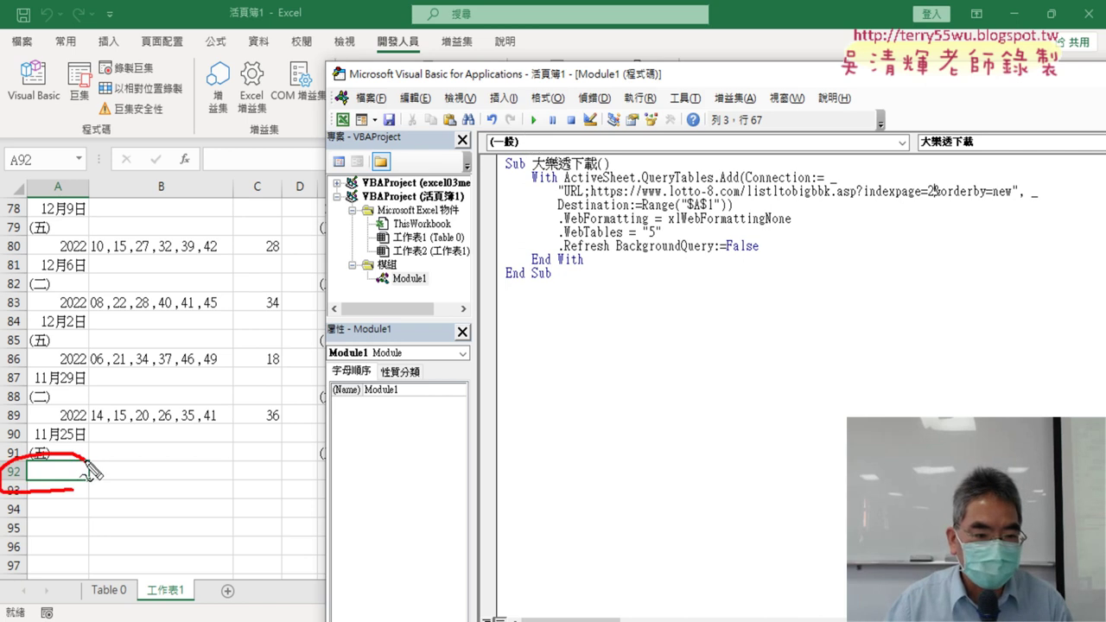
# Review page-2 draws in A–D with page-1 draws shifted to columns E–H
pyautogui.click(173, 453)
pyautogui.scroll(12, 178, 453)
pyautogui.scroll(11, 181, 454)
pyautogui.scroll(3, 181, 453)
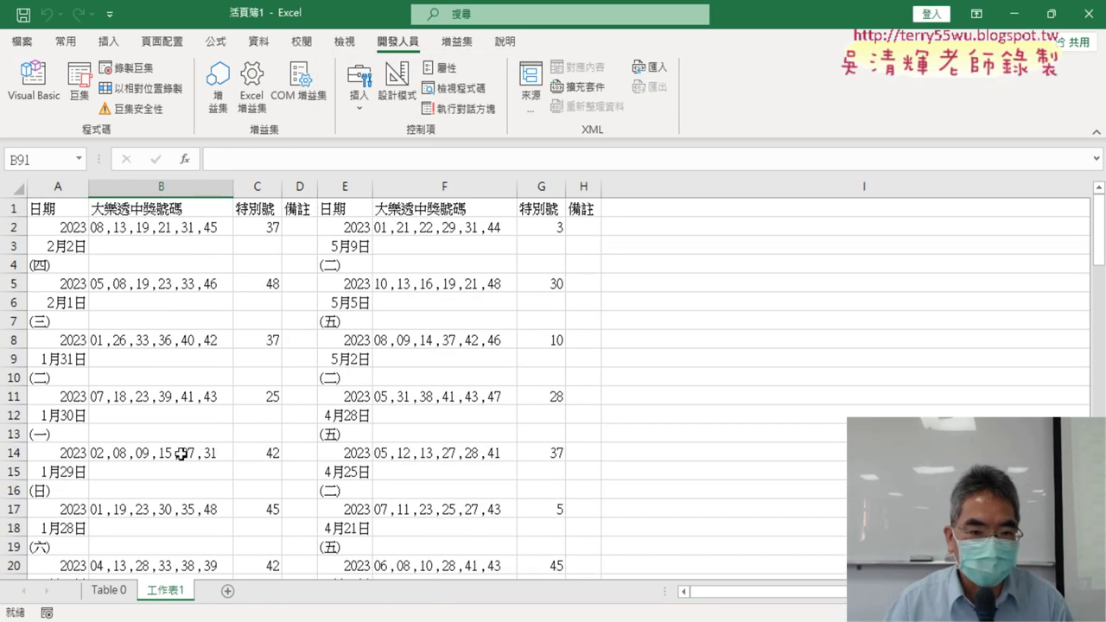
pyautogui.moveTo(354, 186); pyautogui.dragTo(571, 186)
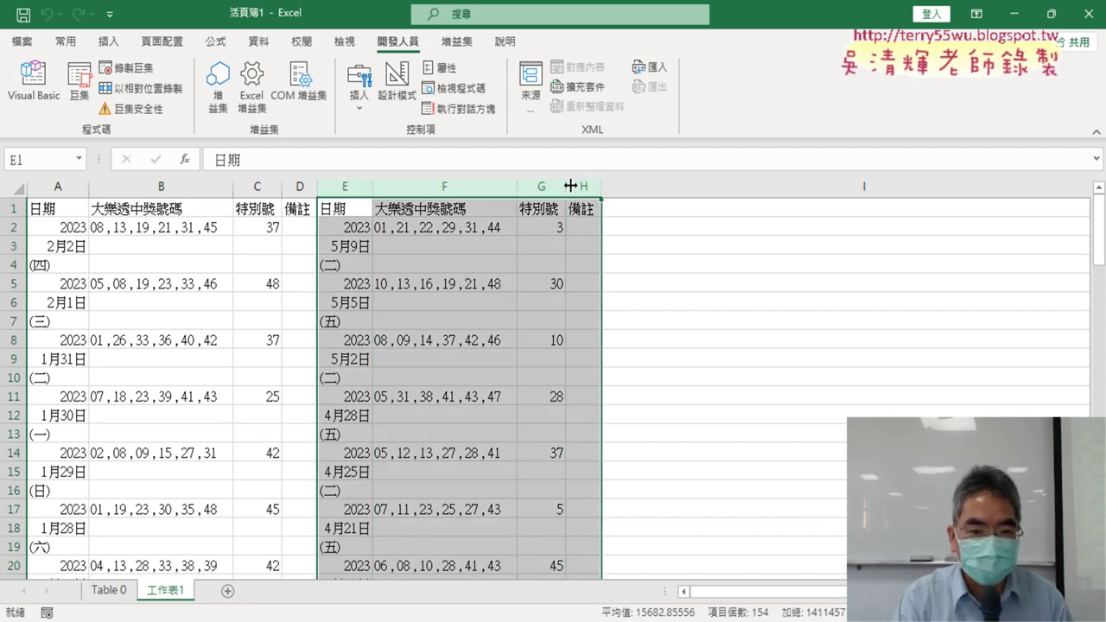
pyautogui.moveTo(323, 151); pyautogui.dragTo(329, 378)
pyautogui.moveTo(342, 151)
pyautogui.mouseDown()
pyautogui.moveTo(461, 153)
pyautogui.moveTo(437, 173)
pyautogui.mouseUp()
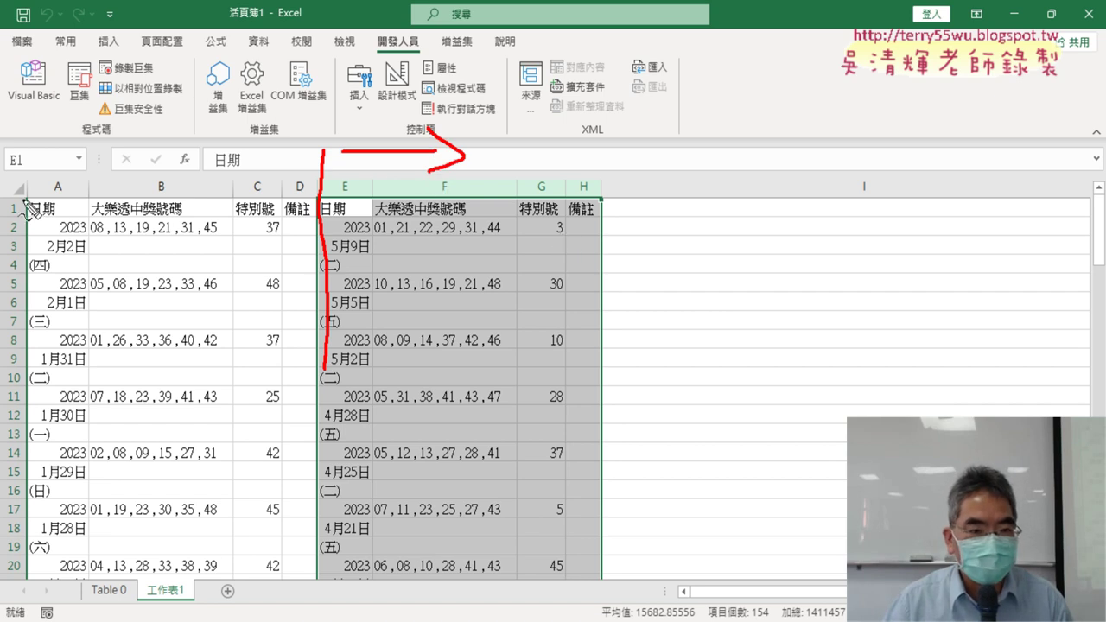
pyautogui.moveTo(22, 189); pyautogui.dragTo(22, 257)
pyautogui.moveTo(159, 110); pyautogui.dragTo(203, 158)
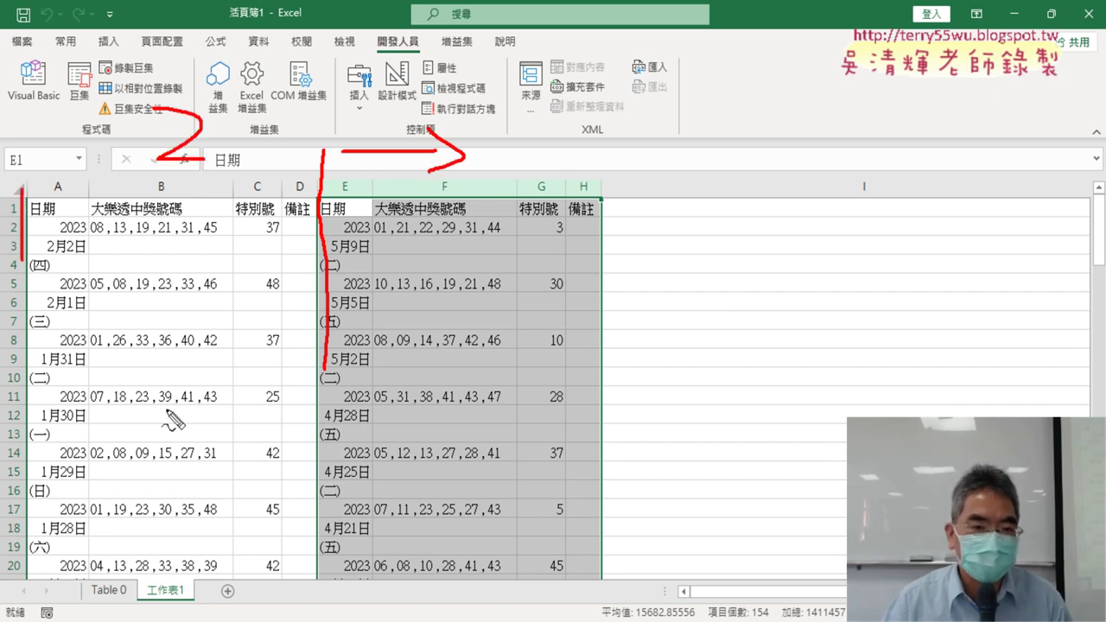
pyautogui.press('Escape')
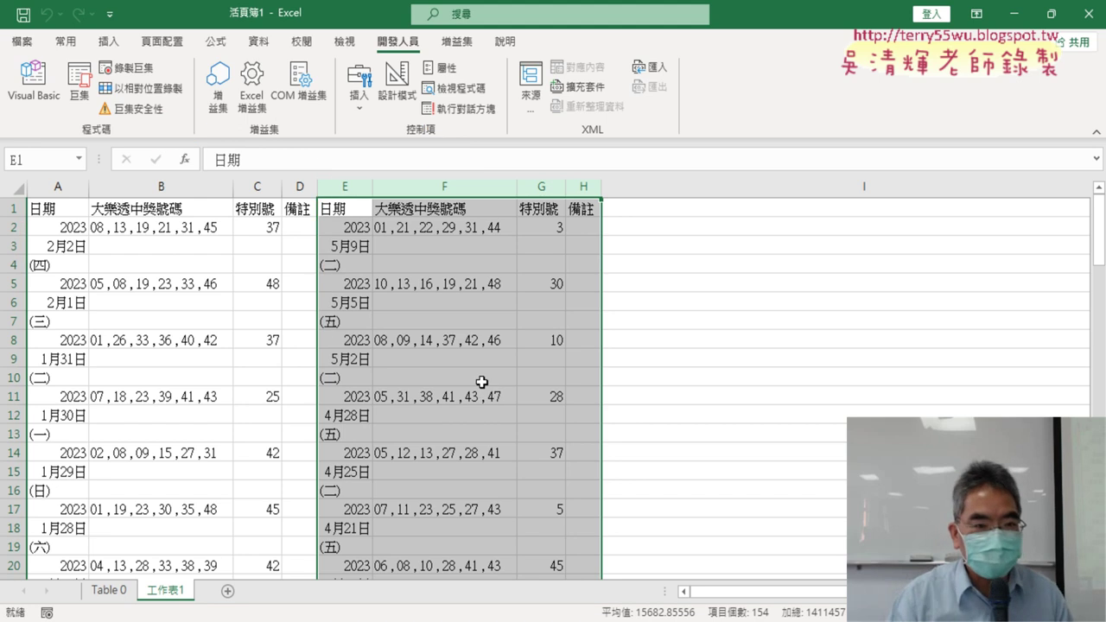
pyautogui.click(57, 100)
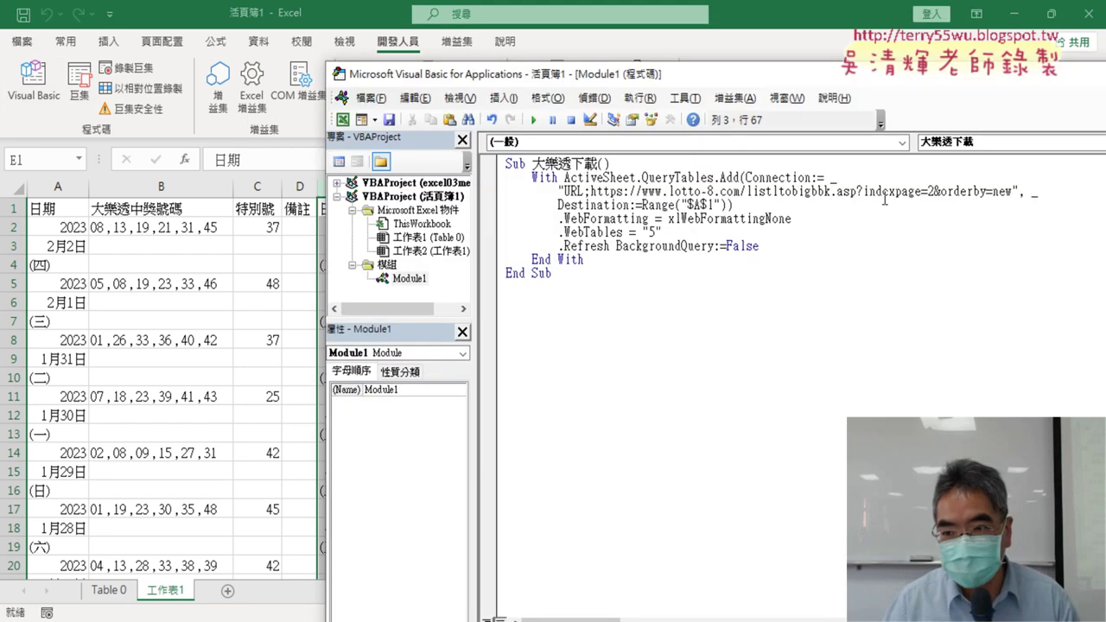
# Set indexpage to 3 and rerun, importing 2022 page-3 draws into A–D
pyautogui.write('3')
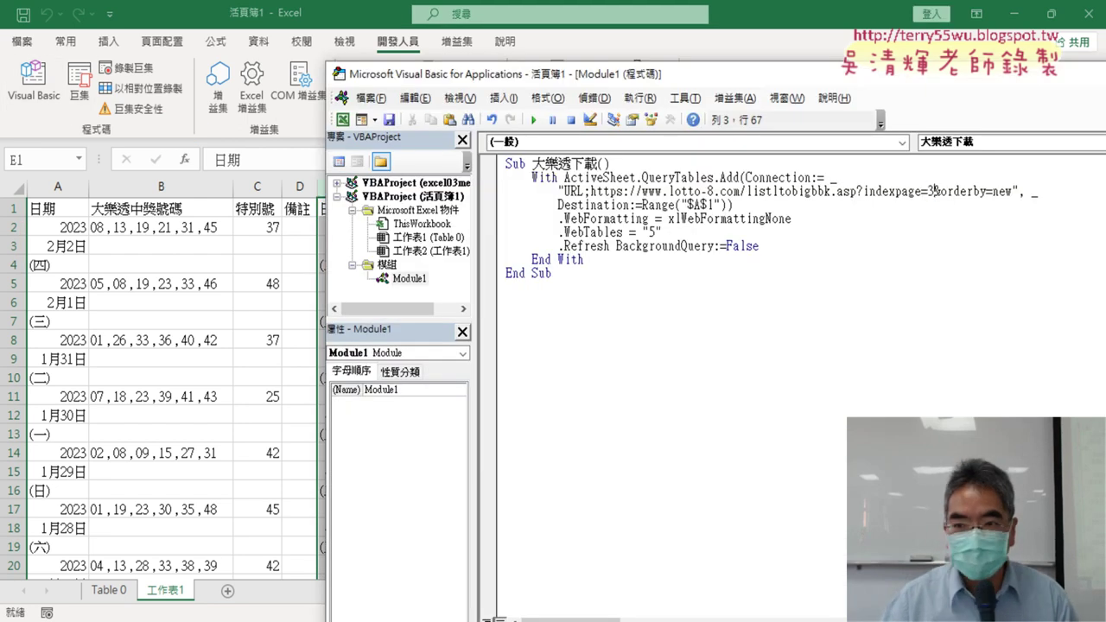
pyautogui.click(772, 234)
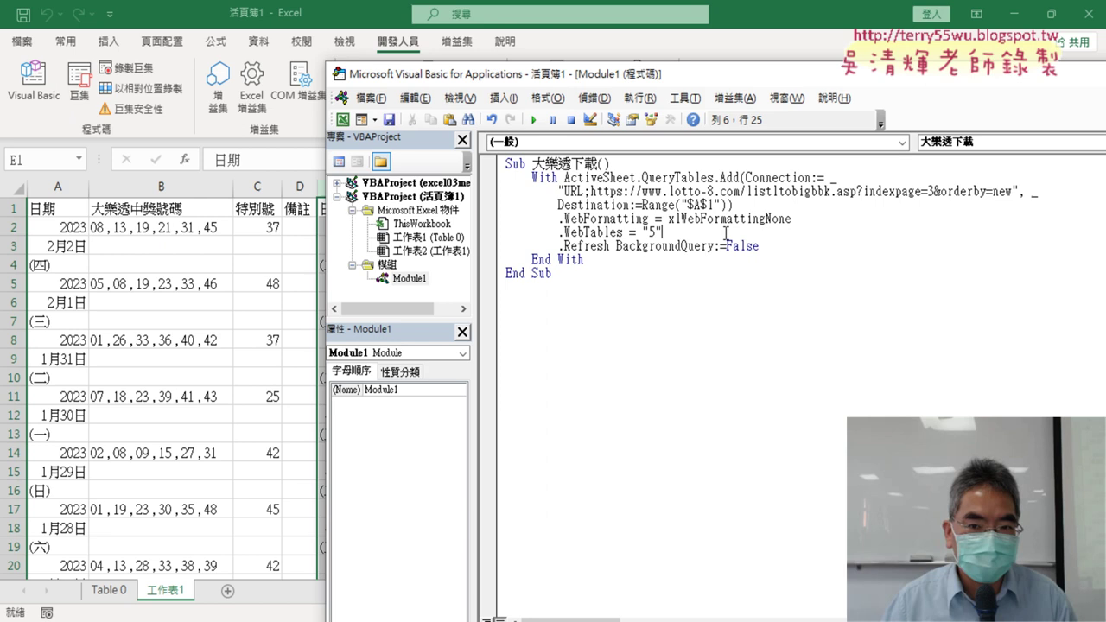
pyautogui.click(533, 120)
pyautogui.click(177, 320)
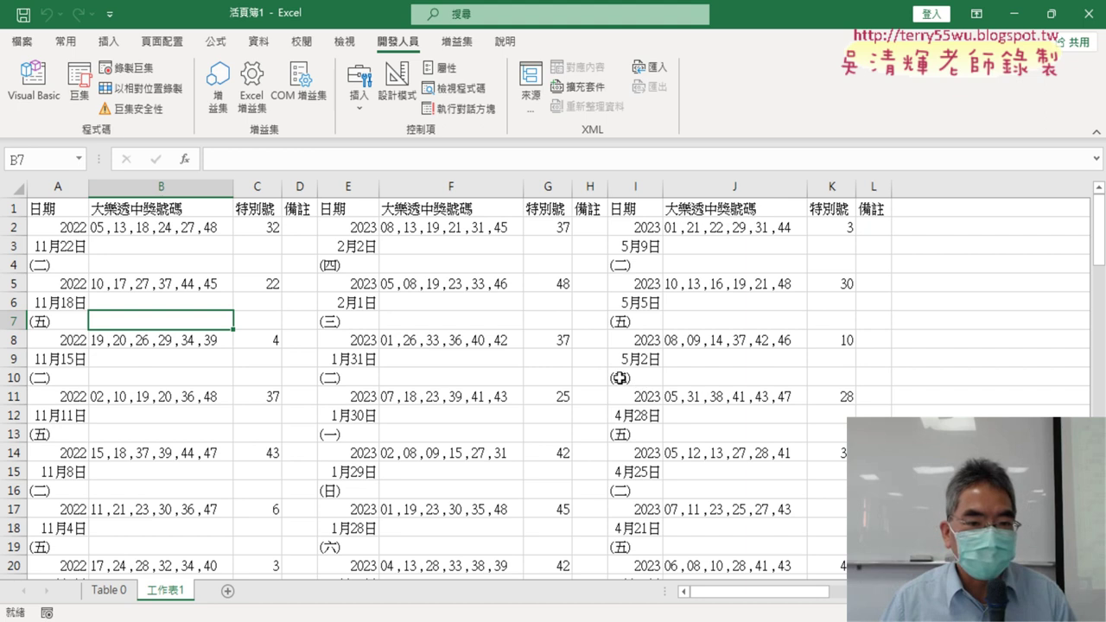
pyautogui.click(33, 82)
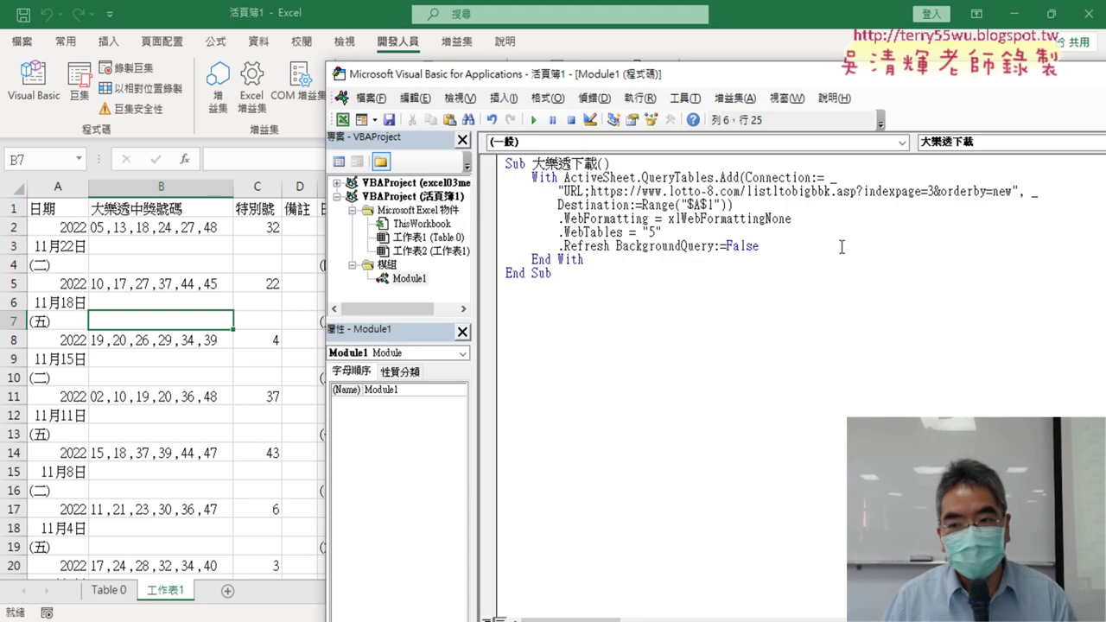
# Highlight the indexpage number, Destination argument and $A$1 target range in the code
pyautogui.doubleClick(928, 191)
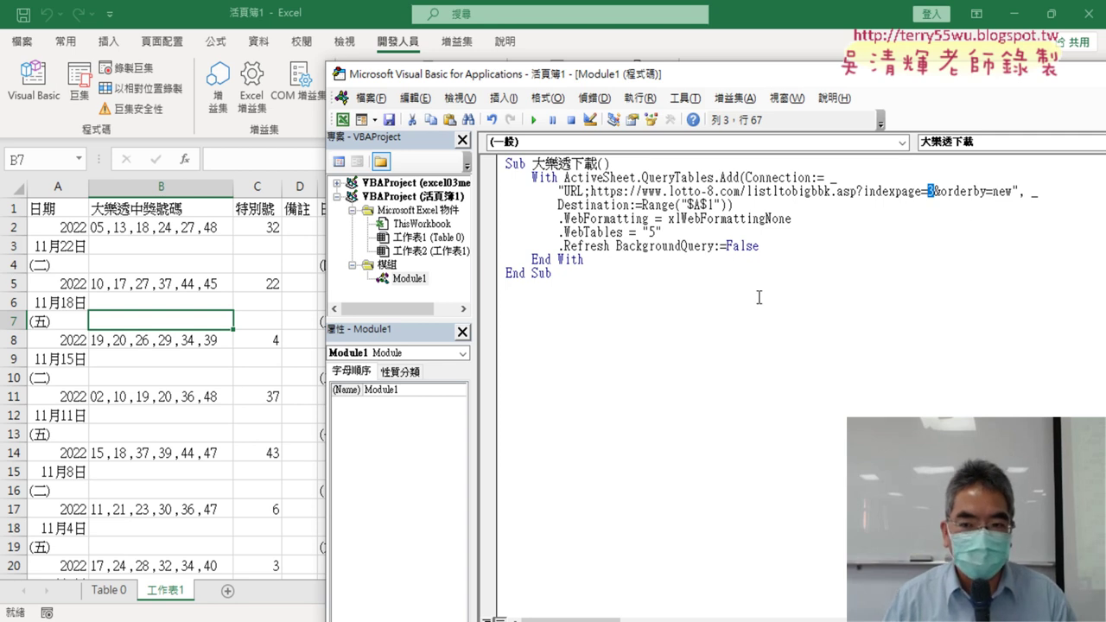
pyautogui.moveTo(557, 205); pyautogui.dragTo(615, 205)
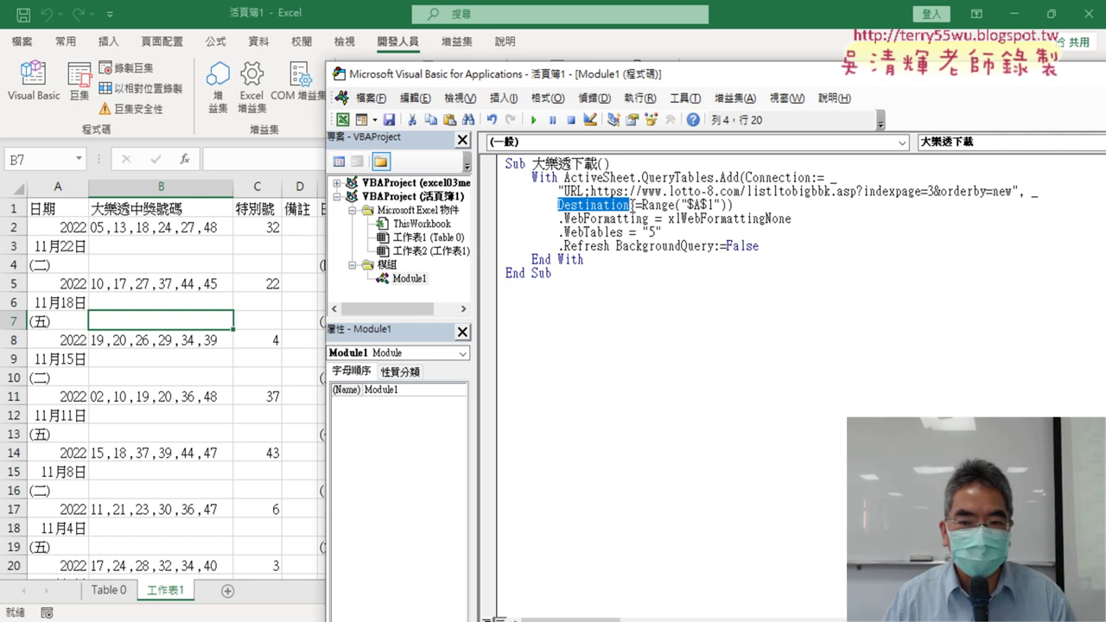
pyautogui.moveTo(642, 205); pyautogui.dragTo(719, 204)
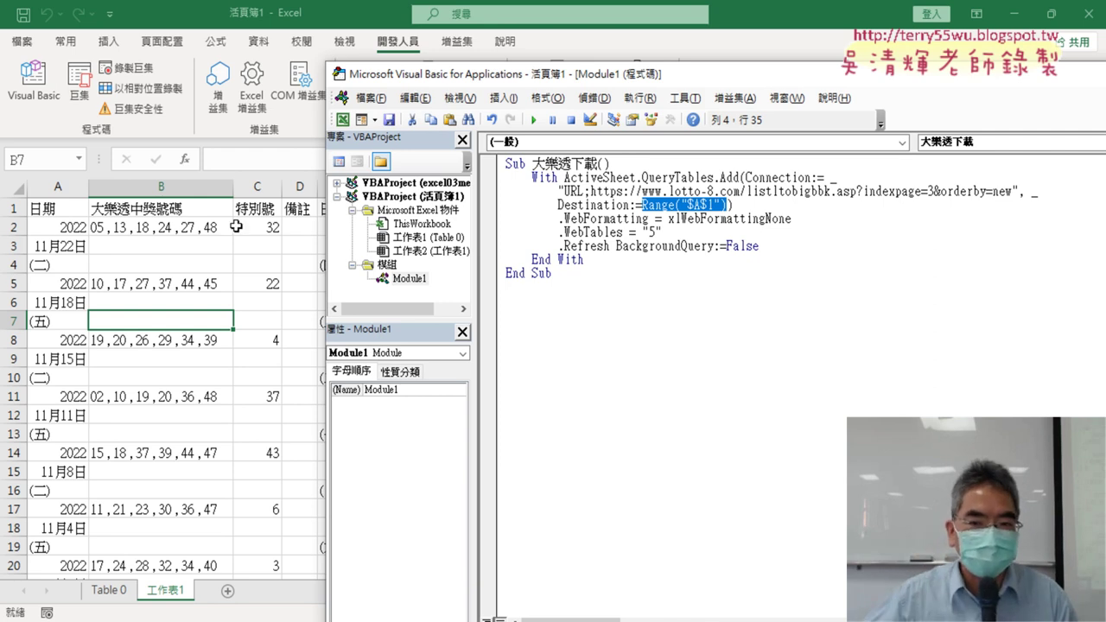
pyautogui.click(749, 220)
pyautogui.moveTo(715, 204); pyautogui.dragTo(708, 204)
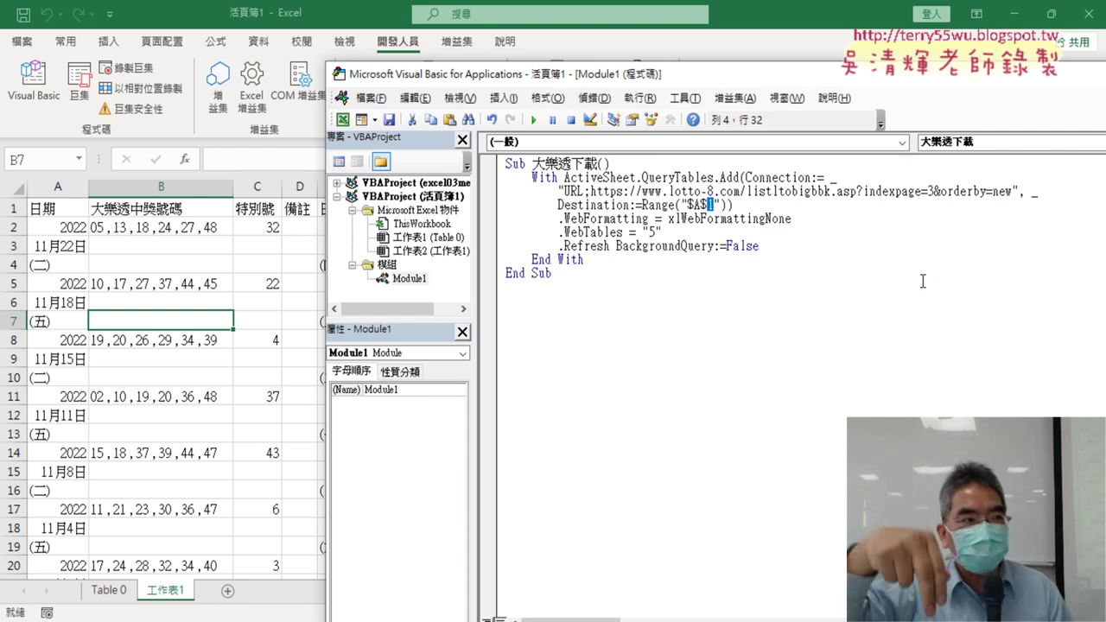
# Confirm the page-3 draws end at row 91, then select the whole download macro
pyautogui.click(63, 207)
pyautogui.hotkey('ctrl', 'Down')
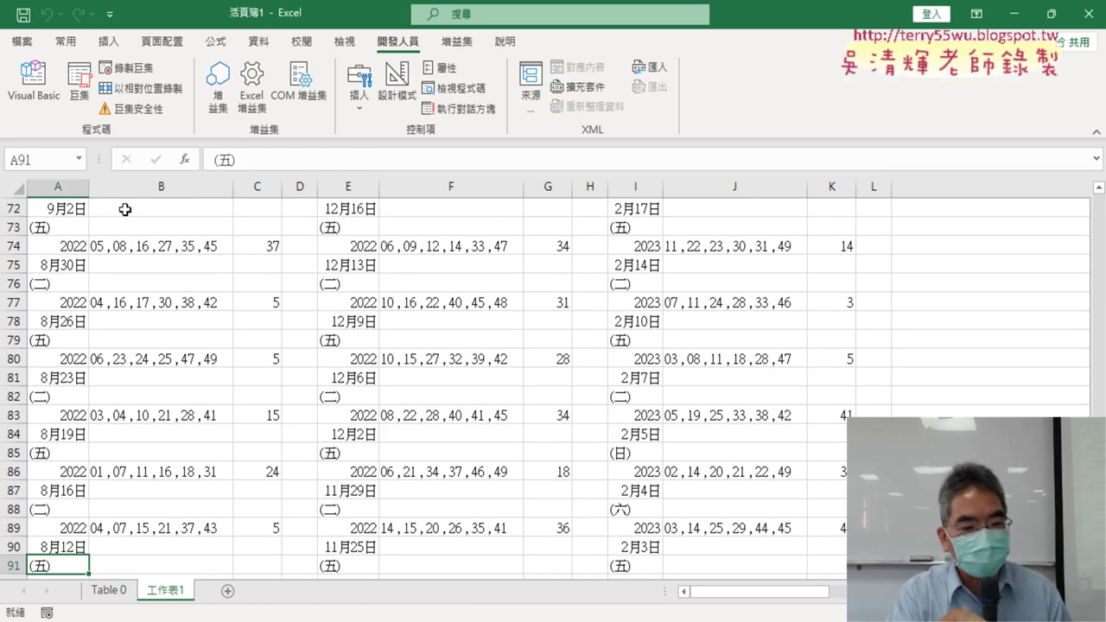
pyautogui.press('Down')
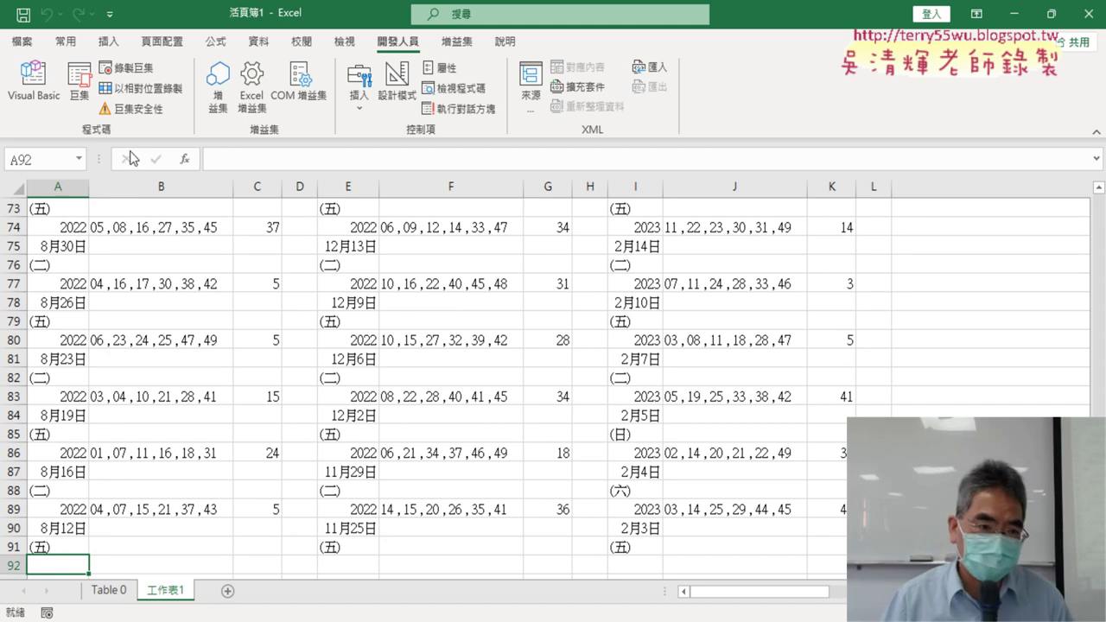
pyautogui.click(34, 82)
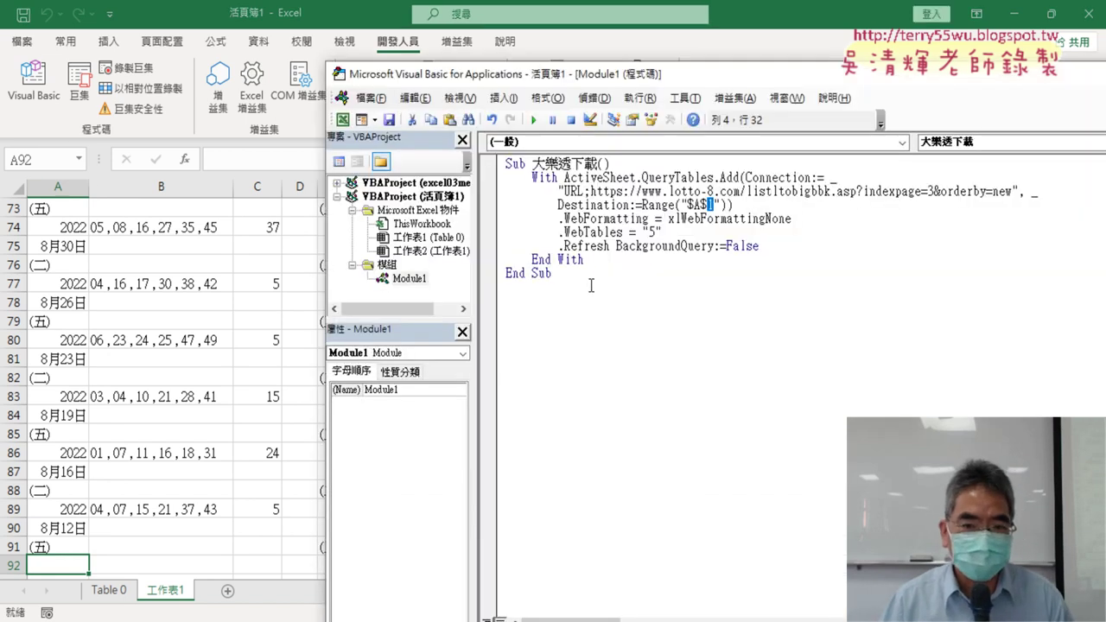
pyautogui.moveTo(591, 286); pyautogui.dragTo(487, 165)
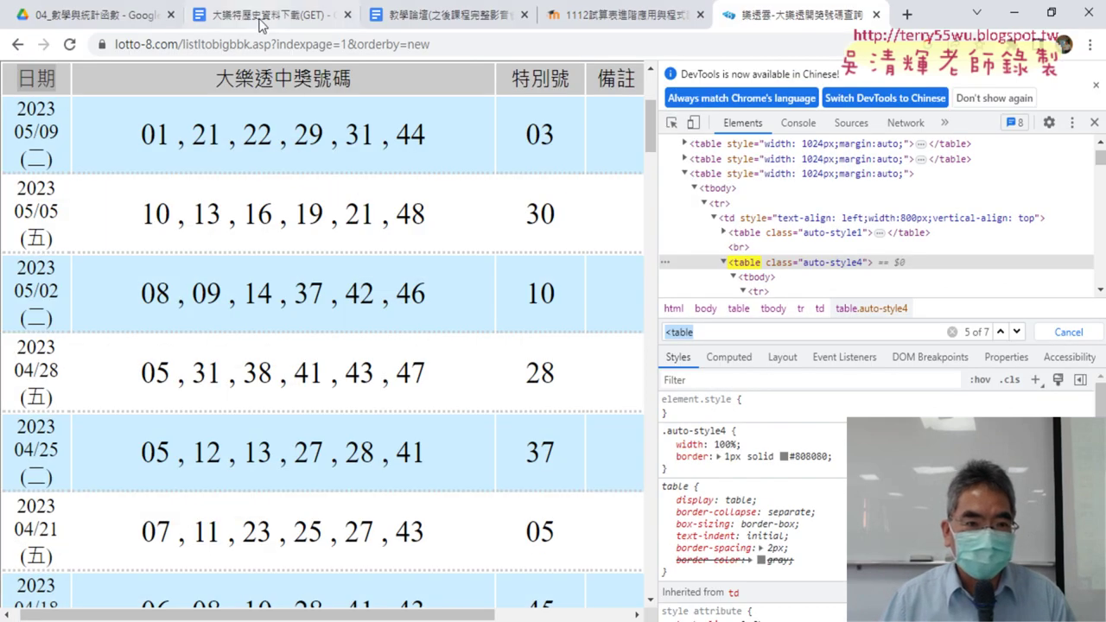
# Sort Drive by 名稱 and open 大樂特歷史資料下載(GET) from the 04_數學與統計函數 folder
pyautogui.click(263, 15)
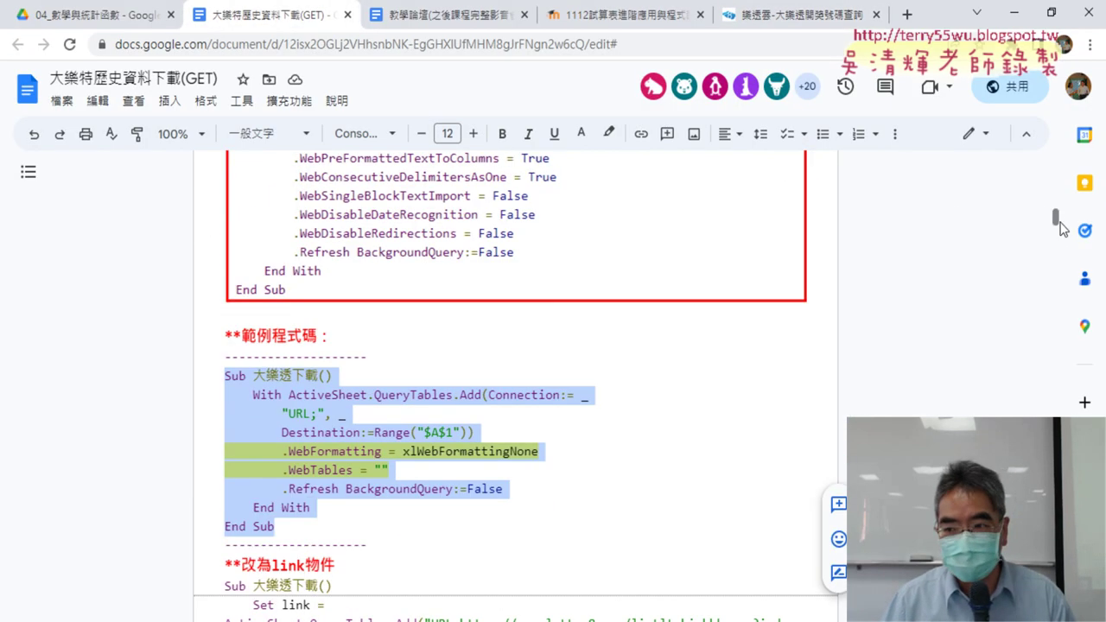
pyautogui.click(81, 21)
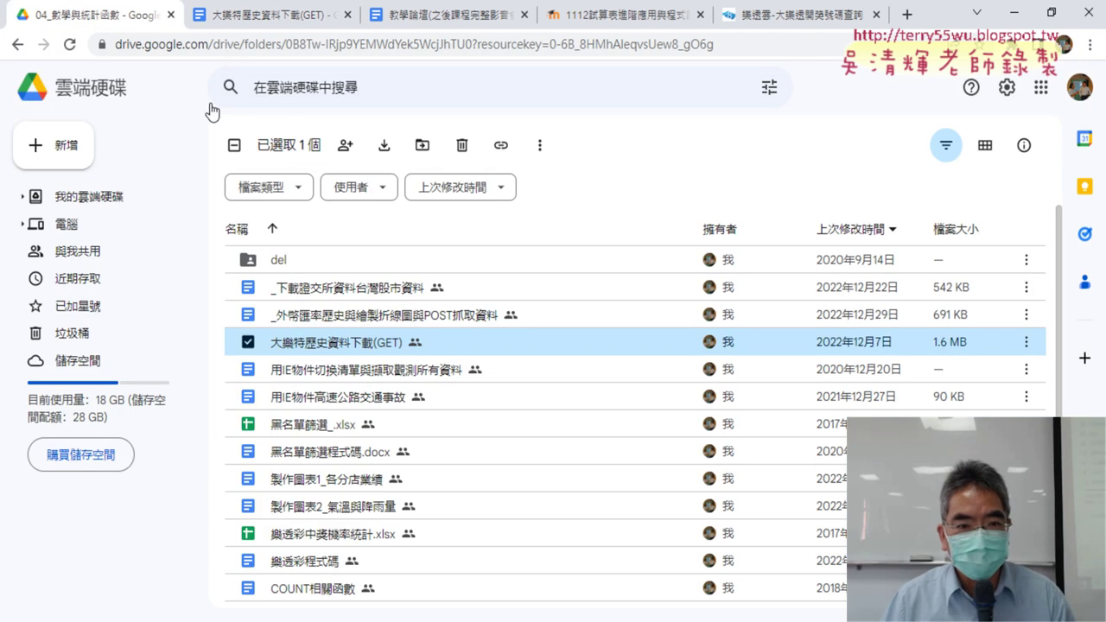
pyautogui.click(271, 229)
pyautogui.click(272, 229)
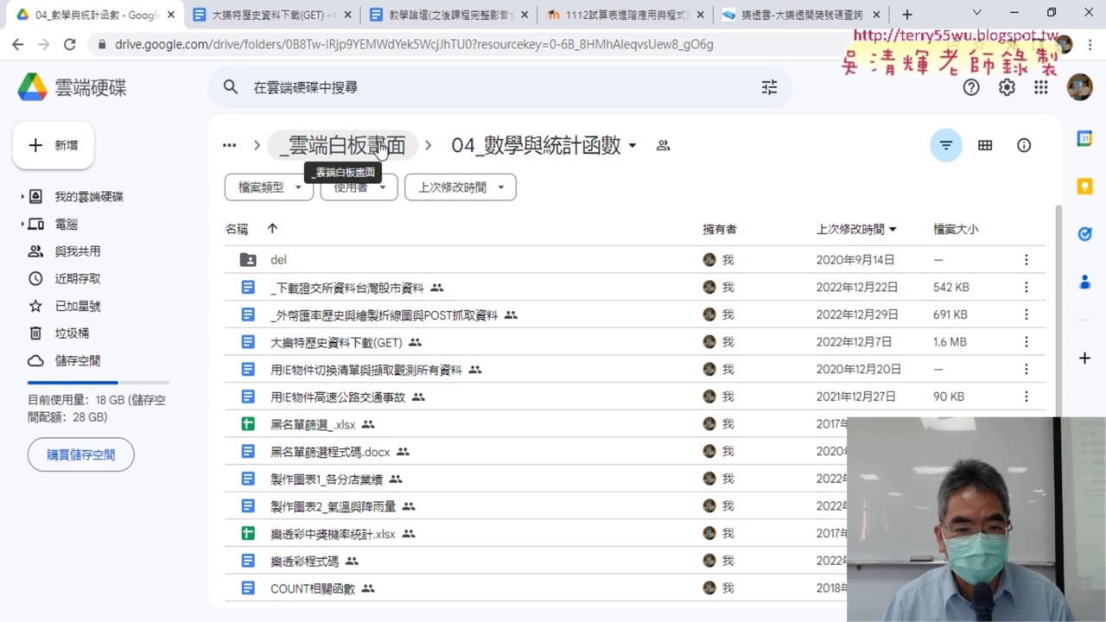
pyautogui.click(342, 145)
pyautogui.doubleClick(326, 346)
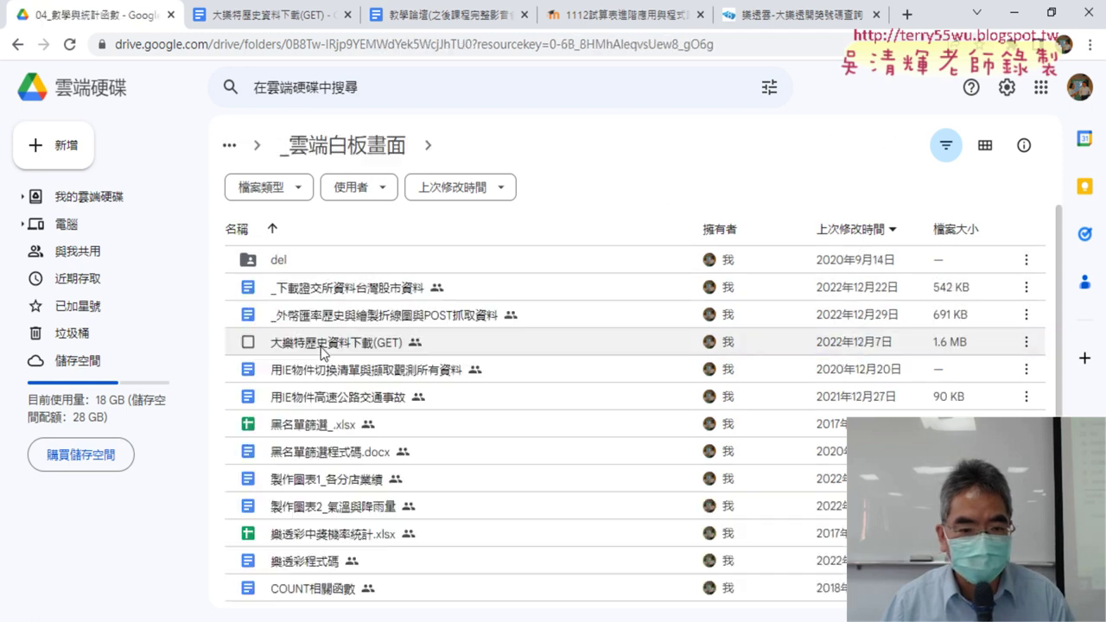
pyautogui.doubleClick(344, 343)
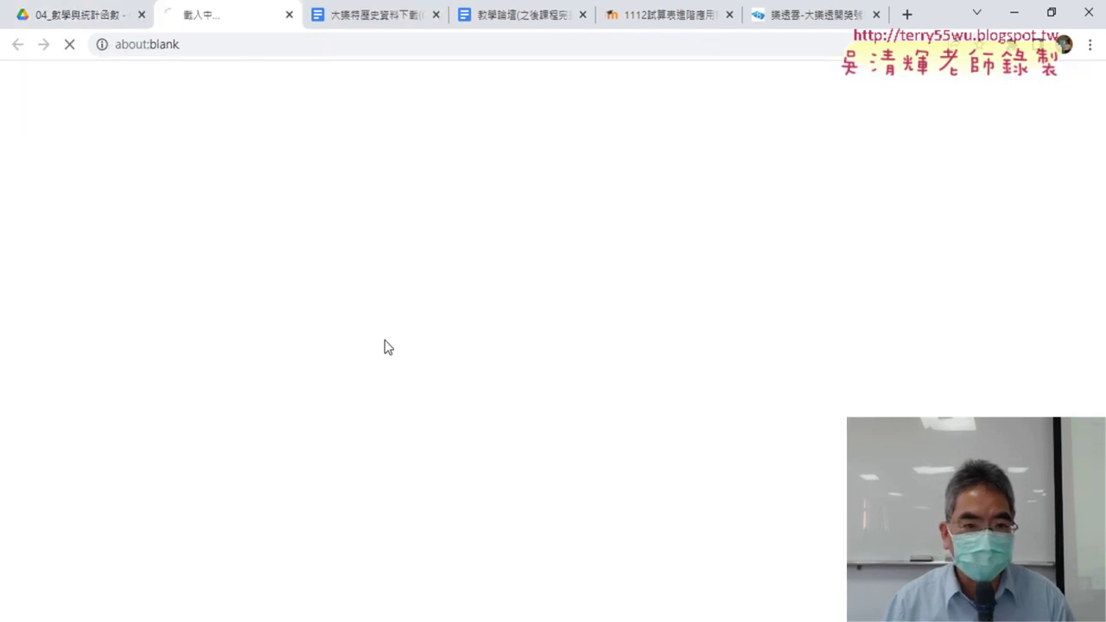
# Scroll to the 範例程式碼 heading and select the sample Sub 大樂透下載() code block
pyautogui.scroll(-5, 384, 338)
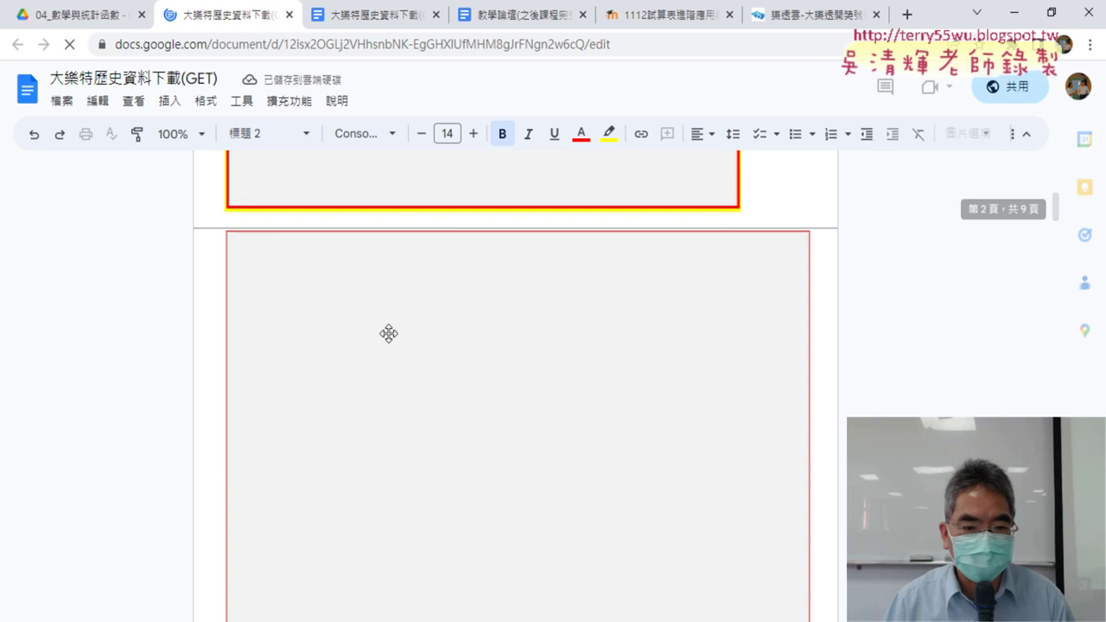
pyautogui.scroll(-5, 384, 338)
pyautogui.scroll(-3, 385, 338)
pyautogui.scroll(-5, 388, 332)
pyautogui.scroll(-5, 388, 333)
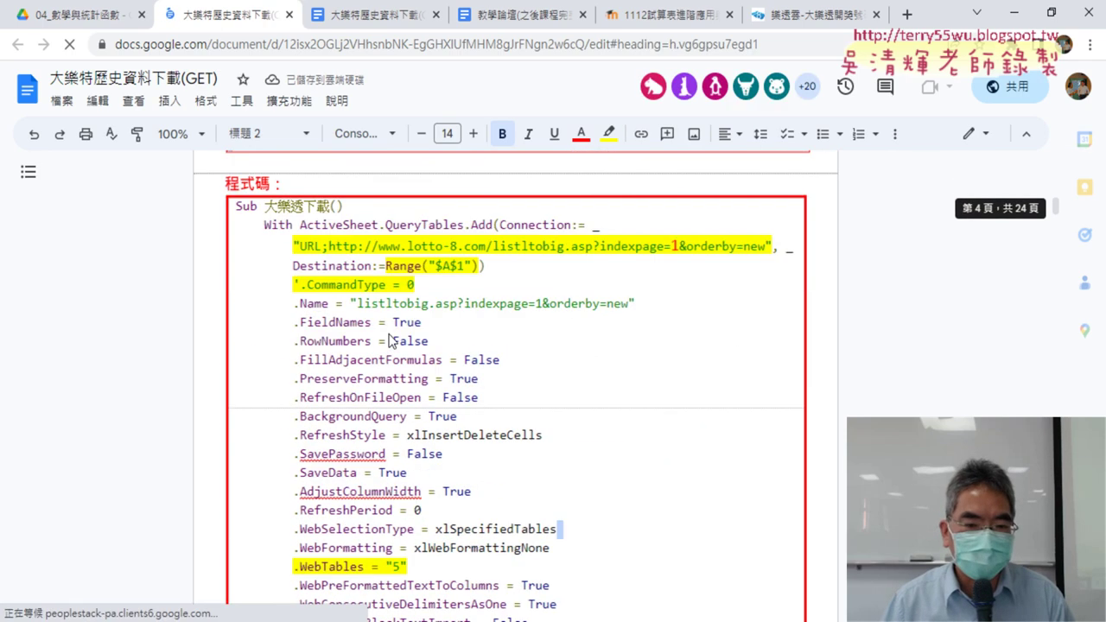
pyautogui.scroll(-3, 388, 333)
pyautogui.scroll(-4, 388, 333)
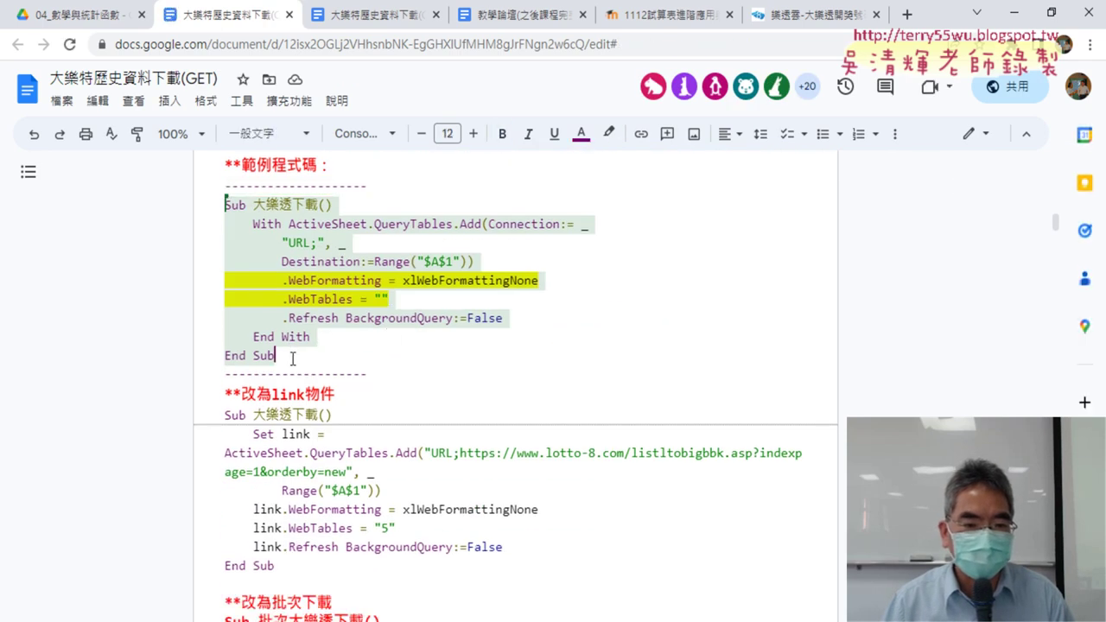
pyautogui.moveTo(291, 357); pyautogui.dragTo(222, 205)
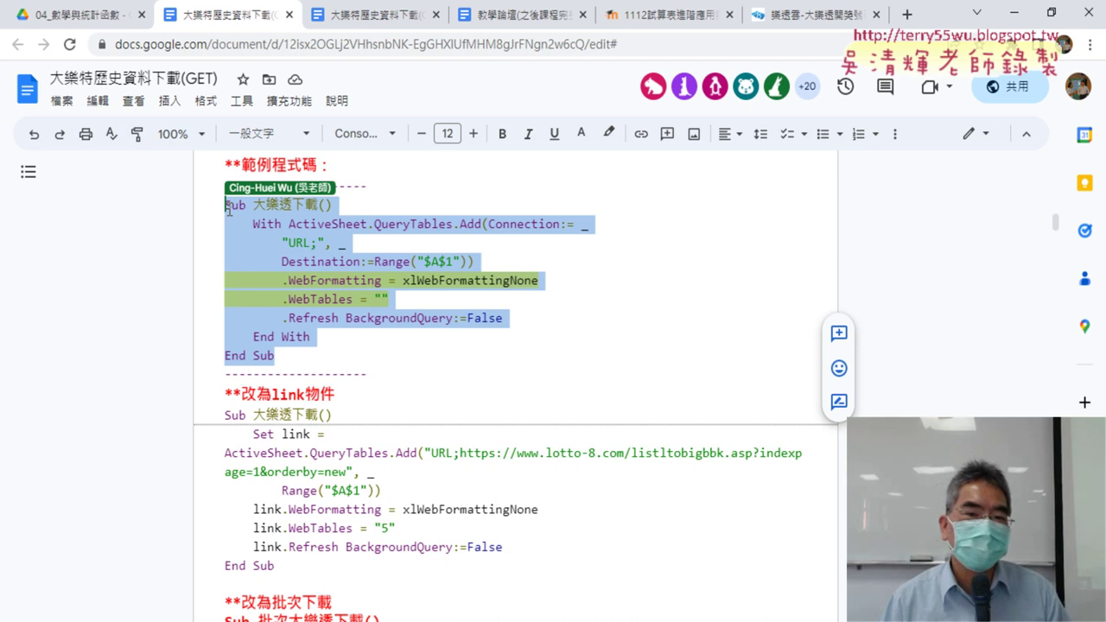